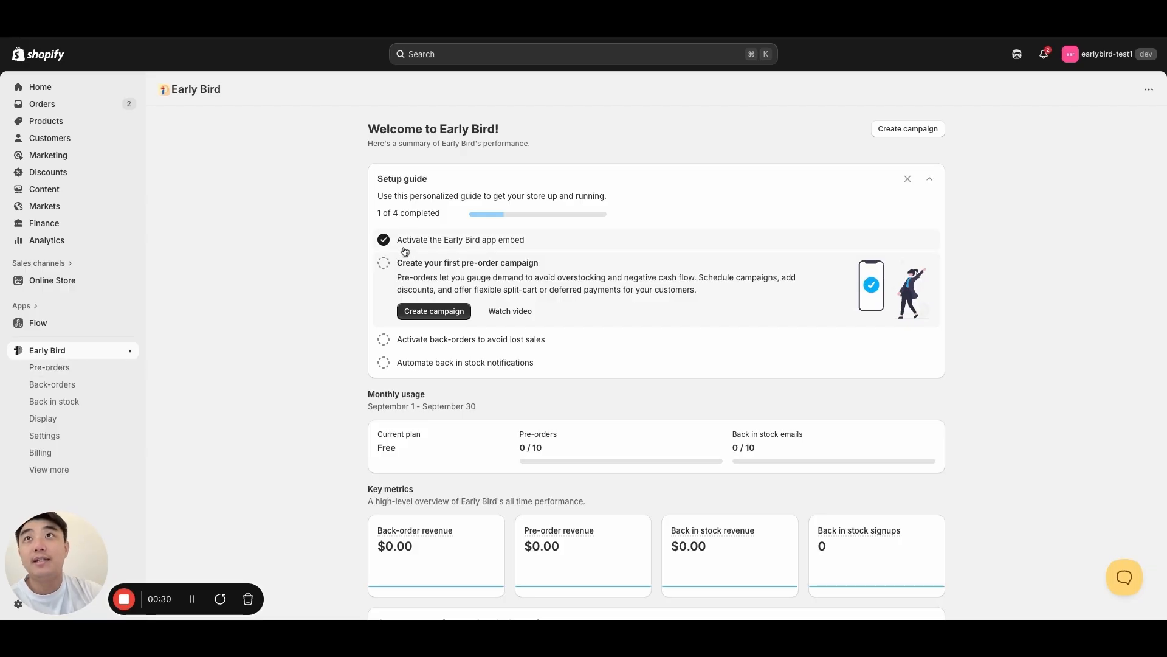
- Check the Early Bird app embed's activation in the theme's app embeds and return to the app
{"action": "left_click", "coordinate": [521, 243]}
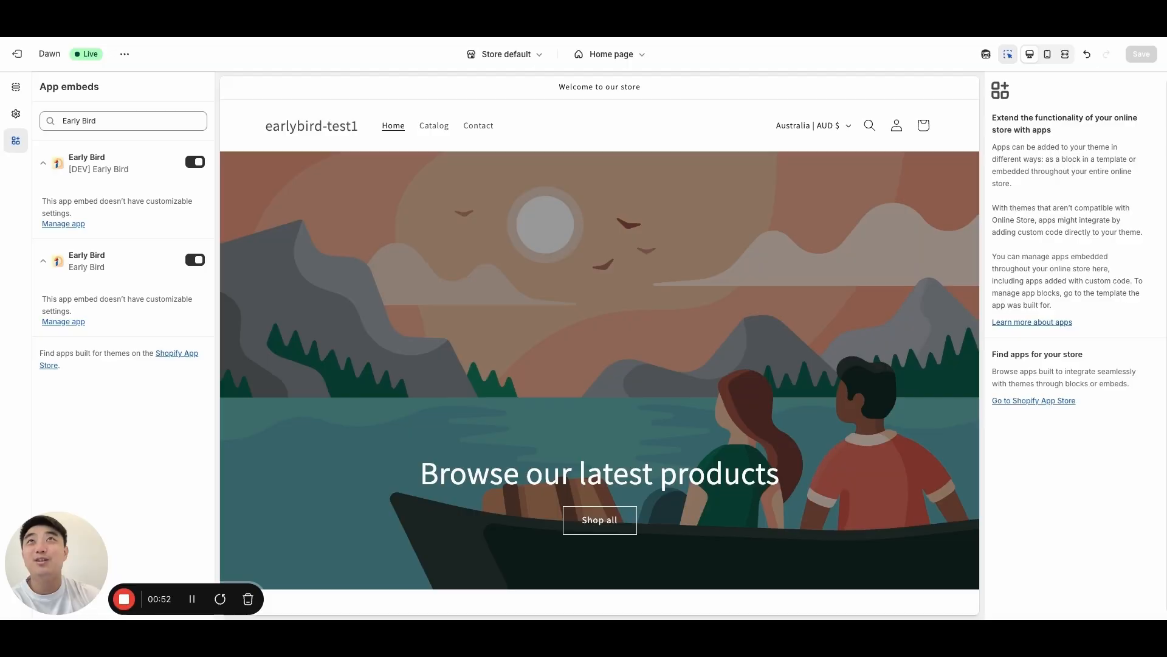
{"action": "key", "text": "ctrl+shift+Tab"}
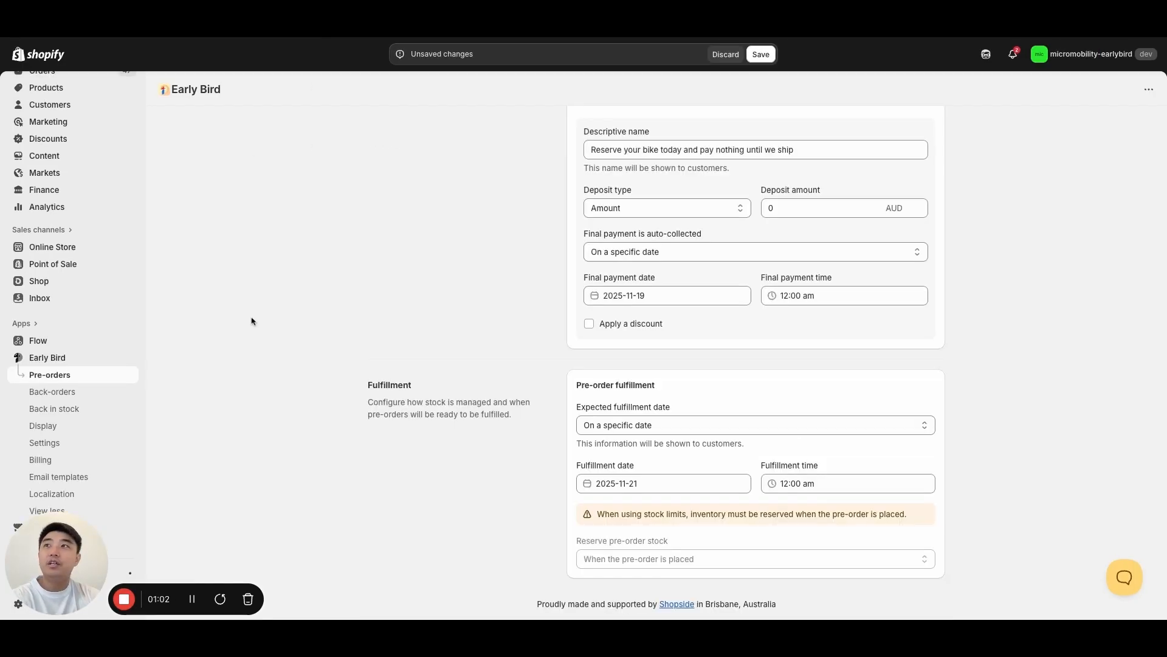
- Discard the unsaved campaign changes and open the "Q4 2025 - JANSNO Electric Bike Pre-orders" campaign from the pre-order campaigns list
{"action": "left_click", "coordinate": [725, 54]}
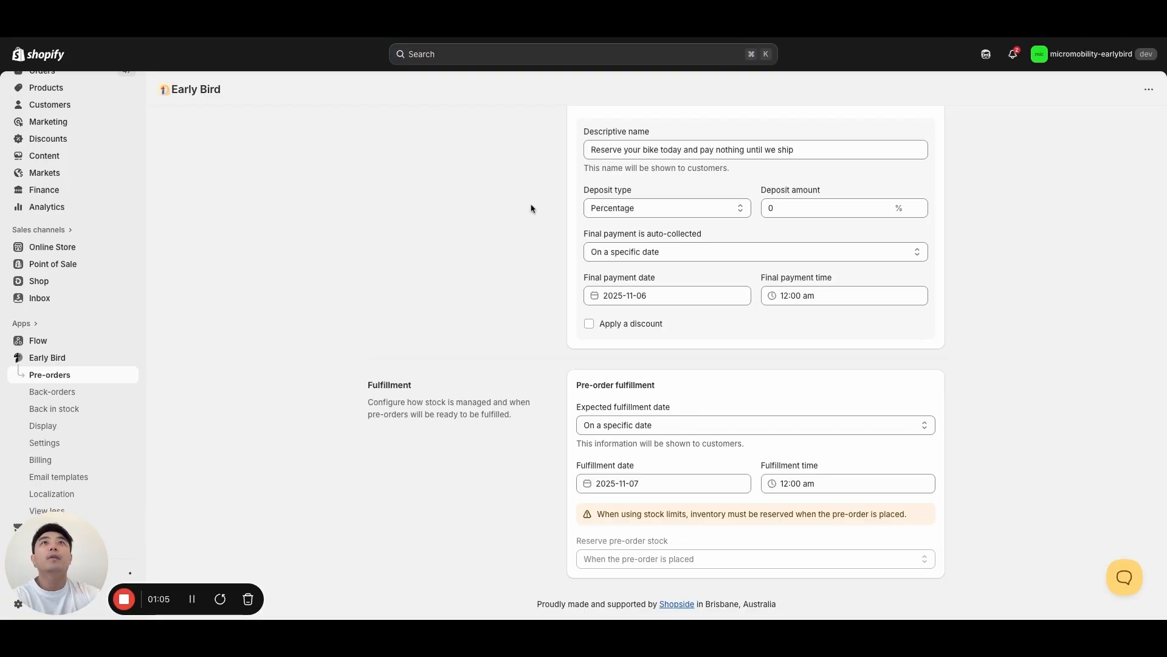
{"action": "left_click", "coordinate": [65, 377]}
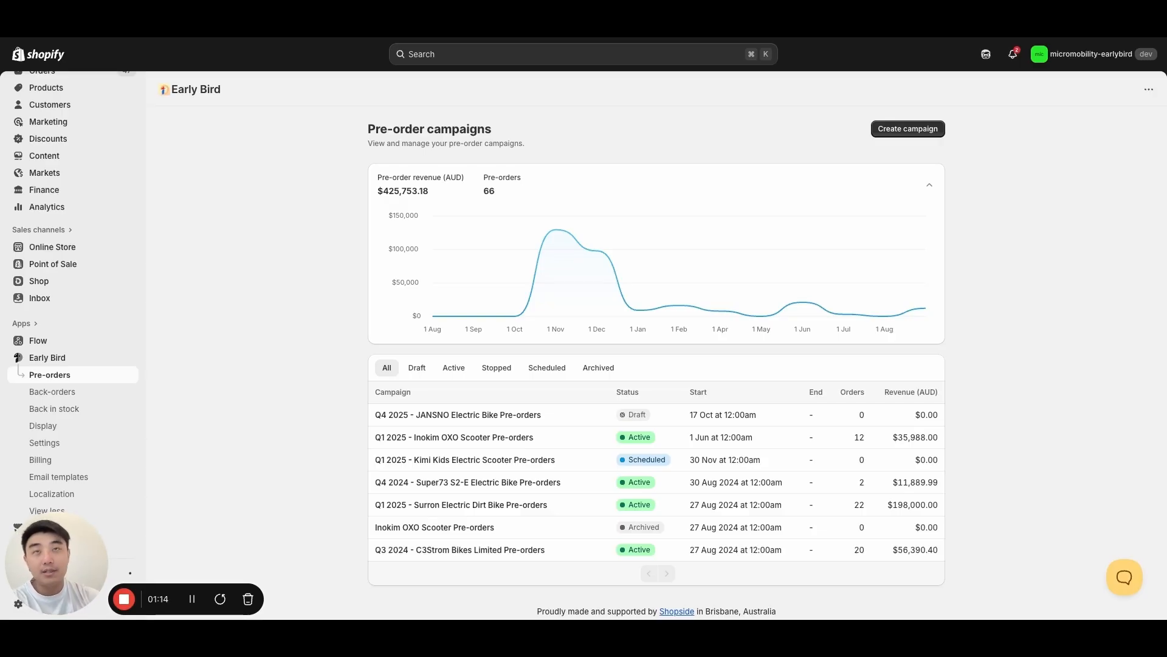
{"action": "left_click", "coordinate": [487, 415]}
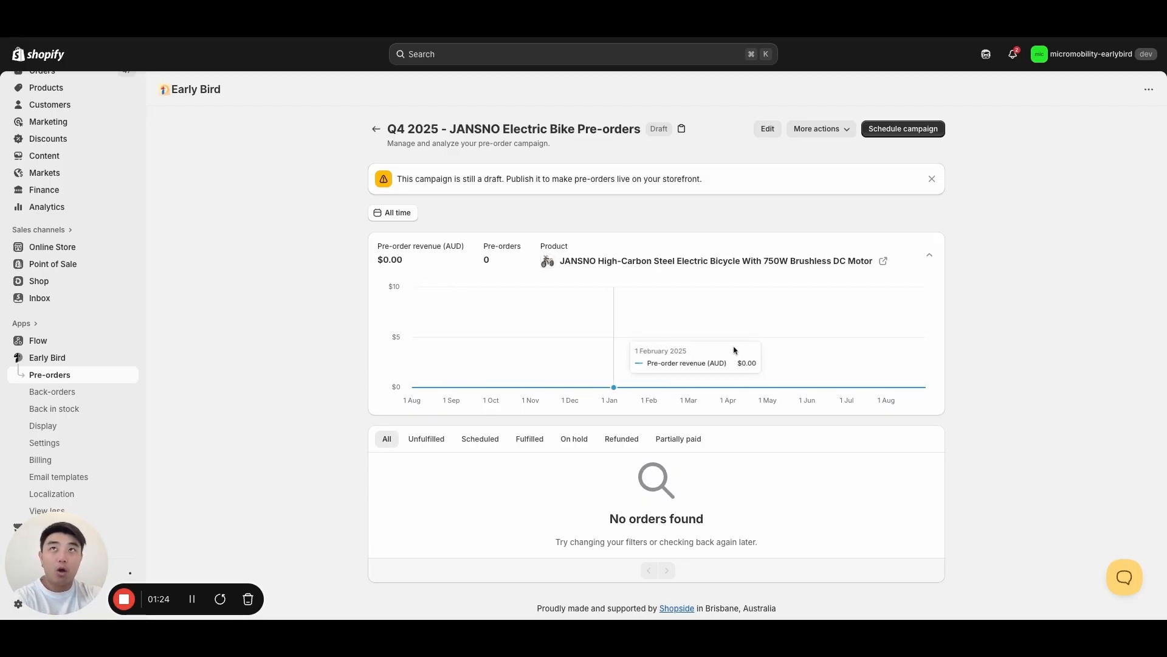
- Review the campaign's additional actions and open the campaign for editing
{"action": "left_click", "coordinate": [822, 130]}
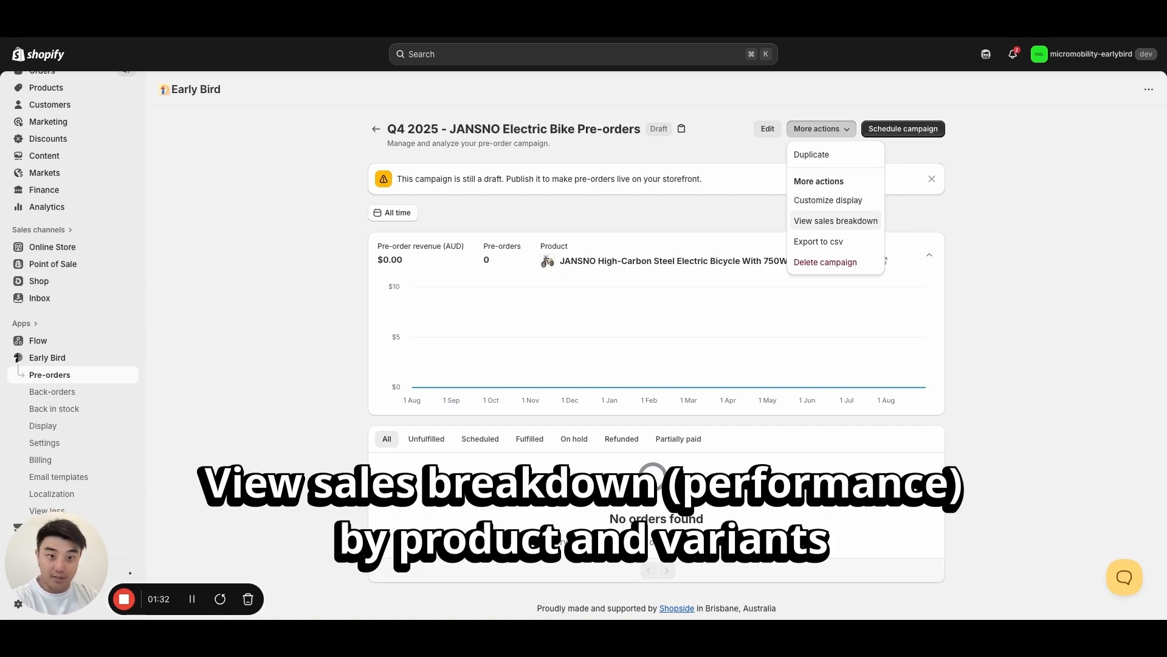
{"action": "left_click", "coordinate": [1031, 209]}
{"action": "left_click", "coordinate": [768, 129]}
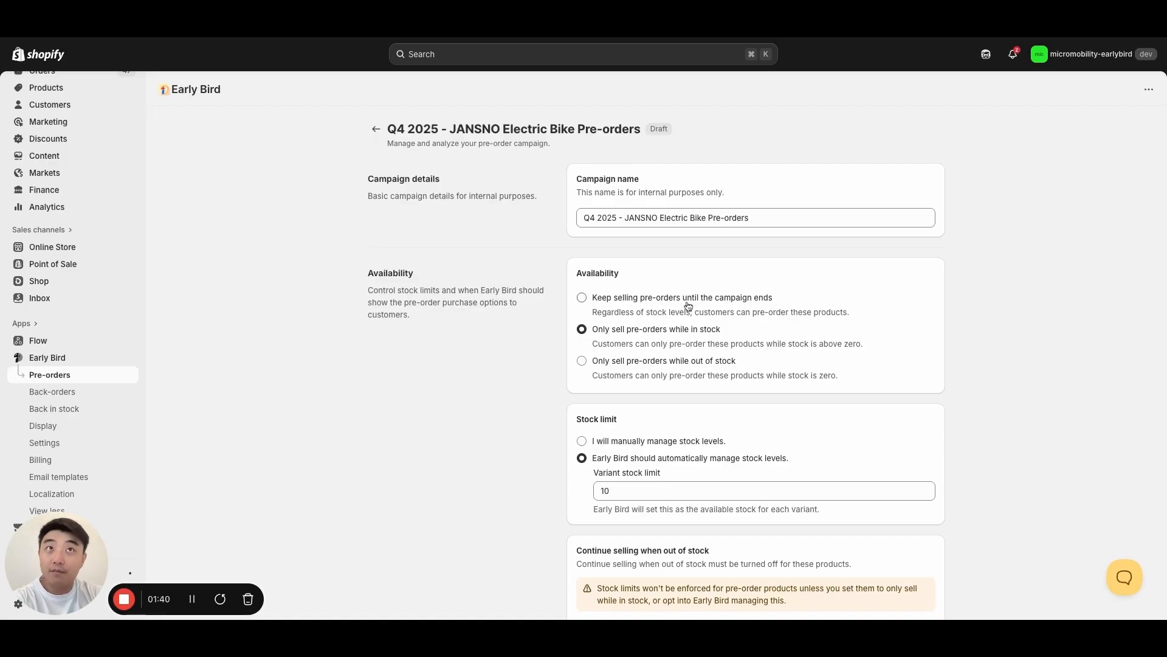
- Try each of the three pre-order availability options and return to "Only sell pre-orders while in stock"
{"action": "left_click", "coordinate": [629, 300]}
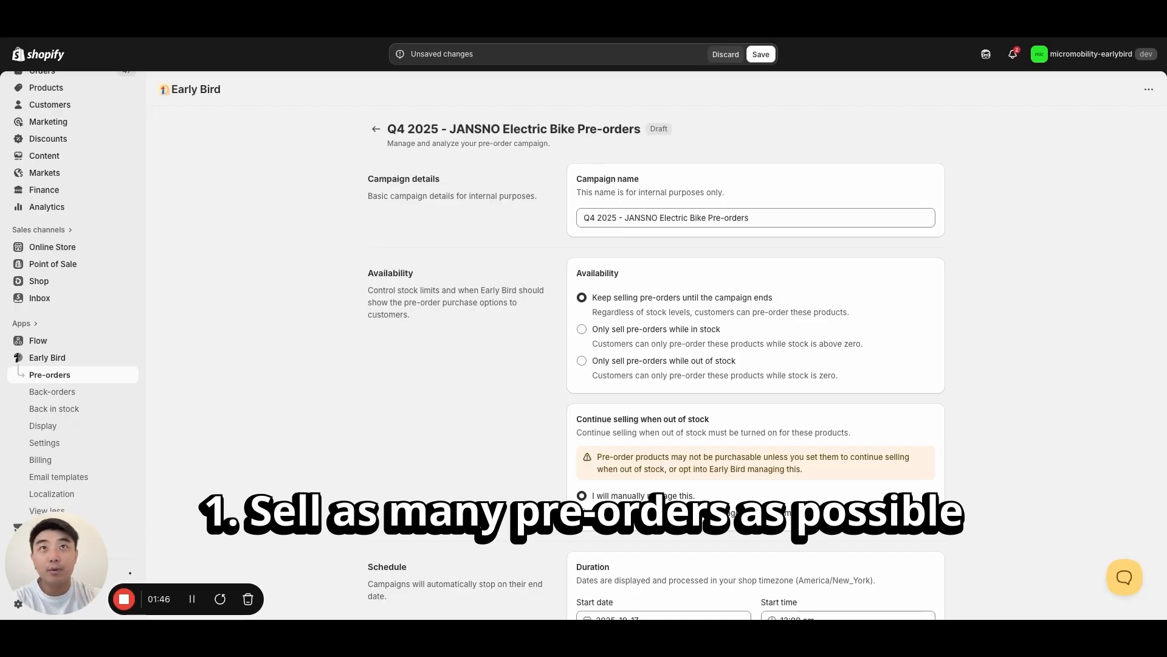
{"action": "left_click", "coordinate": [646, 331]}
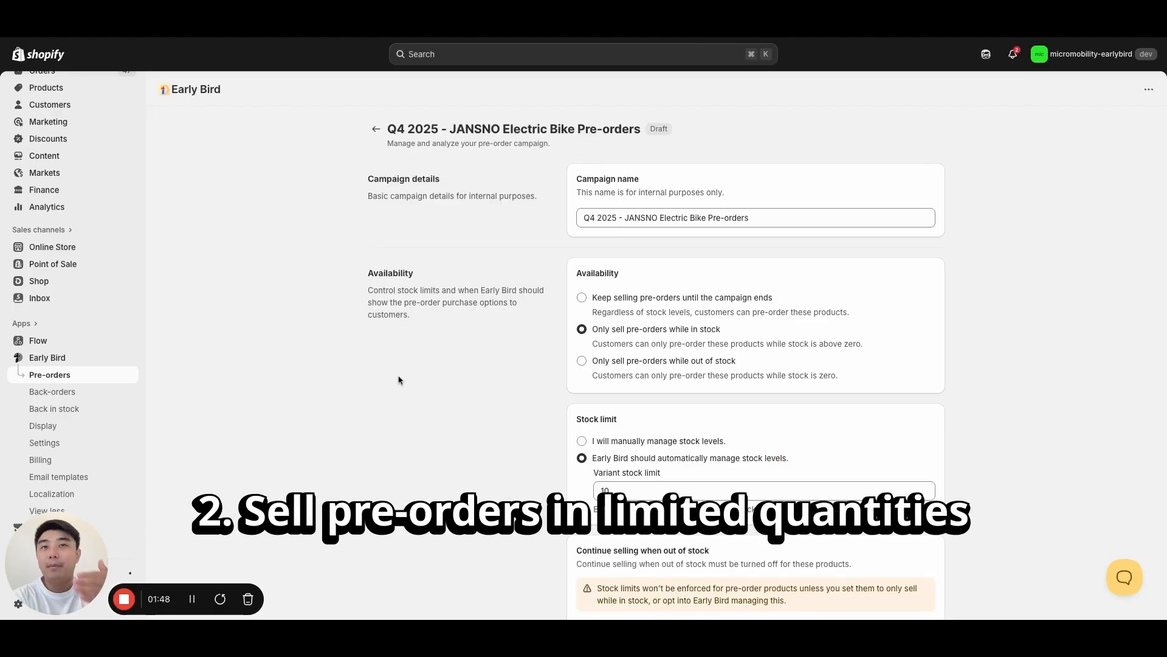
{"action": "left_click", "coordinate": [592, 364]}
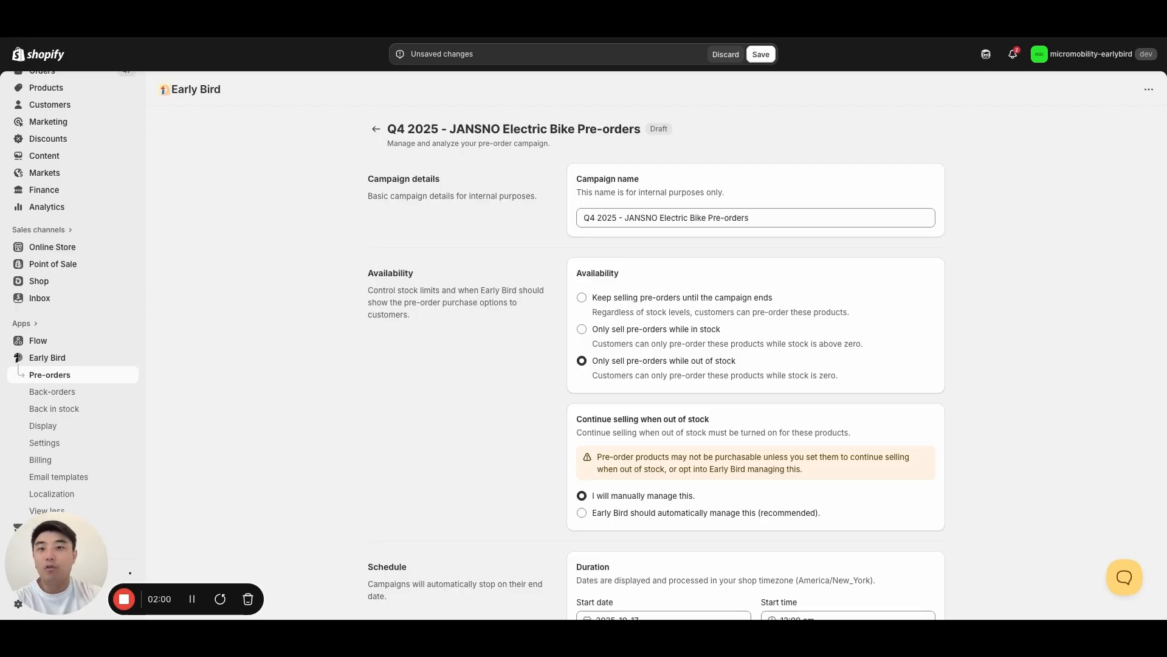
{"action": "left_click", "coordinate": [608, 337]}
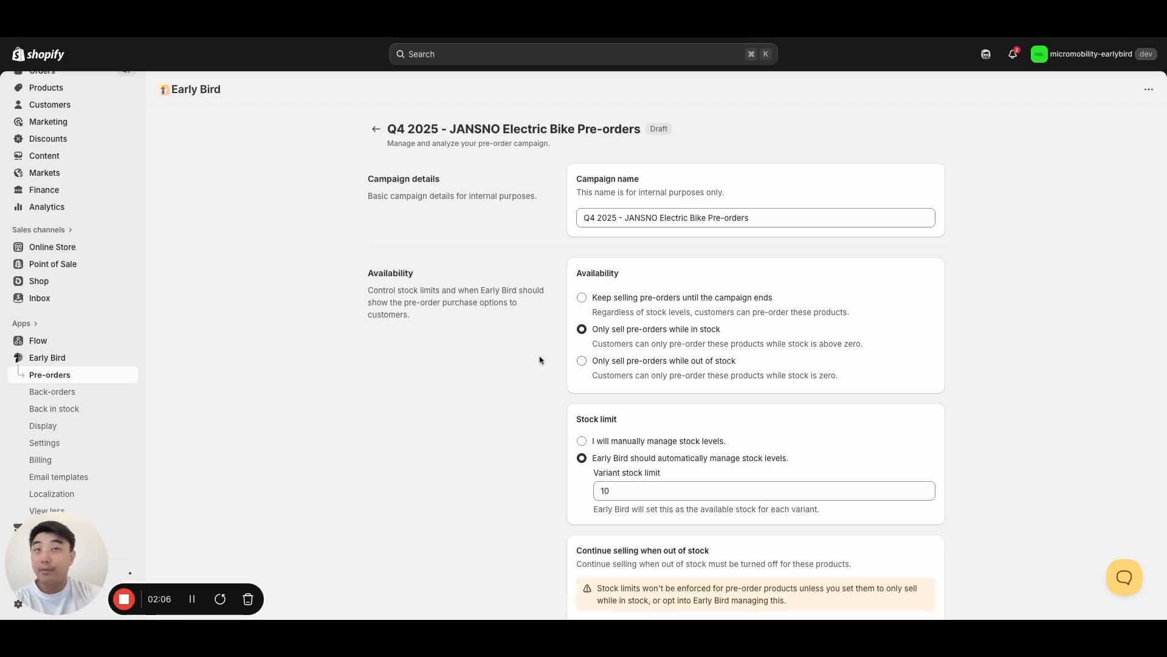
- Compare the stock settings under "Keep selling pre-orders until the campaign ends" and restore "Only sell pre-orders while in stock"
{"action": "scroll", "coordinate": [516, 383], "scroll_direction": "down", "scroll_amount": 3}
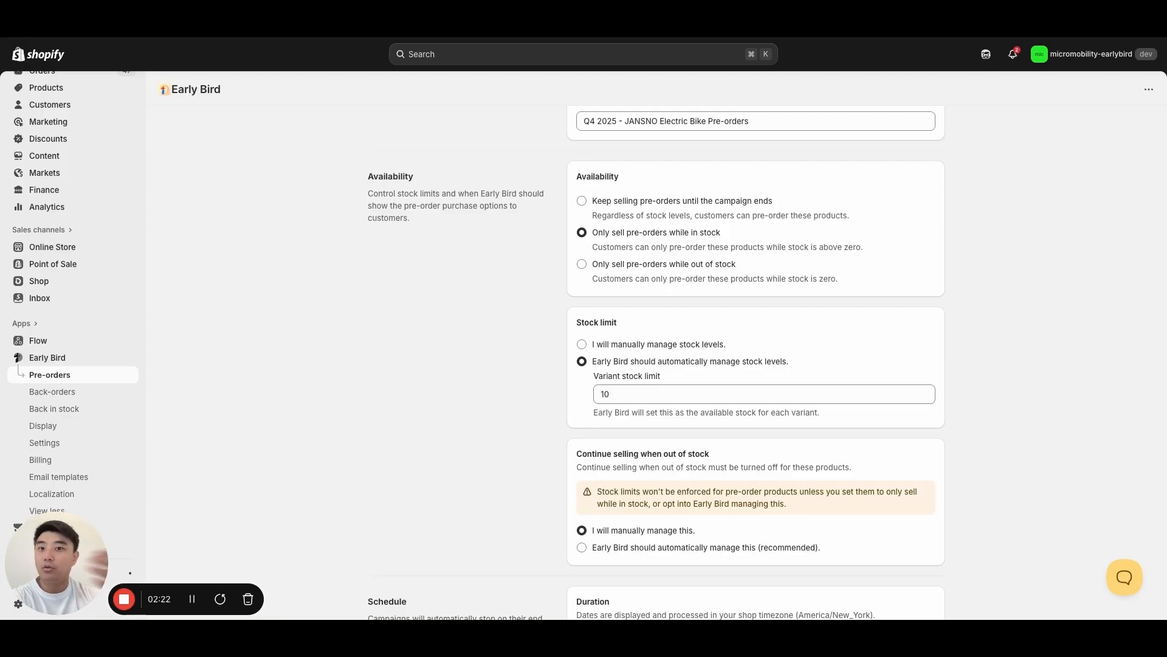
{"action": "scroll", "coordinate": [468, 429], "scroll_direction": "down", "scroll_amount": 3}
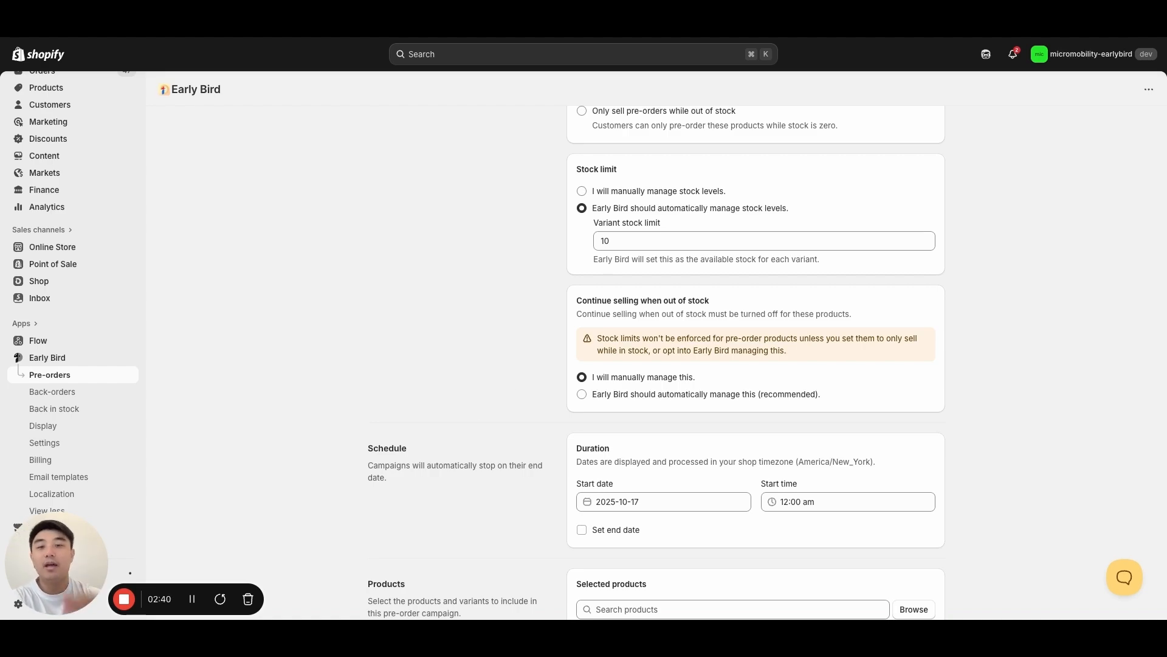
{"action": "scroll", "coordinate": [513, 390], "scroll_direction": "up", "scroll_amount": 3}
{"action": "left_click", "coordinate": [582, 223]}
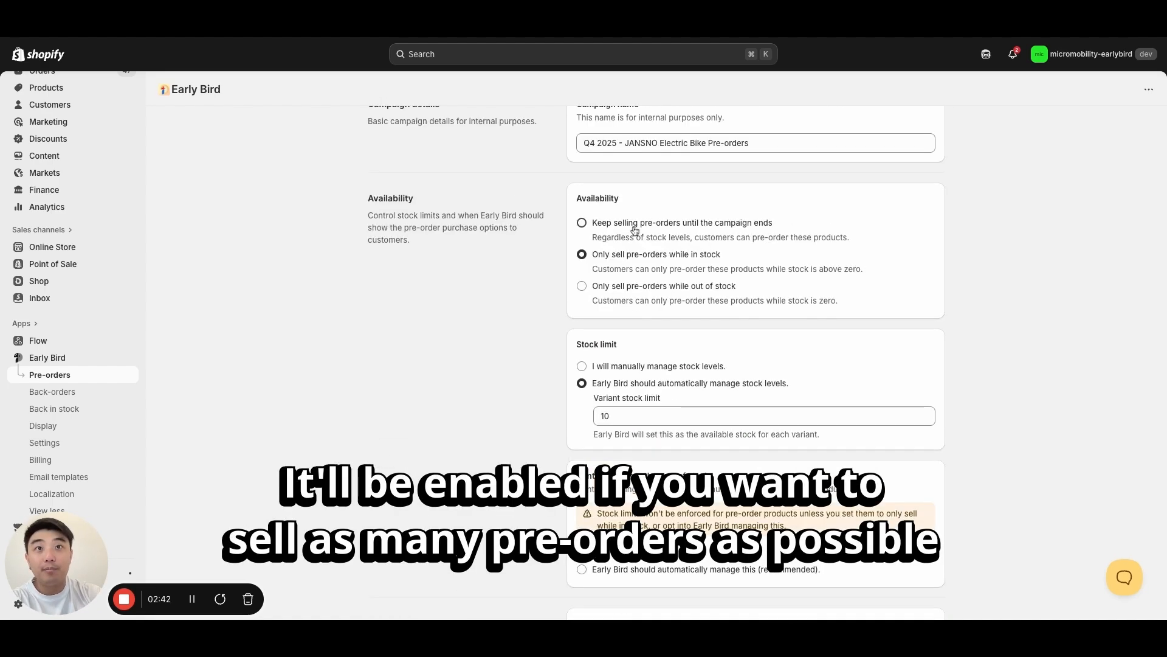
{"action": "scroll", "coordinate": [509, 408], "scroll_direction": "up", "scroll_amount": 1}
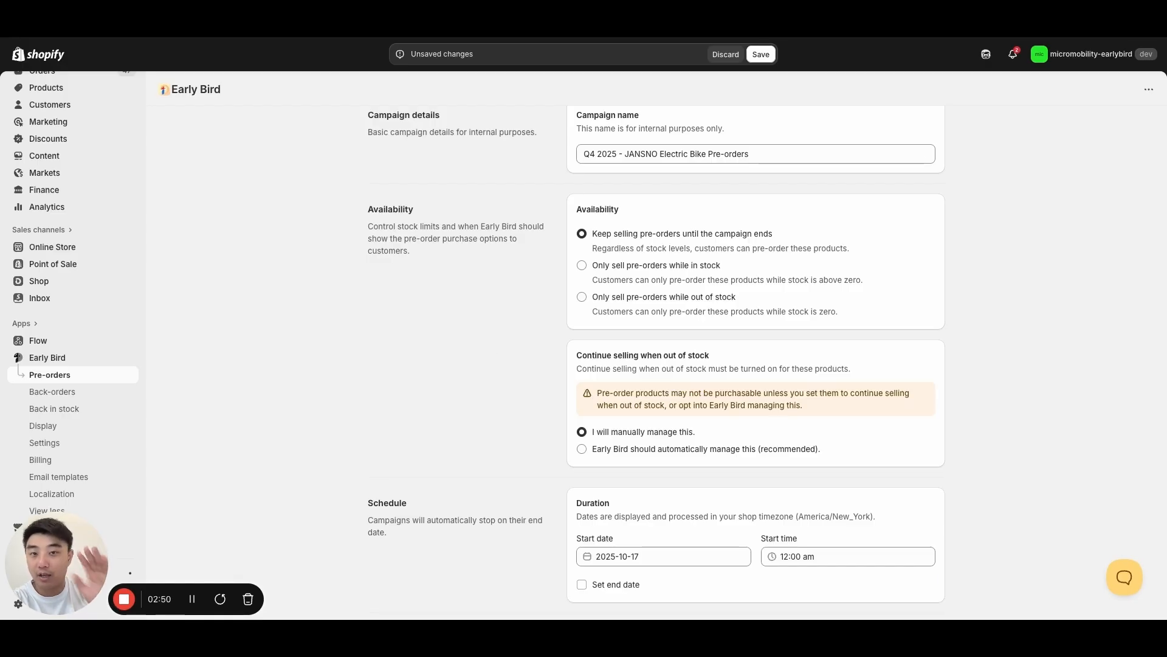
{"action": "left_click", "coordinate": [640, 267]}
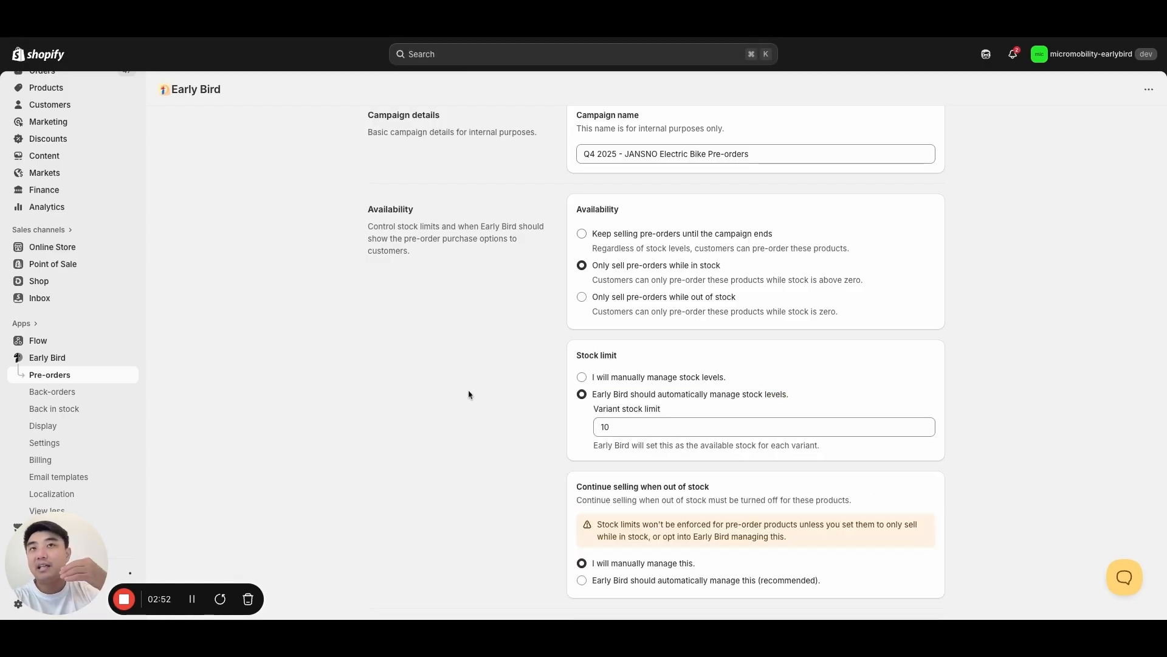
- Set the campaign's start date to 2025-11-01
{"action": "scroll", "coordinate": [534, 447], "scroll_direction": "down", "scroll_amount": 1}
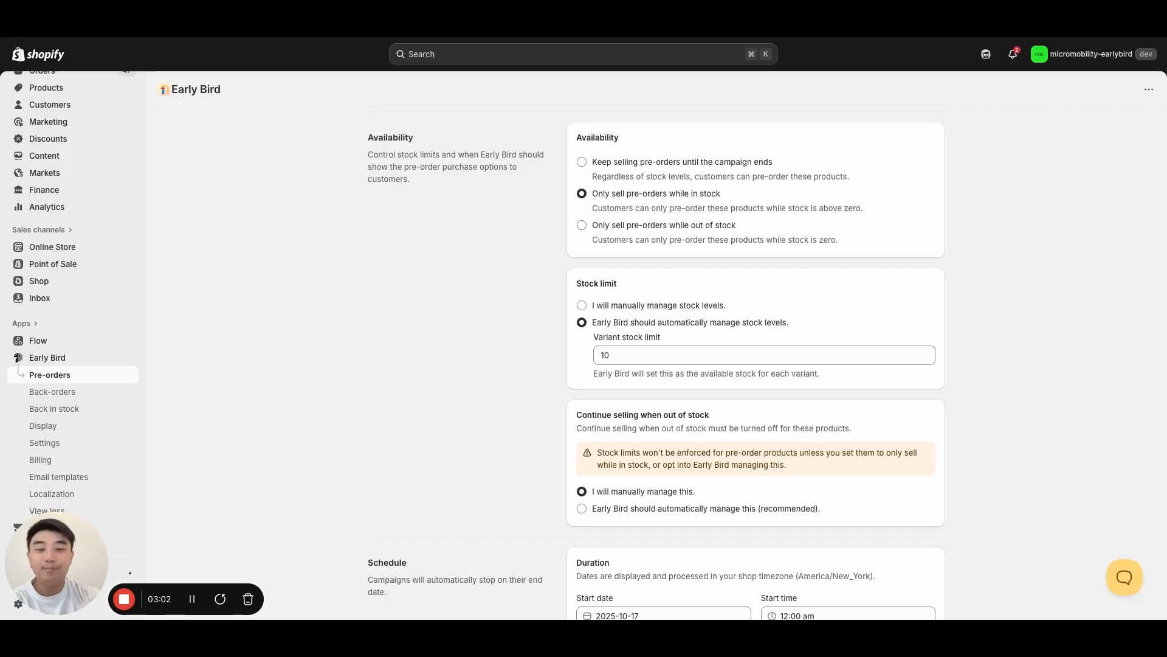
{"action": "scroll", "coordinate": [755, 365], "scroll_direction": "down", "scroll_amount": 5}
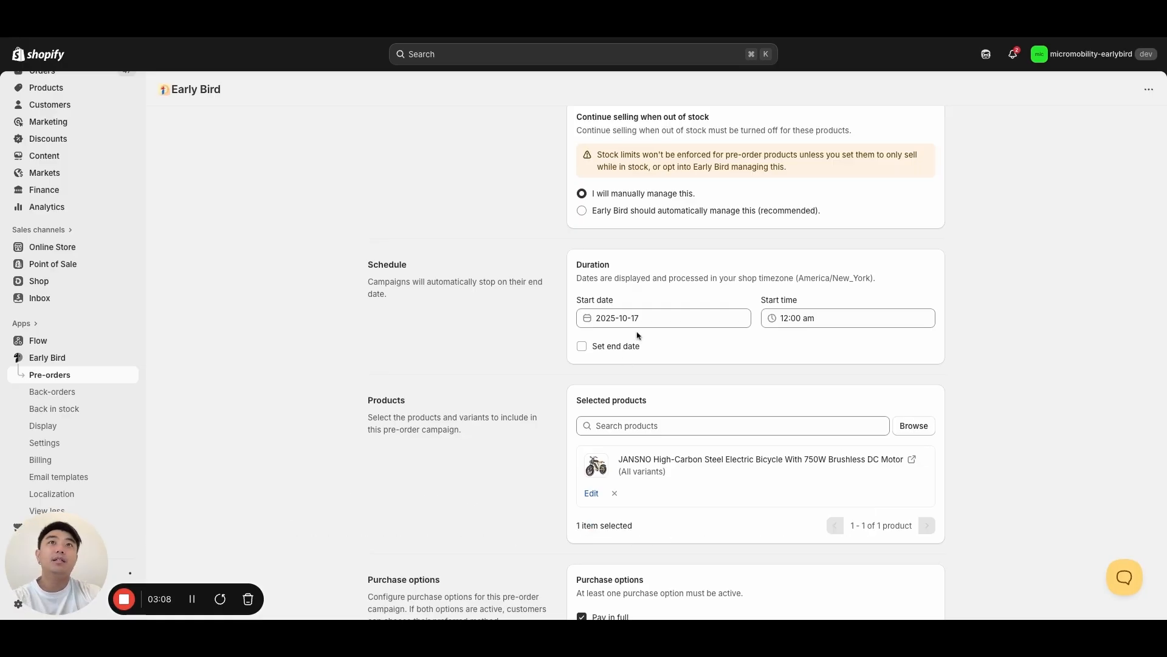
{"action": "left_click", "coordinate": [658, 318]}
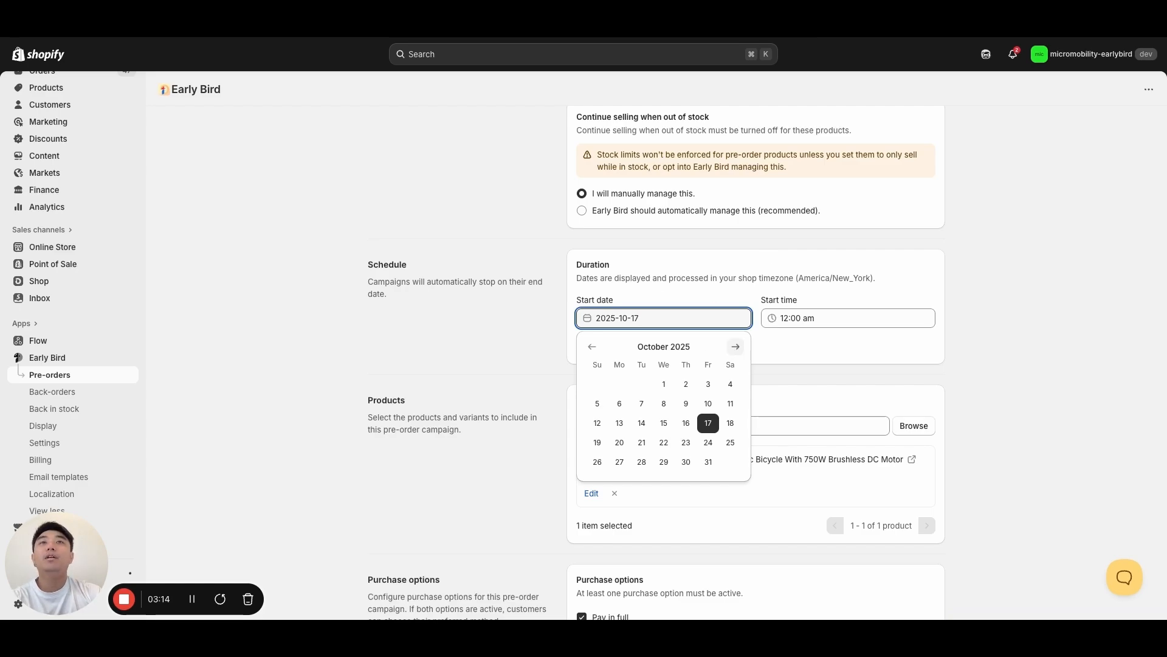
{"action": "left_click", "coordinate": [735, 347]}
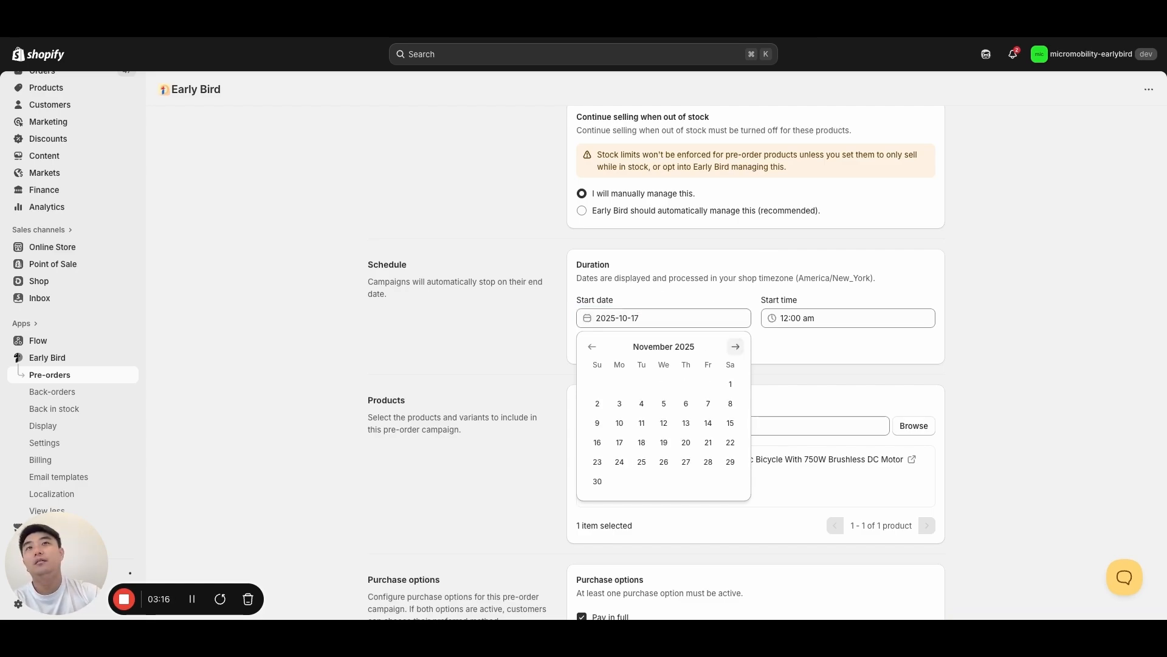
{"action": "left_click", "coordinate": [591, 347]}
{"action": "left_click", "coordinate": [736, 347]}
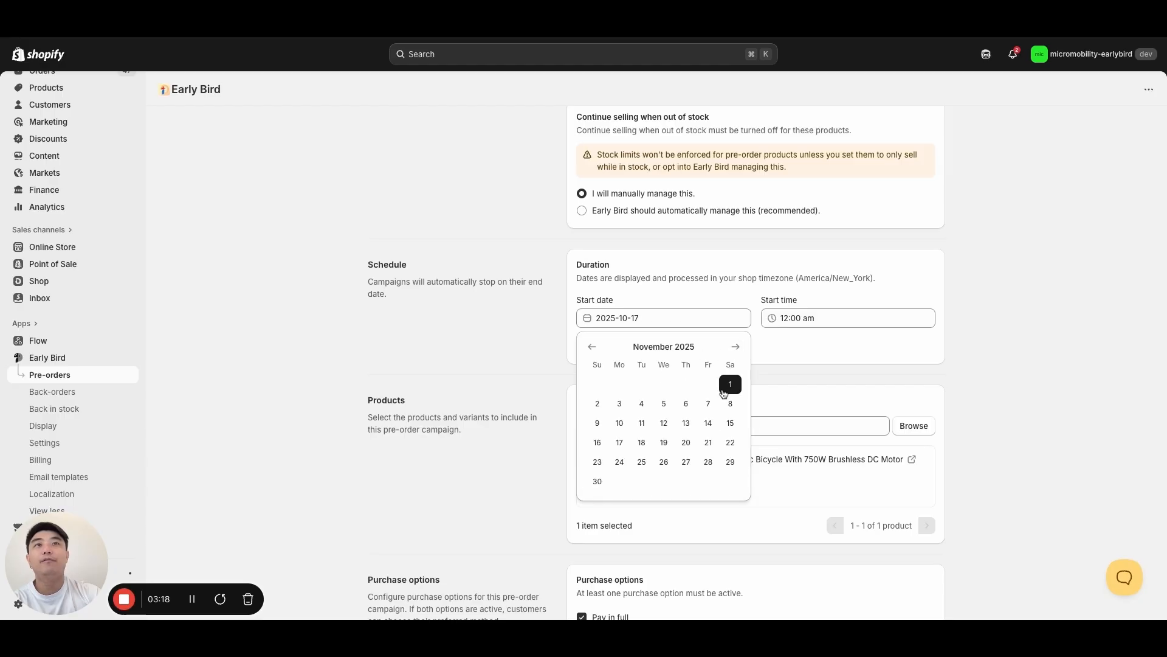
{"action": "left_click", "coordinate": [730, 383]}
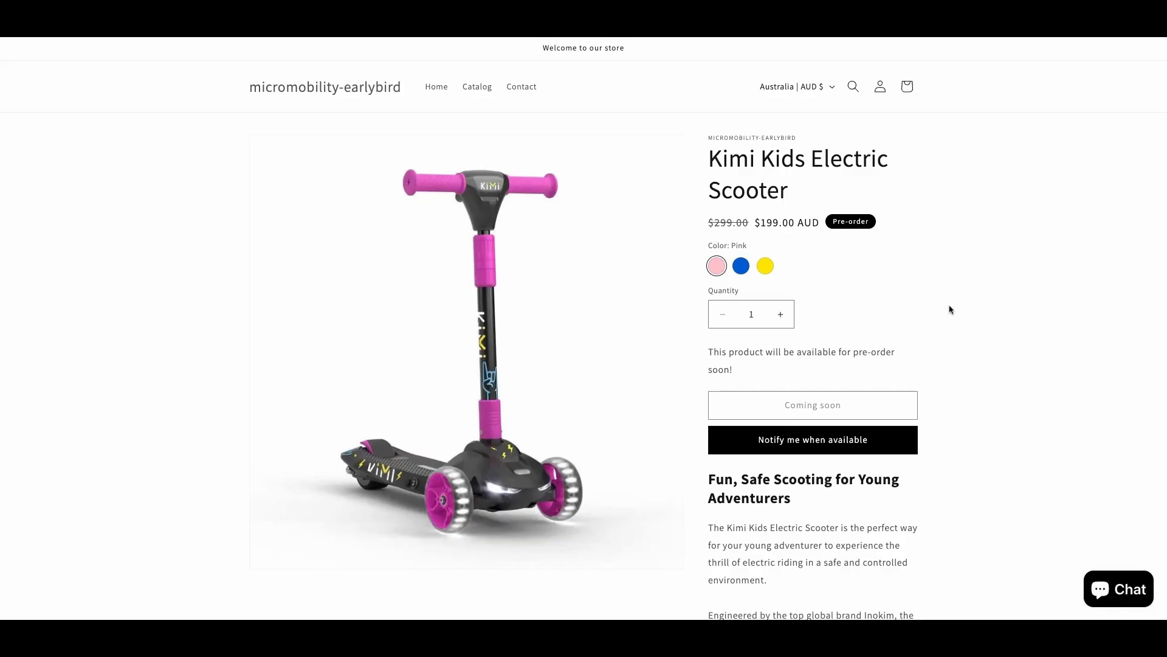
- Examine the Kimi Kids Electric Scooter storefront page for its coming-soon and availability notification options
{"action": "triple_click", "coordinate": [783, 406]}
{"action": "left_click", "coordinate": [979, 396]}
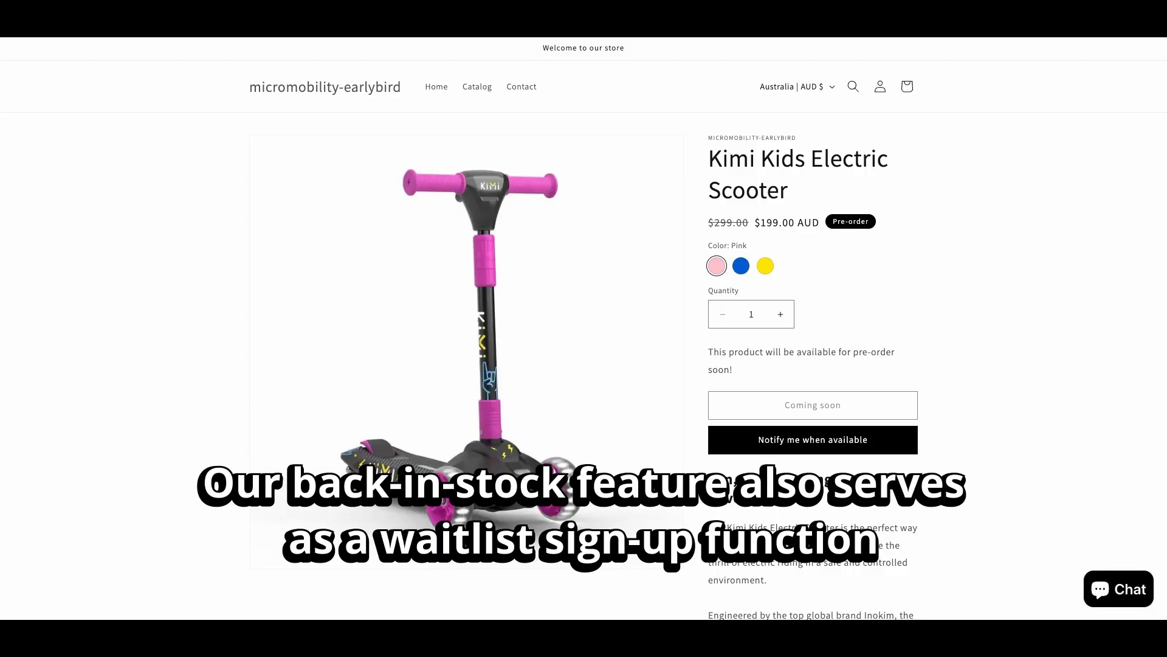
{"action": "left_click", "coordinate": [891, 443]}
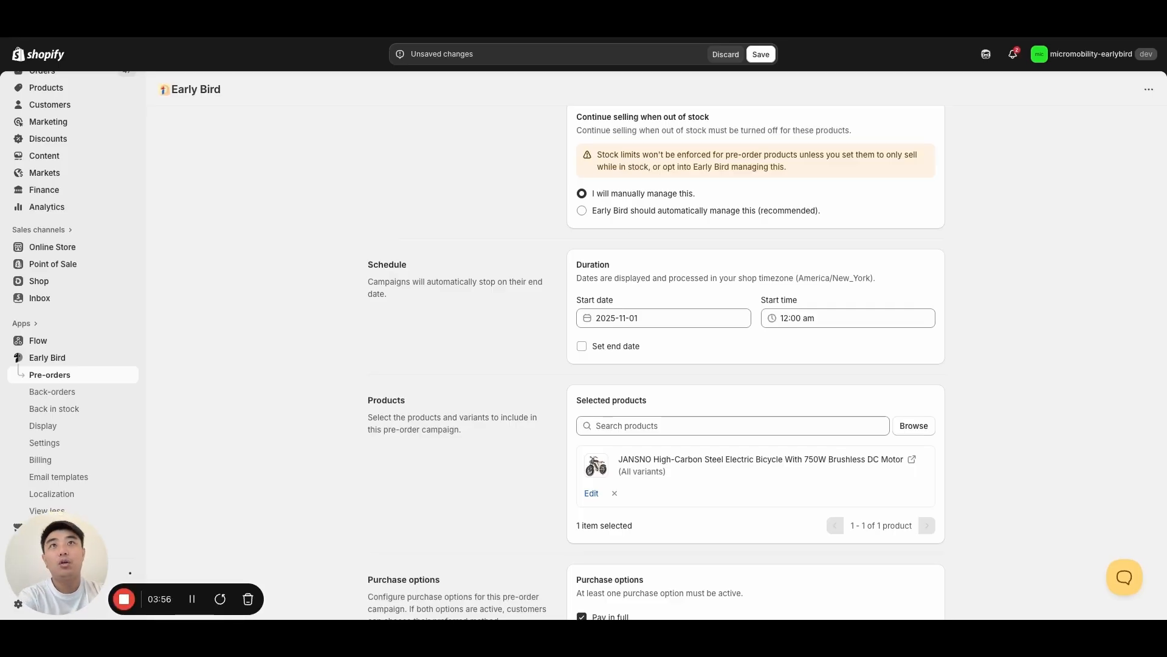
- Change the campaign's start date to 2025-09-18
{"action": "scroll", "coordinate": [959, 374], "scroll_direction": "down", "scroll_amount": 2}
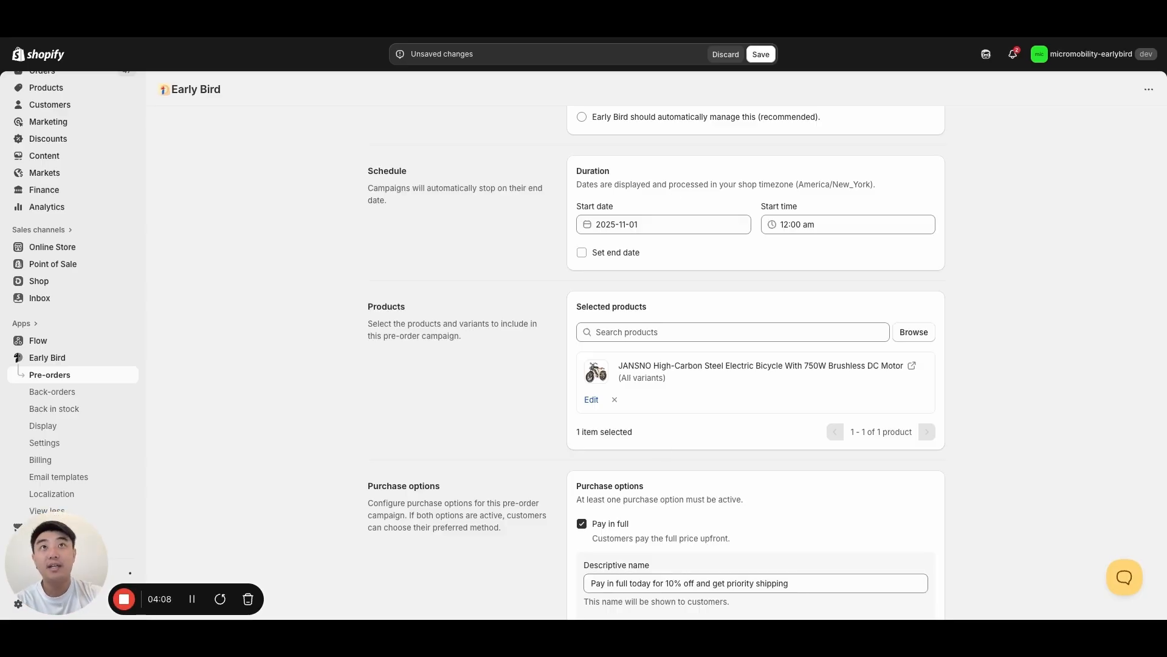
{"action": "left_click", "coordinate": [636, 225]}
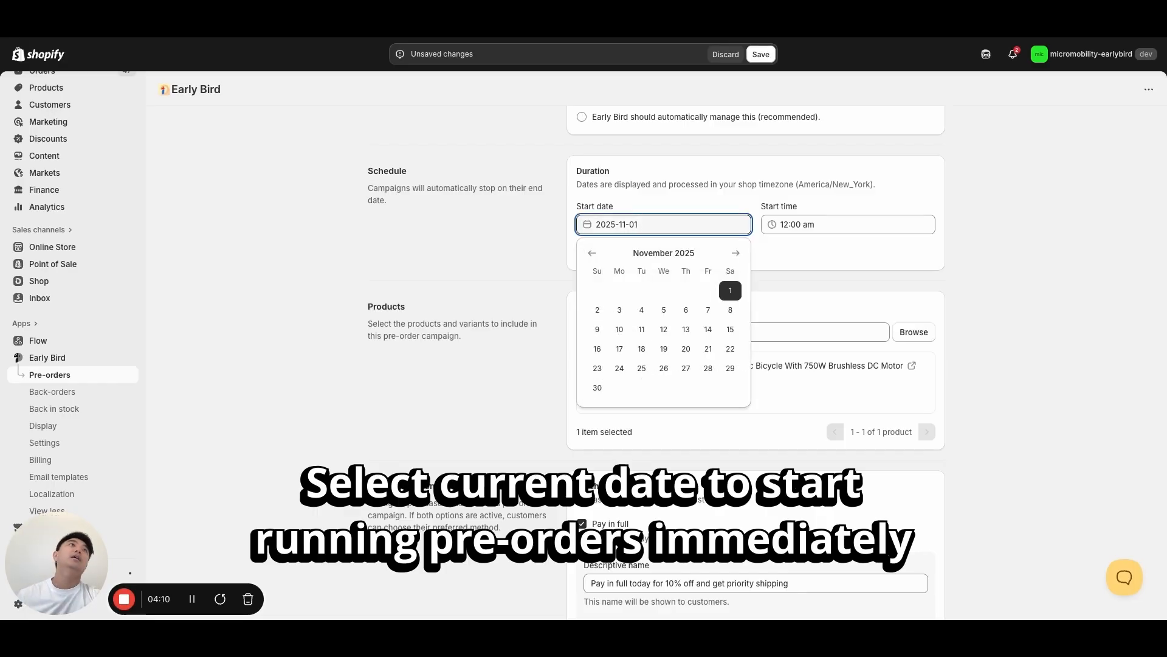
{"action": "left_click", "coordinate": [592, 253]}
{"action": "left_click", "coordinate": [593, 252]}
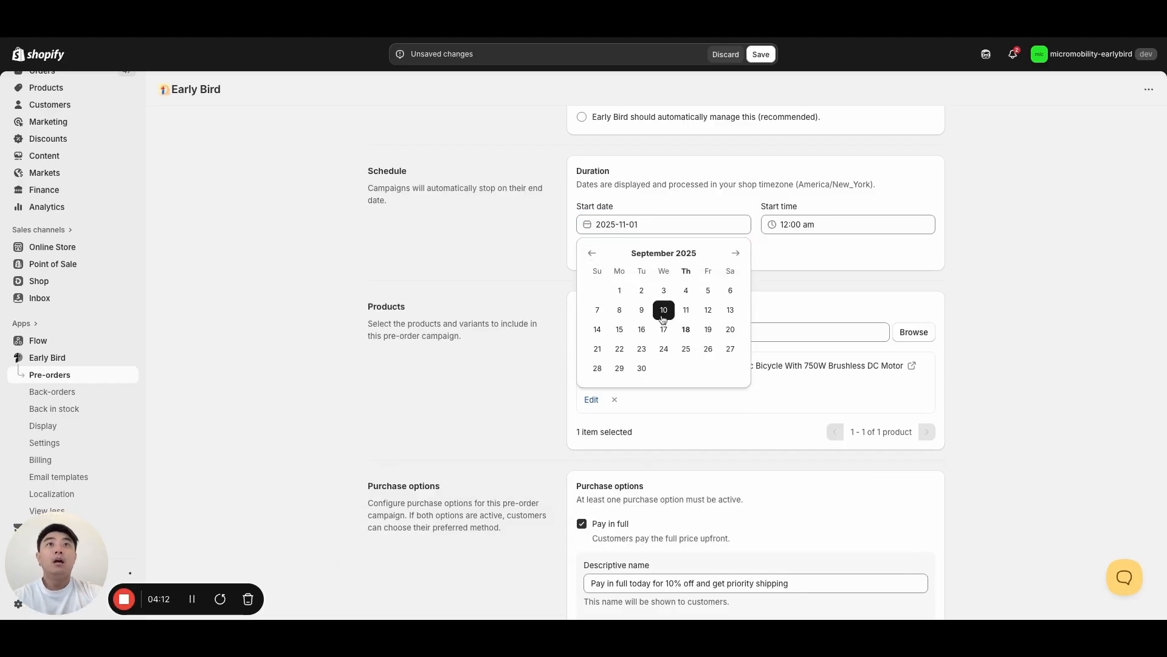
{"action": "left_click", "coordinate": [686, 329]}
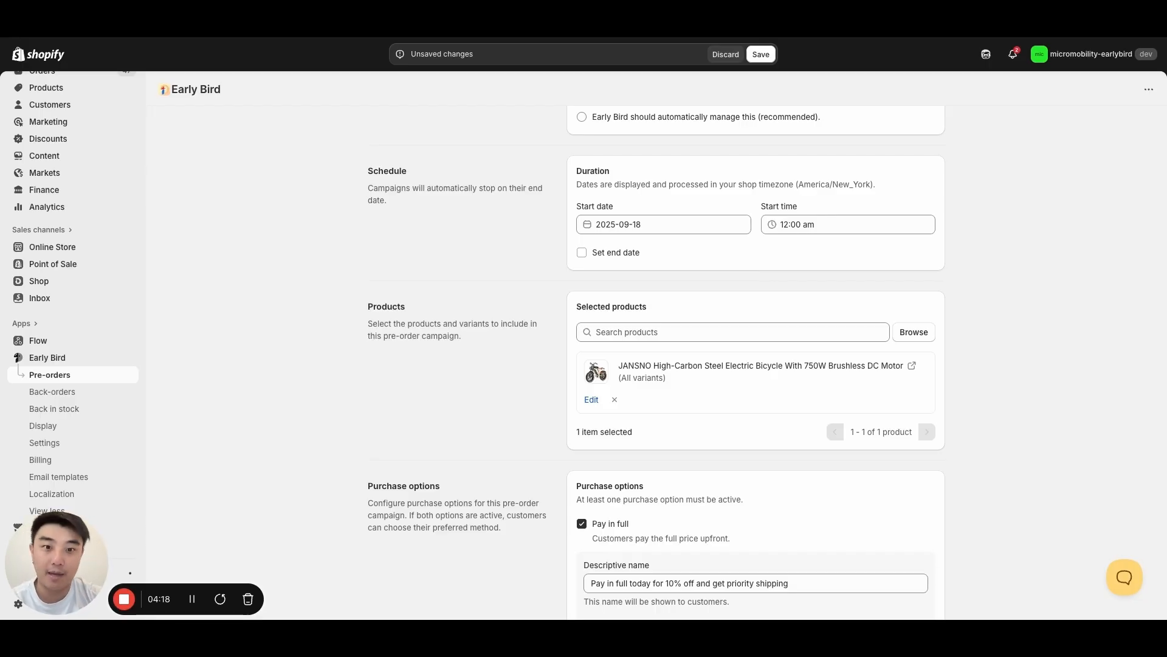
- Try enabling the campaign's end date, examine the Inokim OXO (2023) Electric Scooter storefront page, and disable the end date again
{"action": "left_click", "coordinate": [623, 254]}
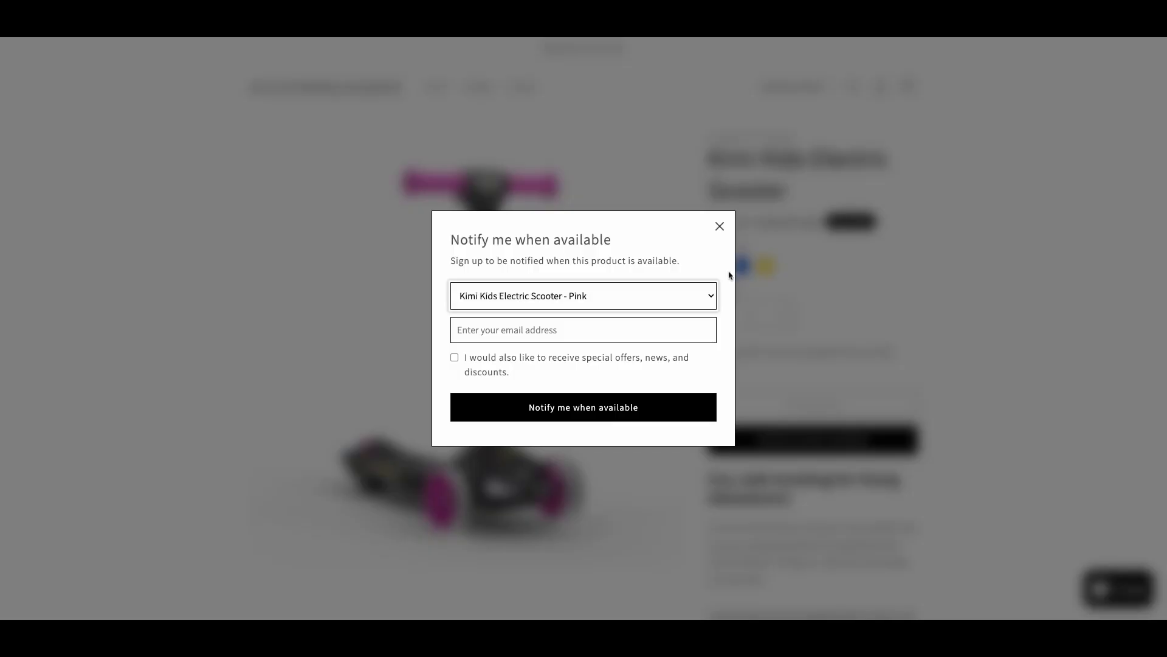
{"action": "left_click", "coordinate": [719, 227]}
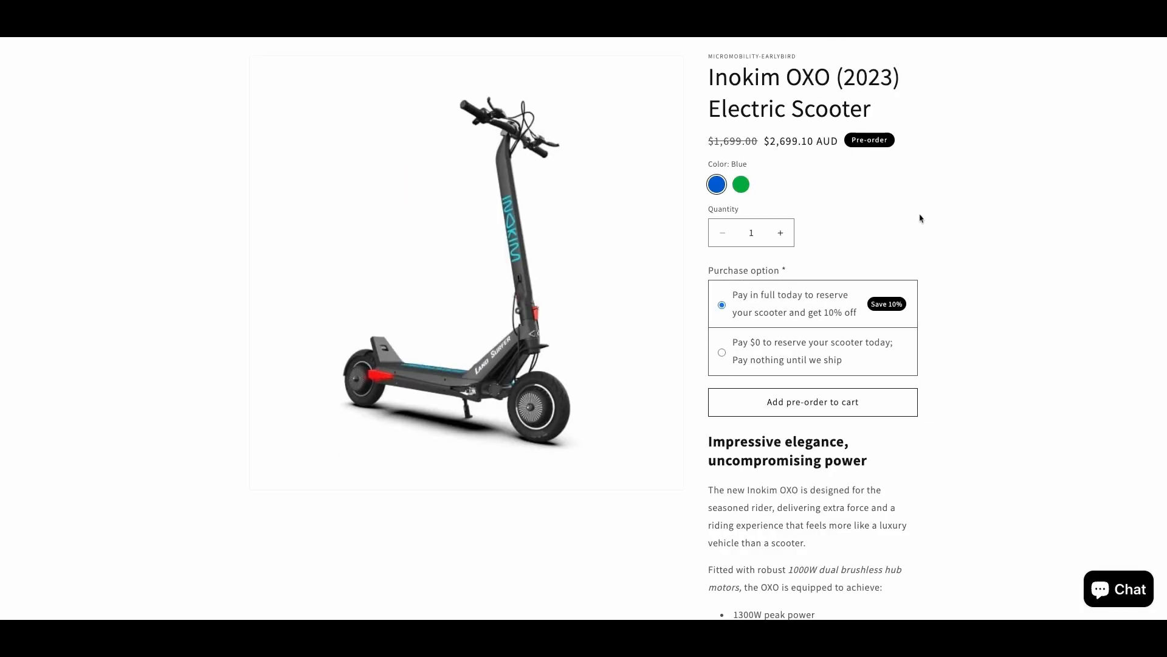
{"action": "scroll", "coordinate": [967, 384], "scroll_direction": "down", "scroll_amount": 2}
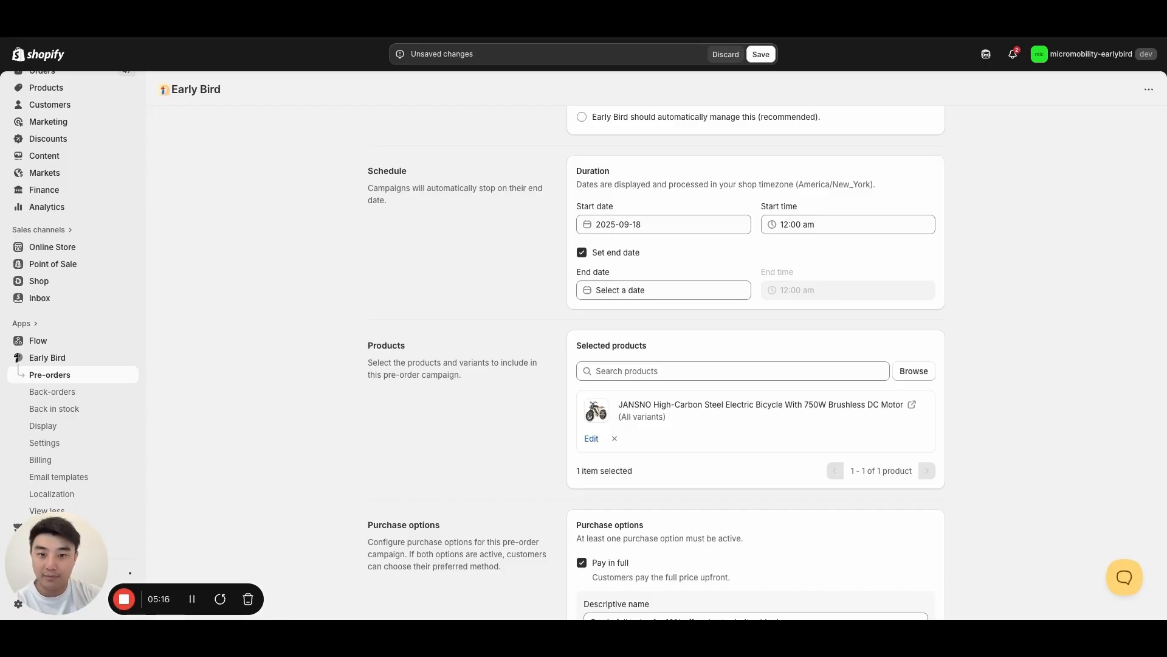
{"action": "left_click", "coordinate": [583, 254]}
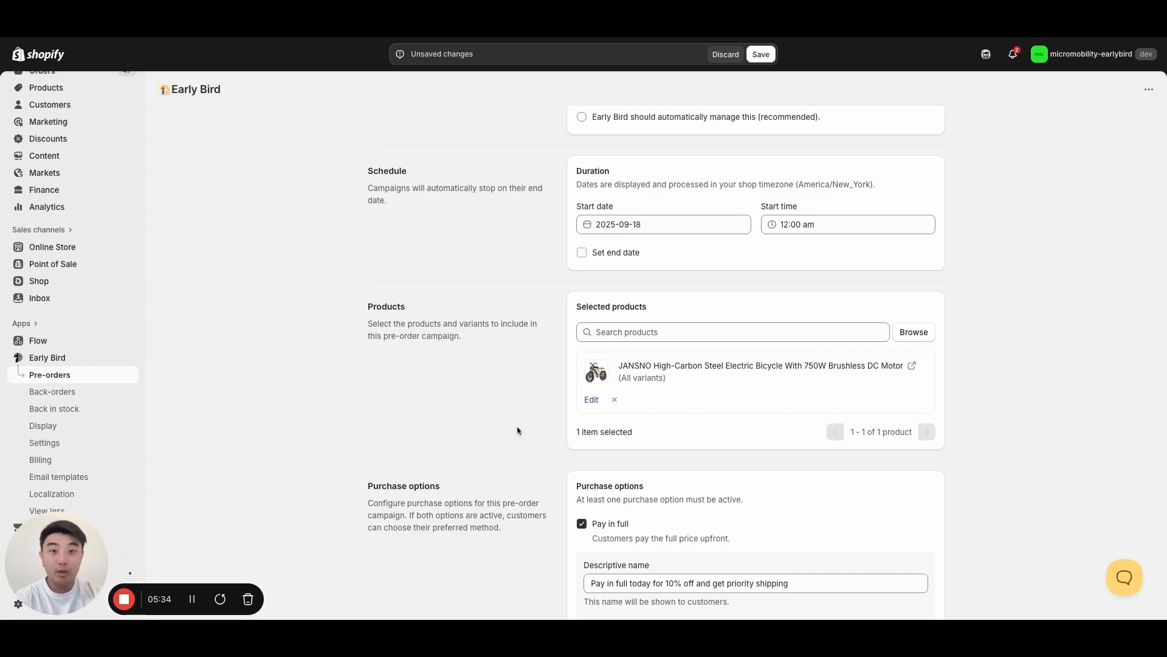
- Examine the campaign's product picker, including its selectable products, variants and filter types, and close it
{"action": "scroll", "coordinate": [758, 426], "scroll_direction": "down", "scroll_amount": 2}
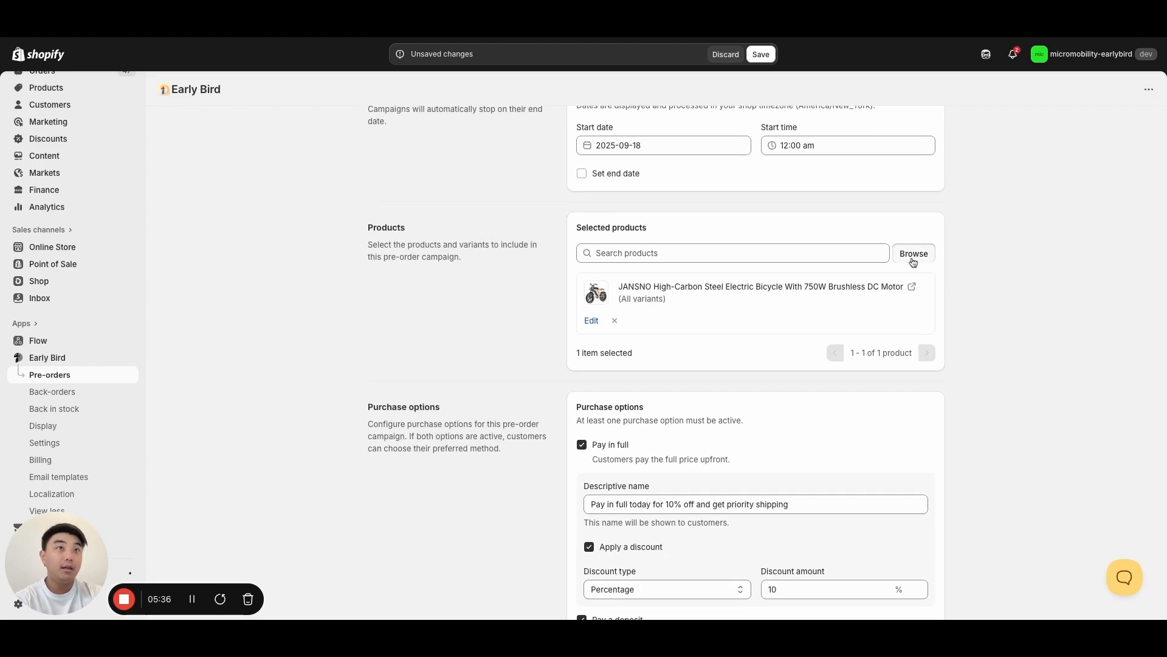
{"action": "left_click", "coordinate": [913, 260]}
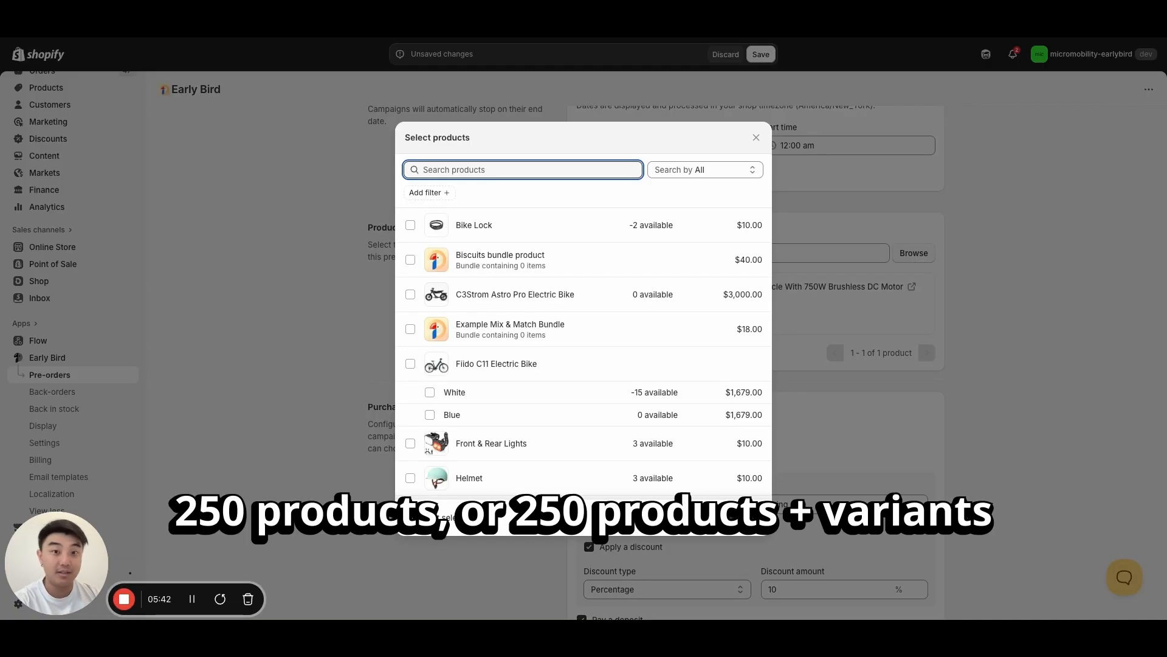
{"action": "scroll", "coordinate": [545, 326], "scroll_direction": "down", "scroll_amount": 2}
{"action": "scroll", "coordinate": [543, 326], "scroll_direction": "down", "scroll_amount": 2}
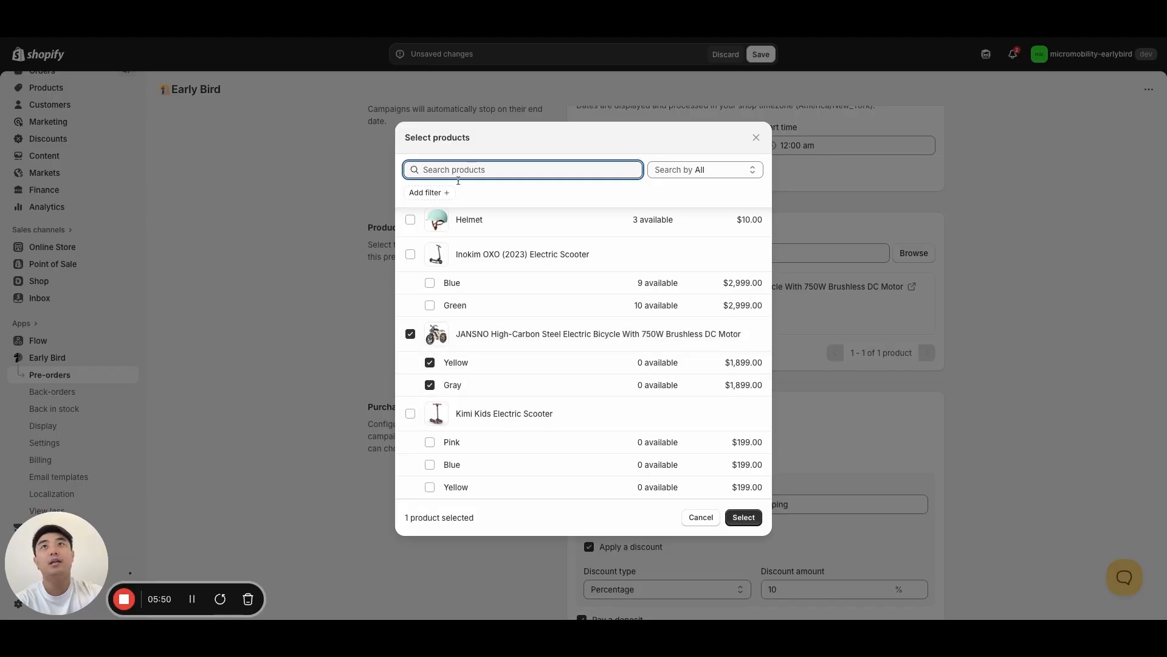
{"action": "left_click", "coordinate": [436, 193]}
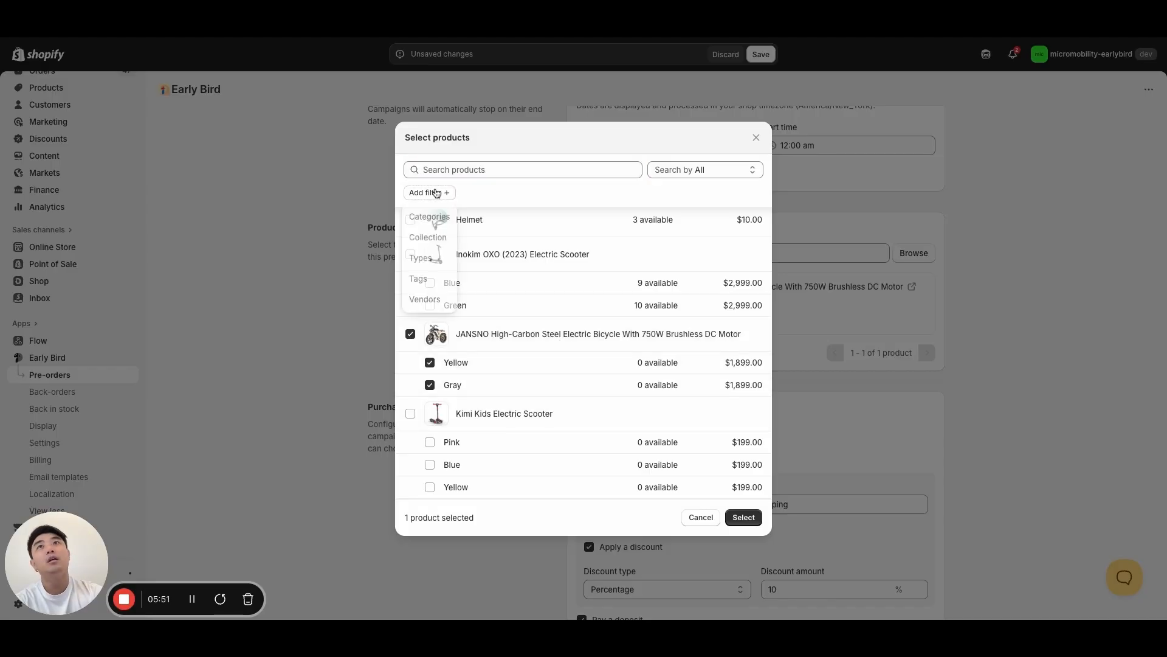
{"action": "left_click", "coordinate": [503, 197]}
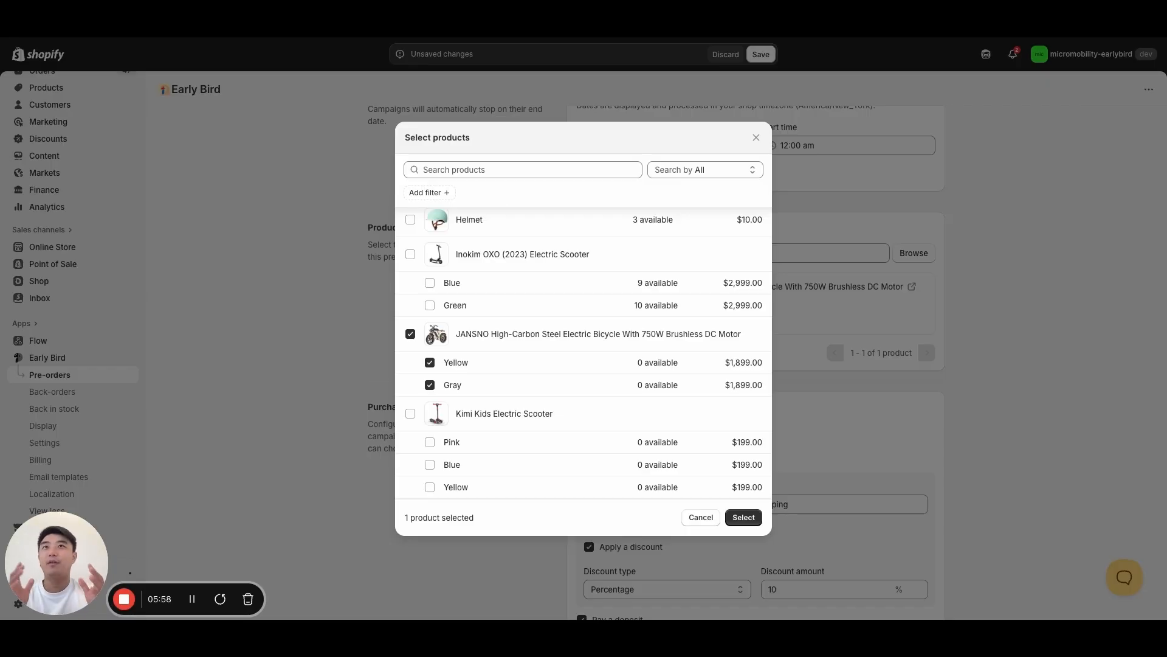
{"action": "left_click", "coordinate": [757, 139]}
- Set the deposit type of the Pay a deposit purchase option to Amount
{"action": "scroll", "coordinate": [1046, 427], "scroll_direction": "down", "scroll_amount": 4}
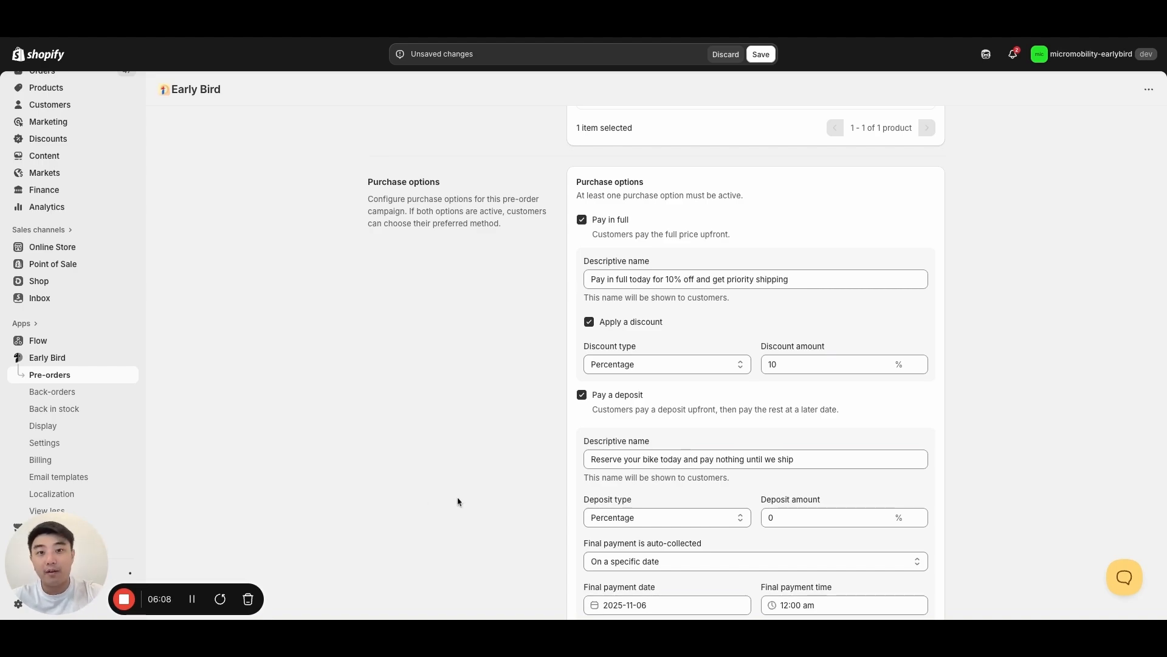
{"action": "scroll", "coordinate": [627, 475], "scroll_direction": "down", "scroll_amount": 1}
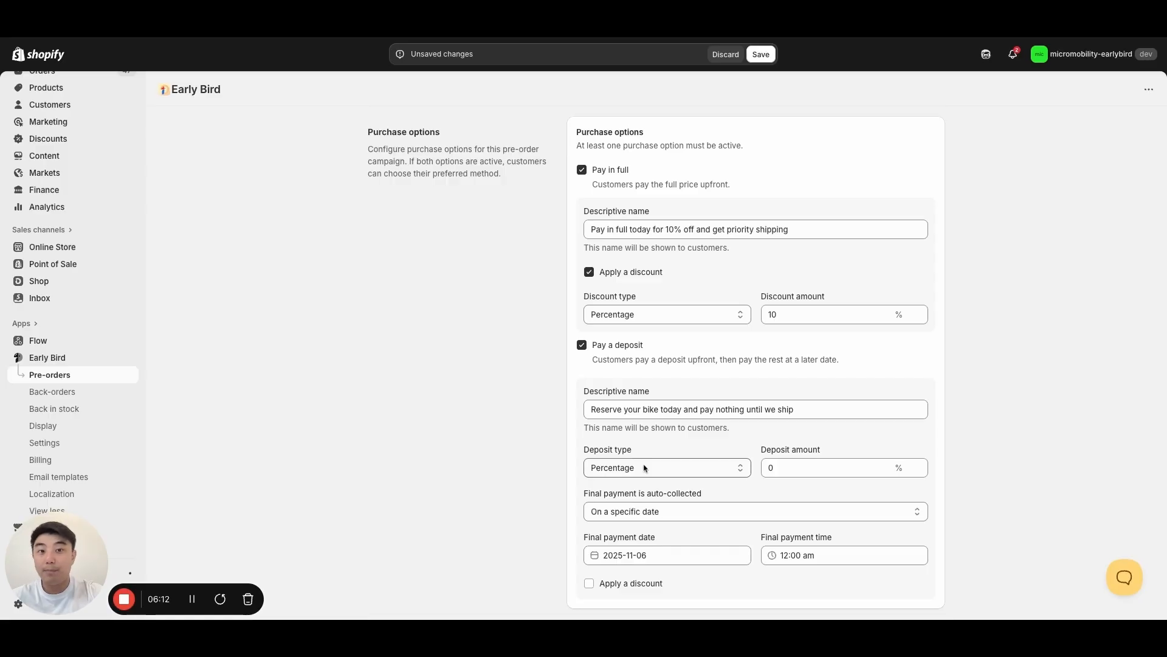
{"action": "left_click", "coordinate": [667, 467]}
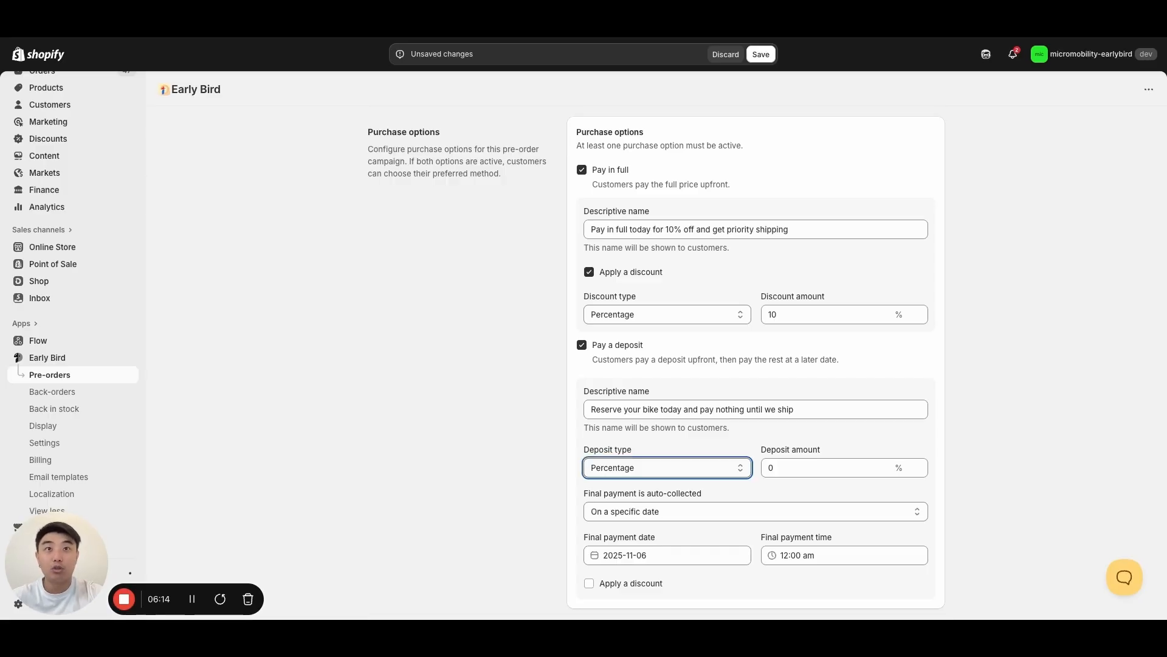
{"action": "left_click", "coordinate": [644, 481]}
{"action": "left_click", "coordinate": [1063, 459]}
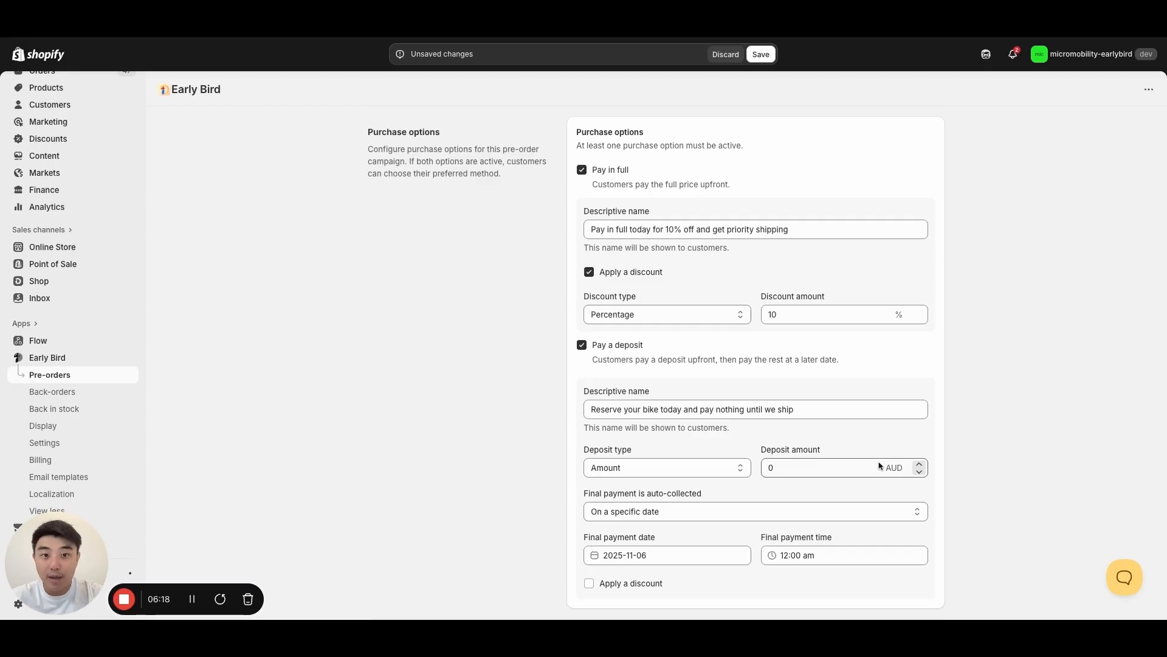
- Set the deposit's final payment auto-collection to After a specific number of days
{"action": "left_click", "coordinate": [687, 517]}
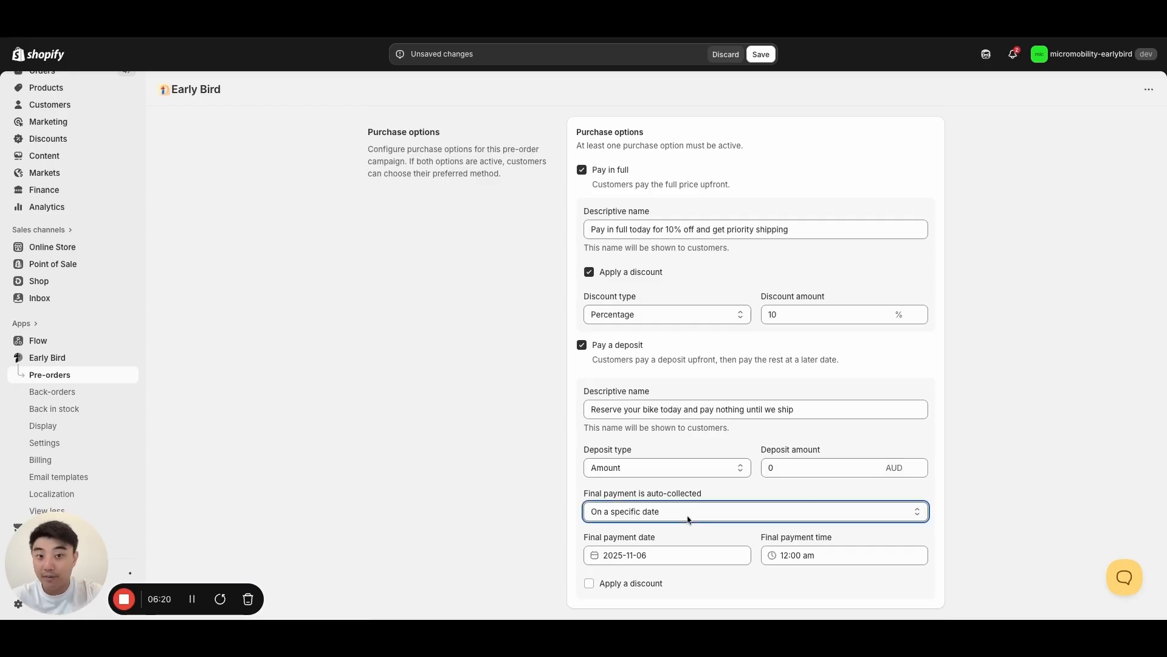
{"action": "left_click", "coordinate": [657, 522]}
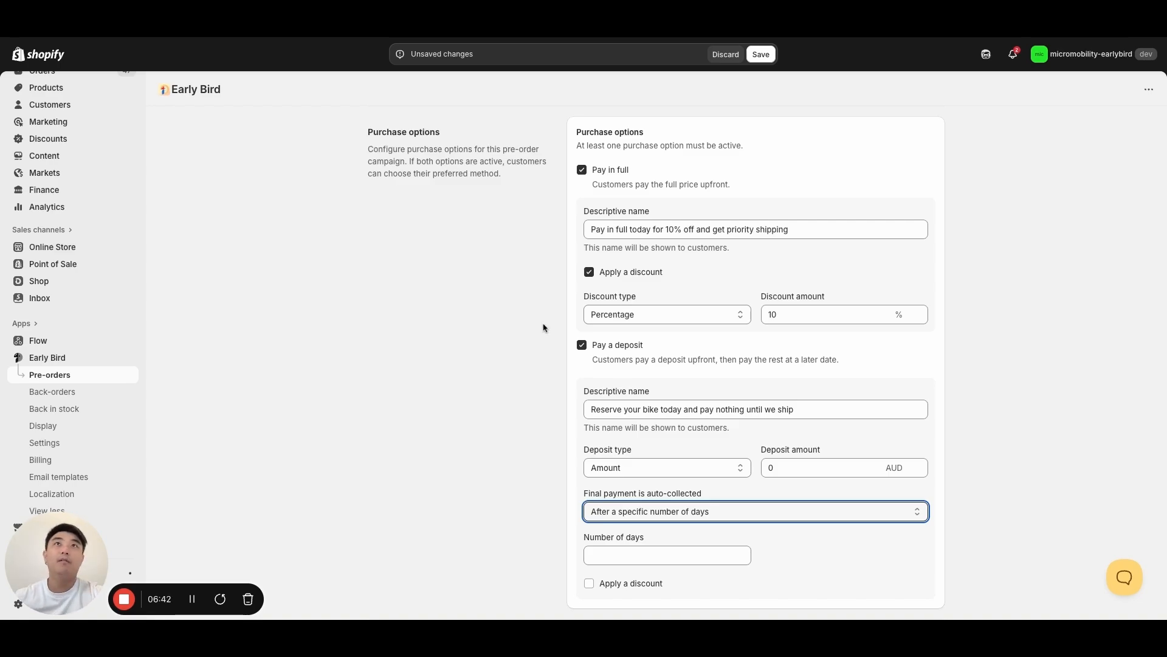
{"action": "left_click", "coordinate": [572, 165]}
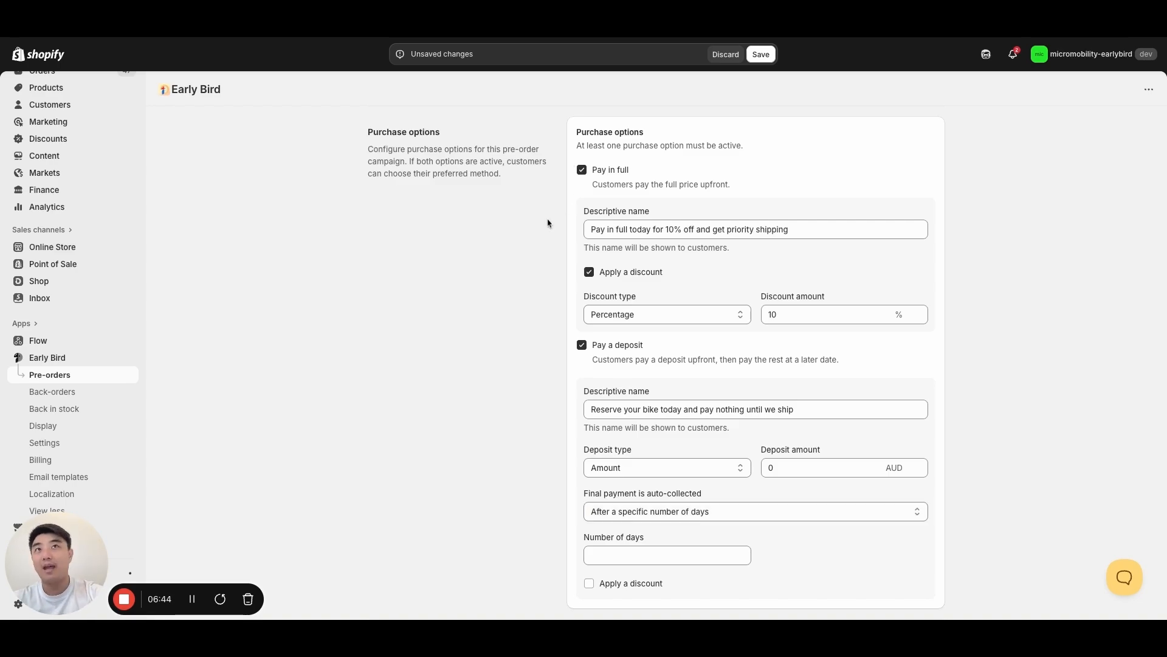
{"action": "scroll", "coordinate": [462, 411], "scroll_direction": "down", "scroll_amount": 1}
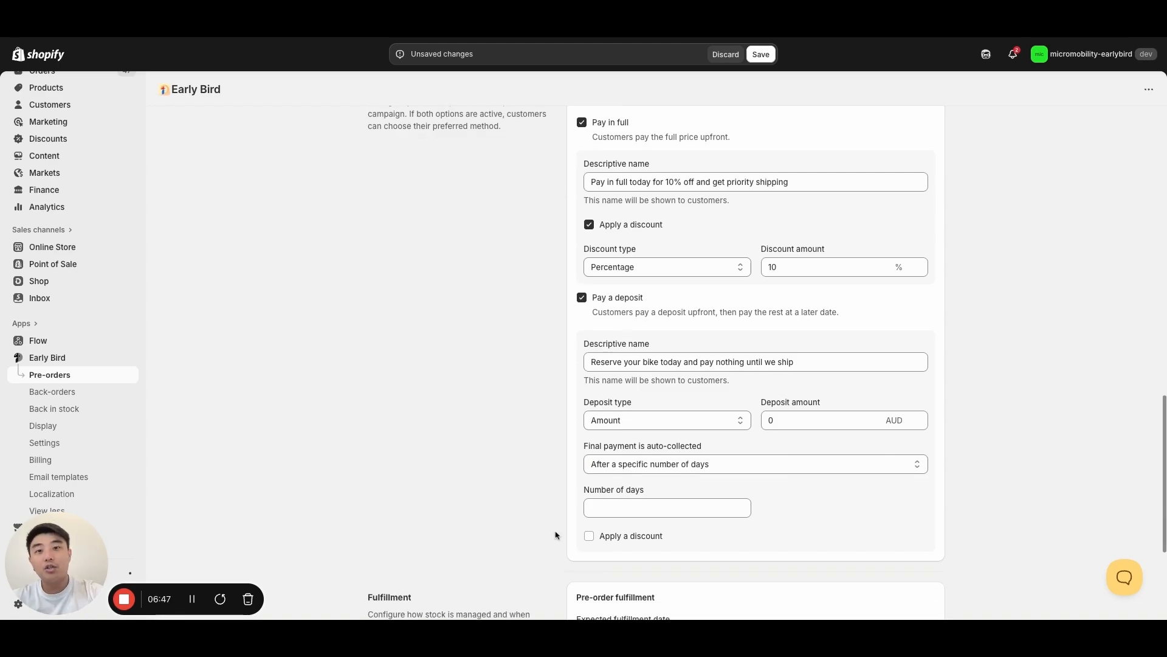
{"action": "scroll", "coordinate": [535, 514], "scroll_direction": "up", "scroll_amount": 1}
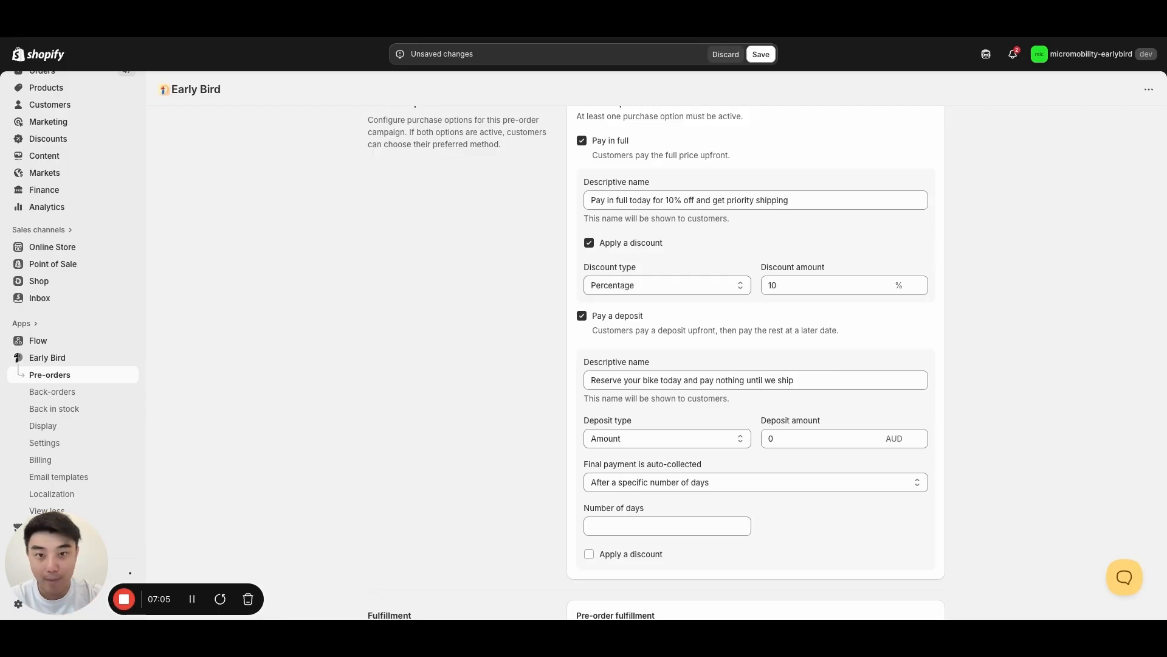
{"action": "left_click", "coordinate": [695, 200]}
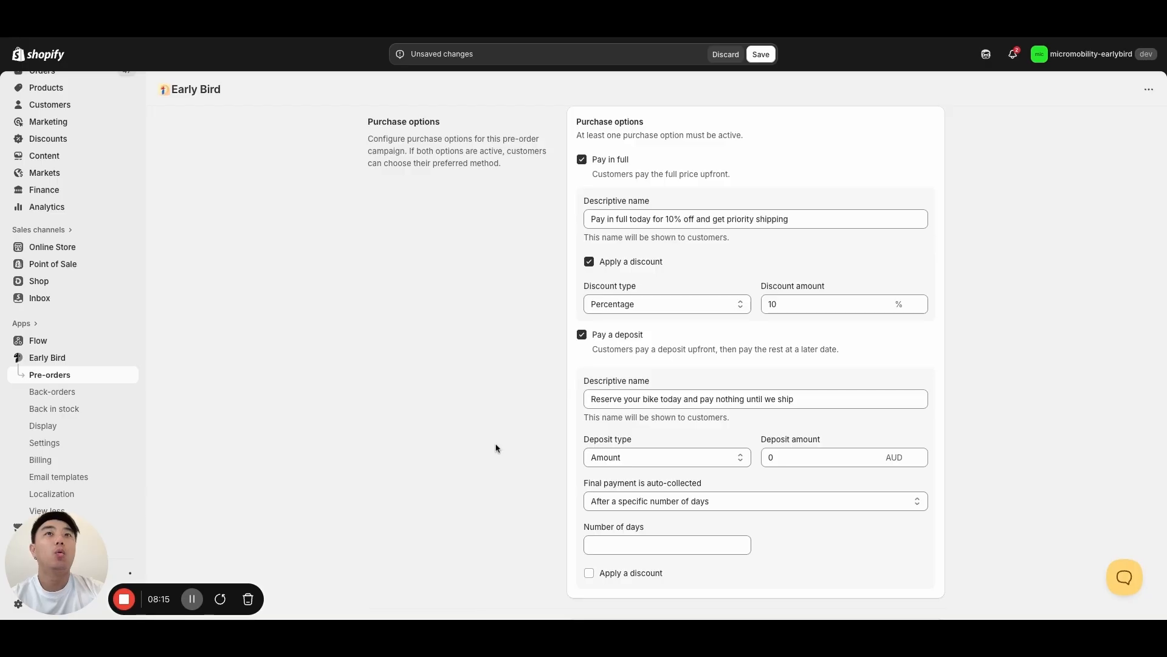
{"action": "left_click", "coordinate": [626, 502]}
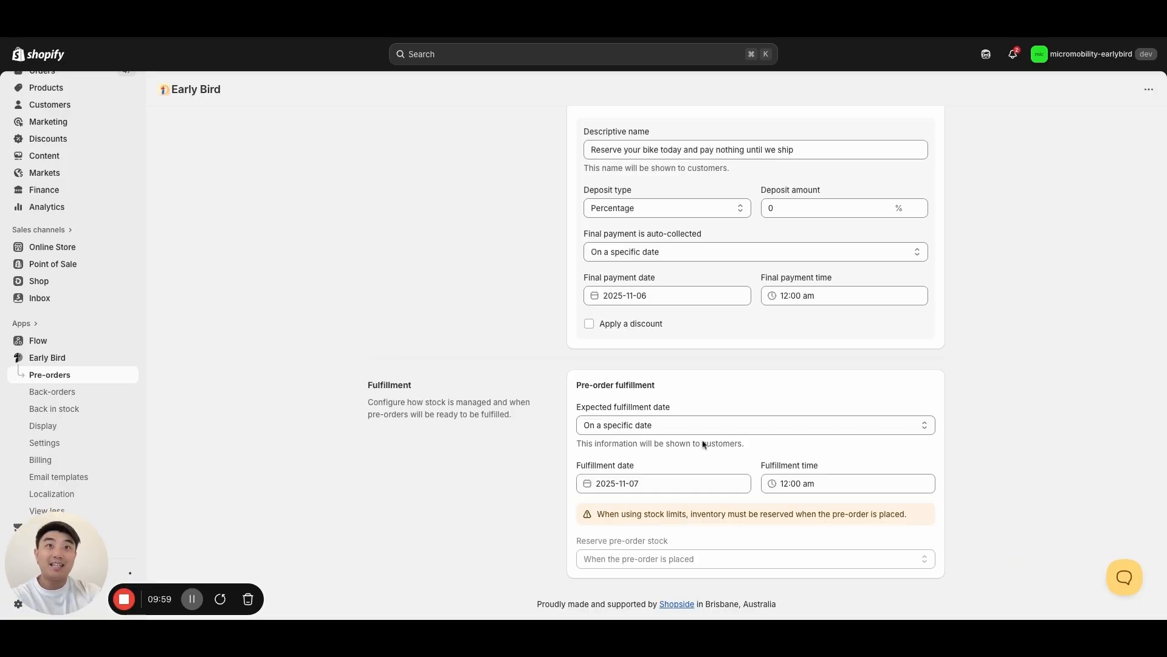
- Examine the Q1 2025 Surron Electric Dirt Bike campaign page for its options to update orders and notify customers about fulfillment date changes
{"action": "left_click", "coordinate": [718, 428]}
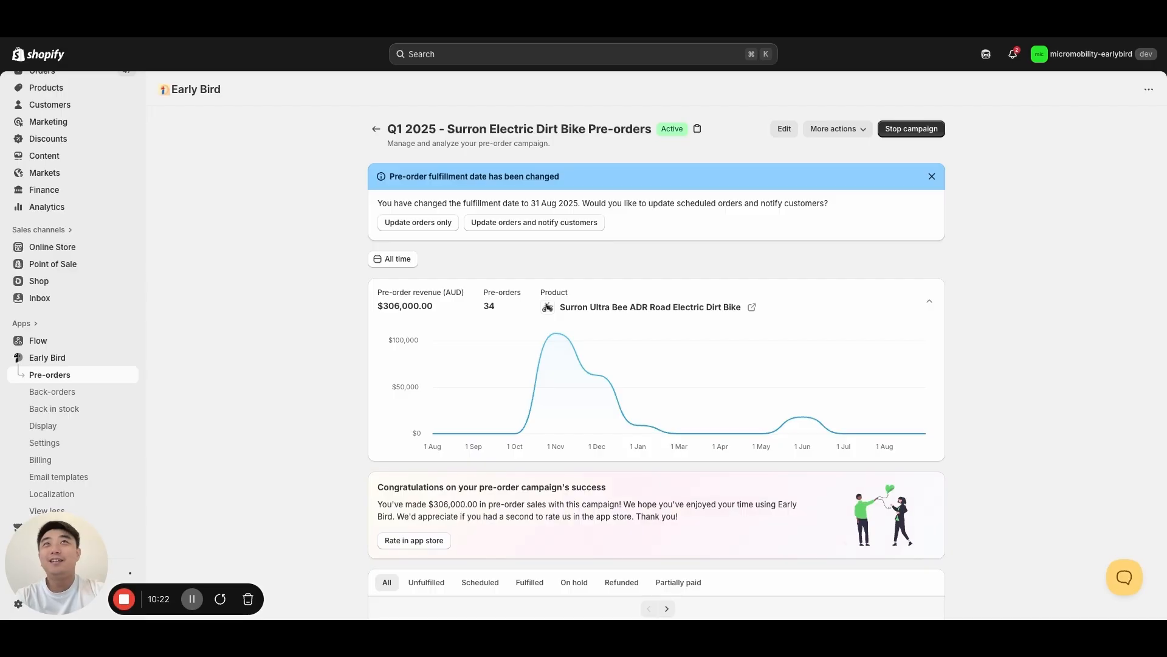
{"action": "scroll", "coordinate": [293, 434], "scroll_direction": "down", "scroll_amount": 1}
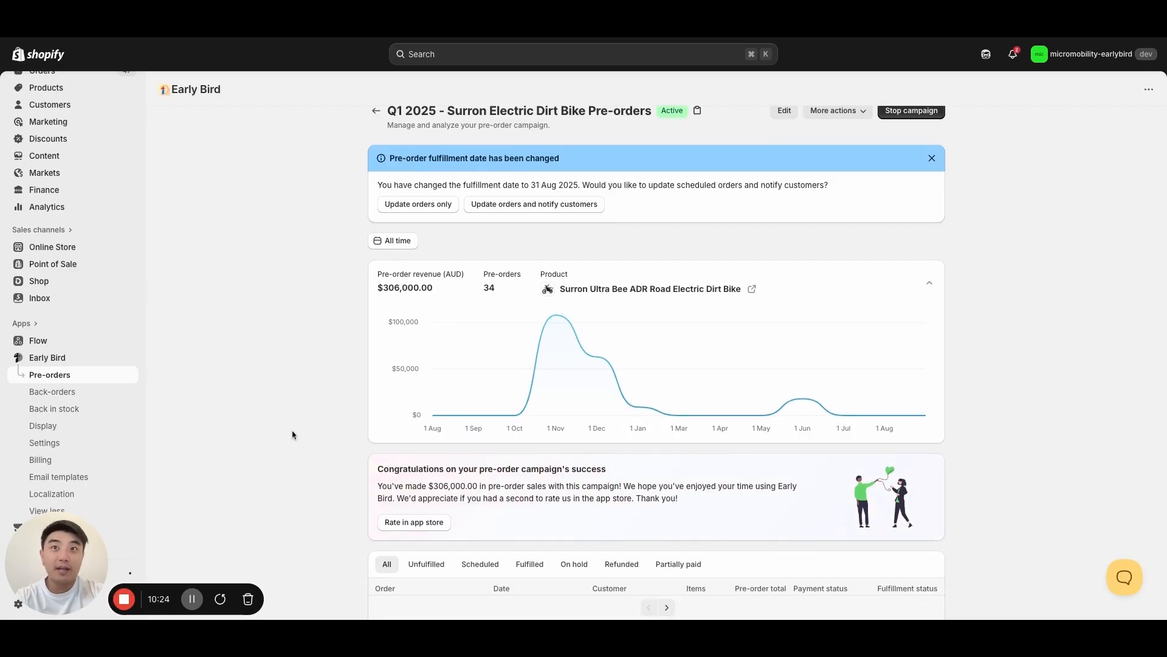
{"action": "scroll", "coordinate": [292, 435], "scroll_direction": "down", "scroll_amount": 7}
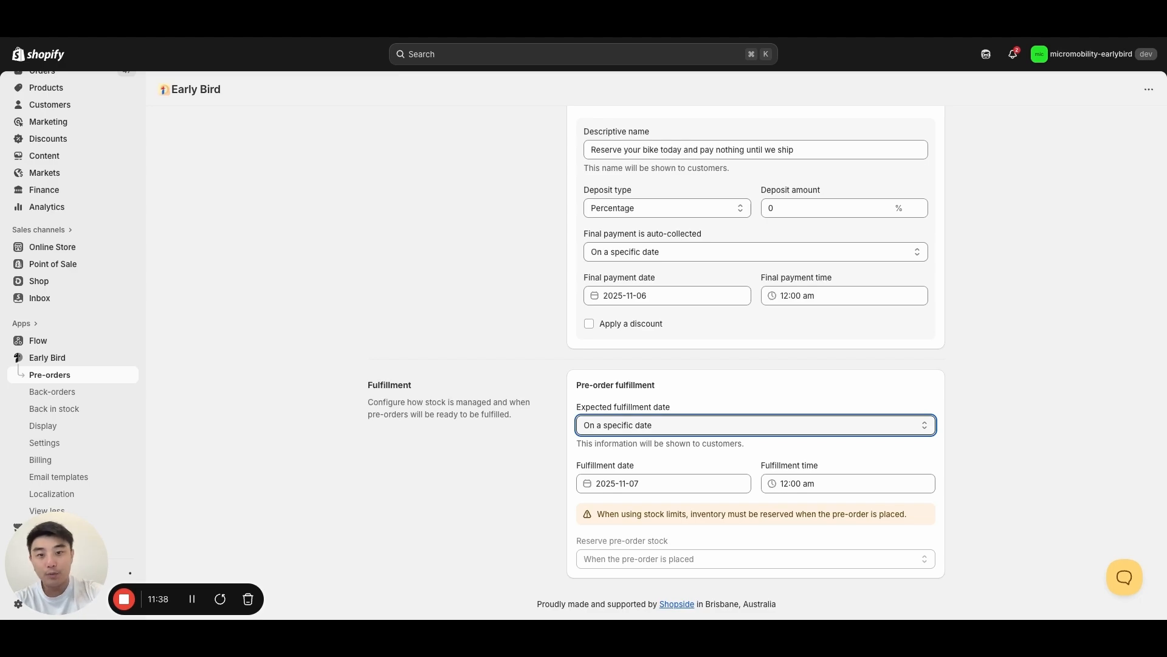
- Try As soon as possible for the JANSNO campaign's expected fulfillment date and set it to Not sure
{"action": "left_click", "coordinate": [691, 426]}
{"action": "left_click", "coordinate": [681, 412]}
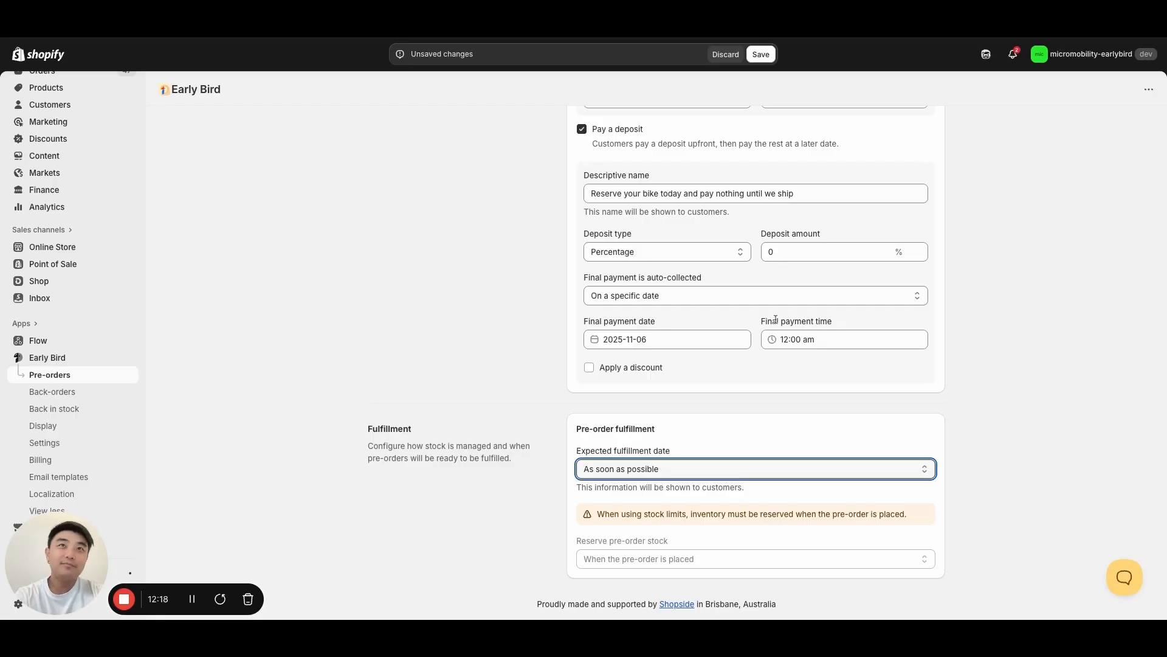
{"action": "left_click", "coordinate": [735, 479]}
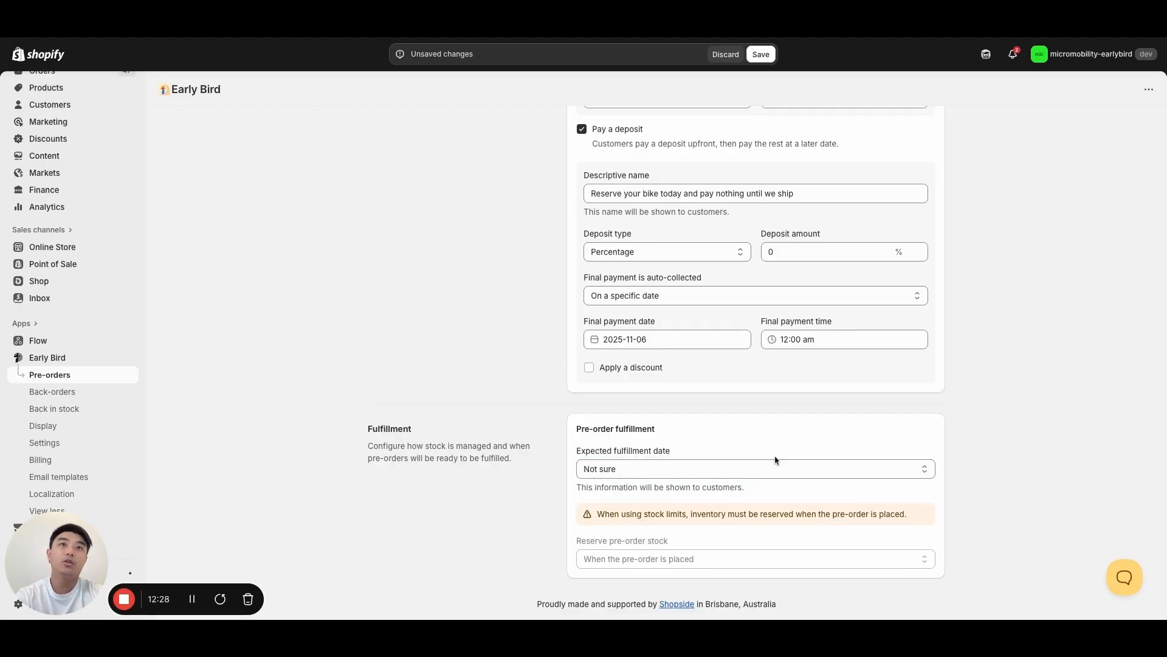
{"action": "left_click", "coordinate": [769, 475]}
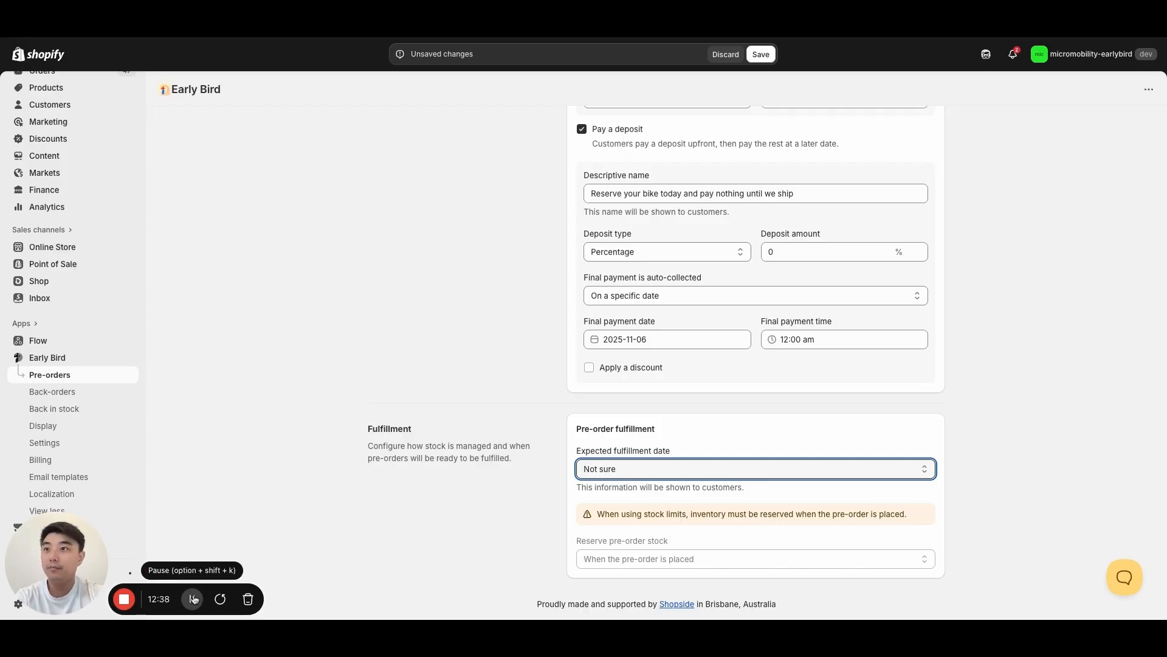
- Open the display customization settings of the Q4 2025 JANSNO Electric Bike campaign
{"action": "left_click", "coordinate": [192, 598]}
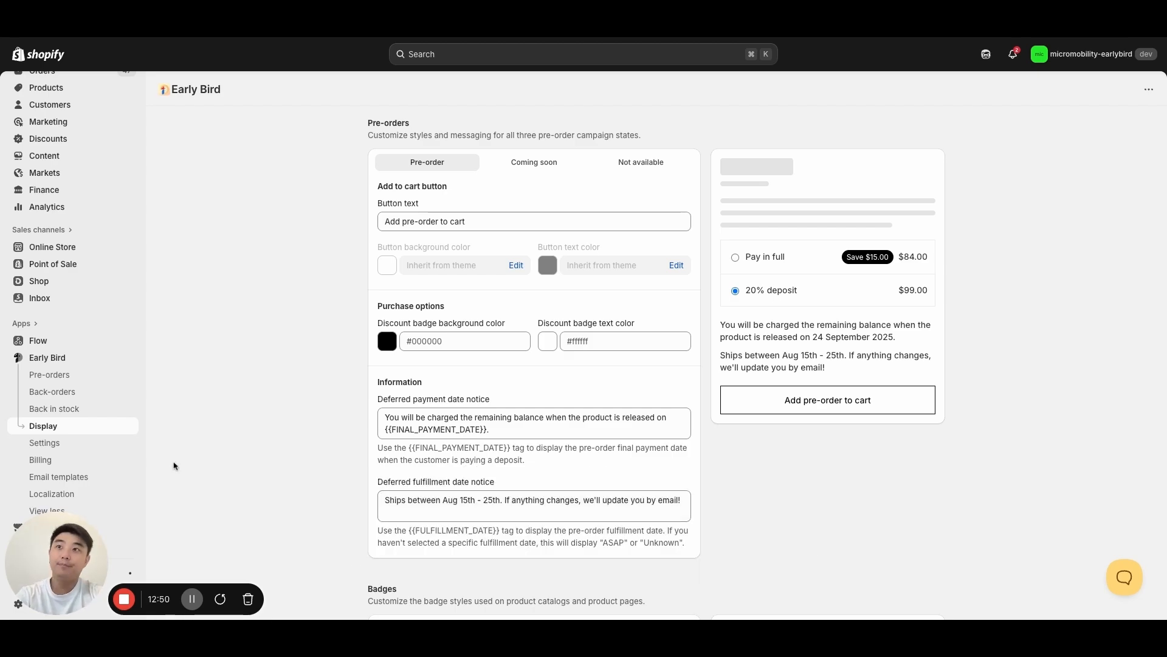
{"action": "left_click", "coordinate": [193, 602]}
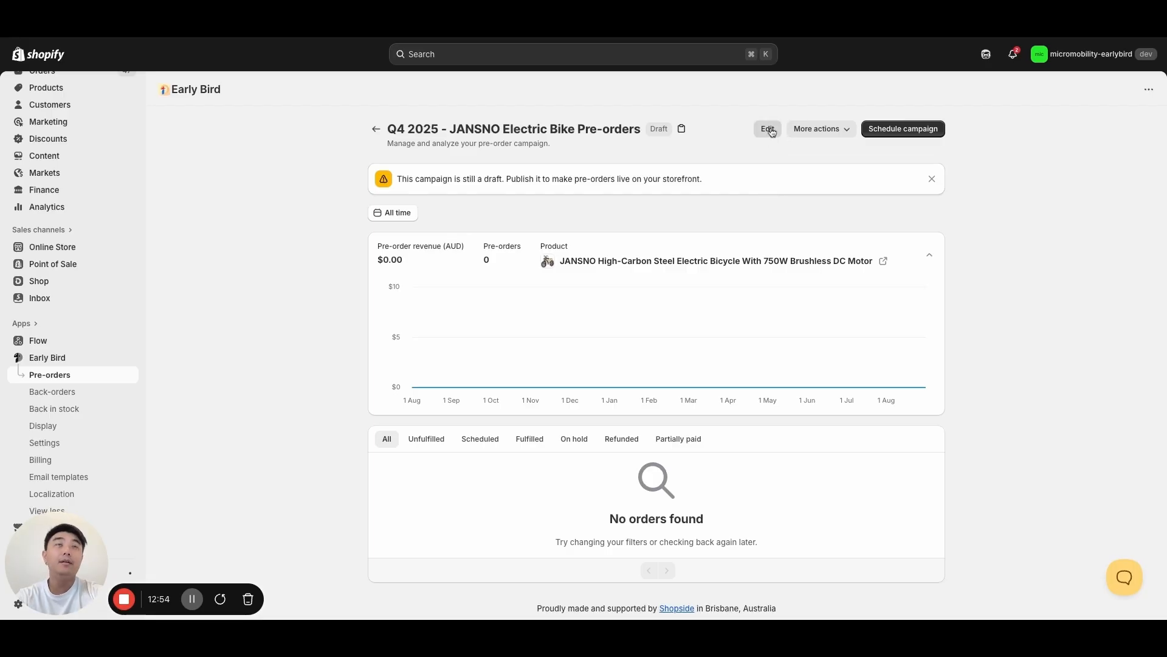
{"action": "left_click", "coordinate": [829, 137]}
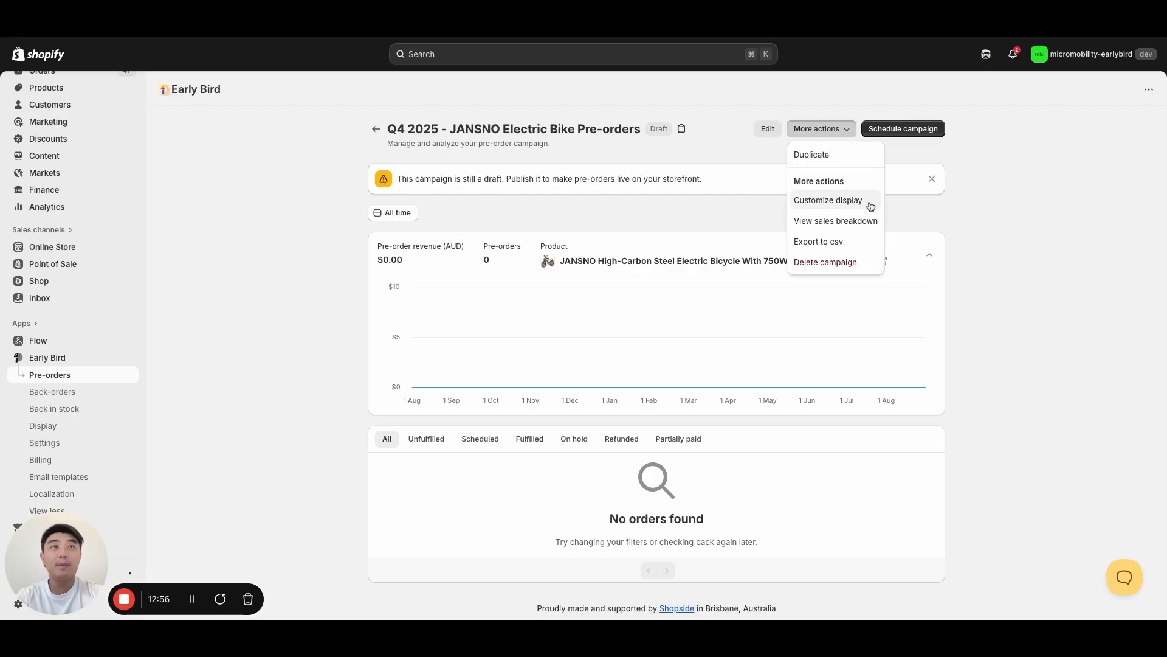
{"action": "left_click", "coordinate": [871, 206]}
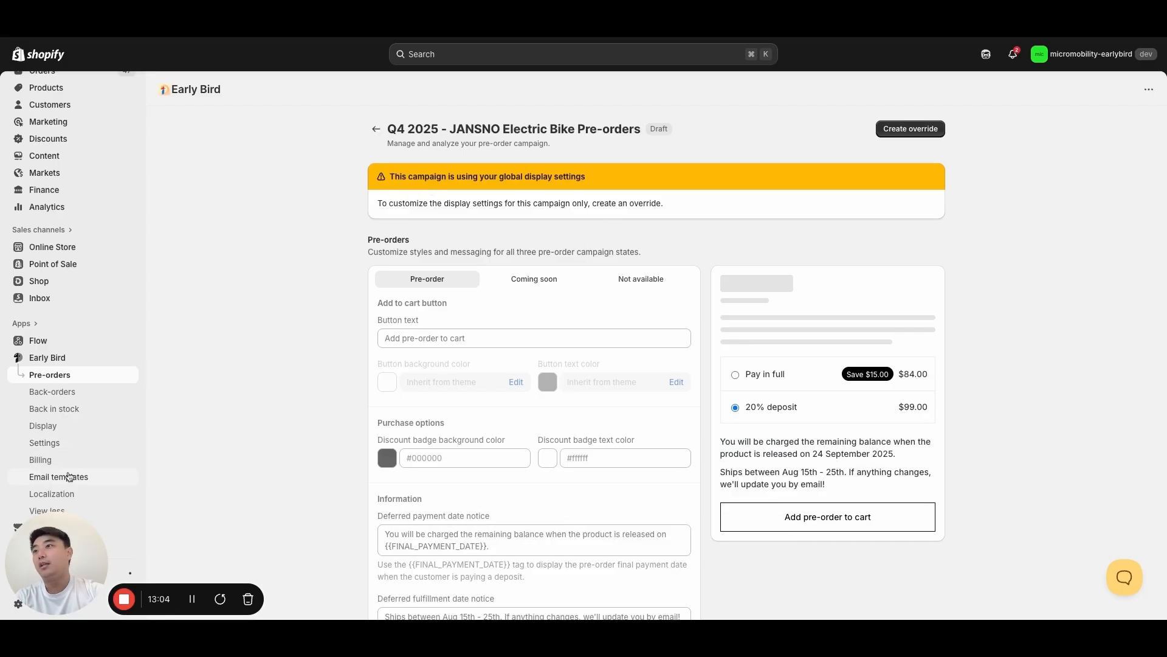
- Examine the Localization settings for badge, purchase option, ship date, ASAP and Unknown labels
{"action": "left_click", "coordinate": [66, 493]}
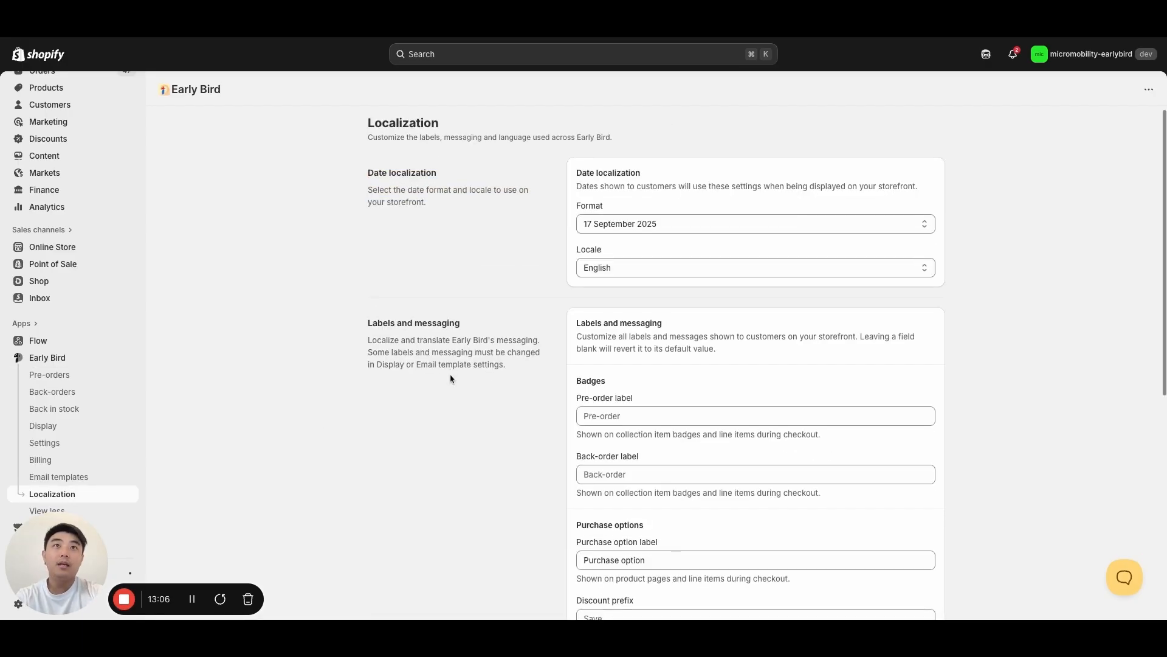
{"action": "scroll", "coordinate": [451, 378], "scroll_direction": "down", "scroll_amount": 4}
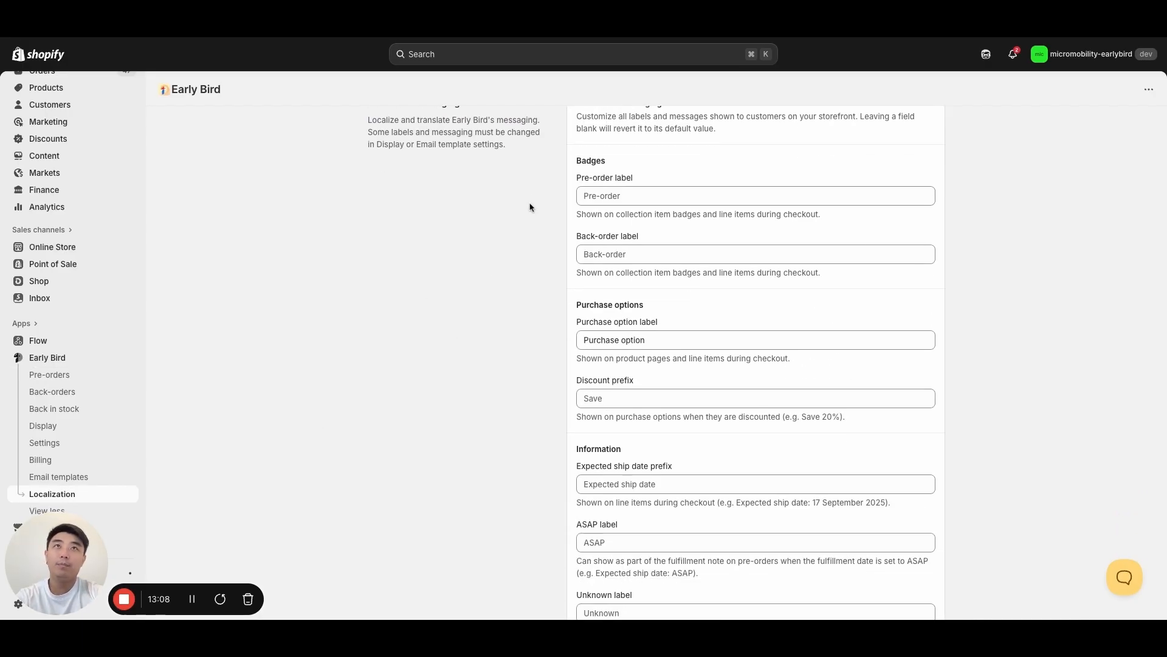
{"action": "scroll", "coordinate": [500, 423], "scroll_direction": "down", "scroll_amount": 1}
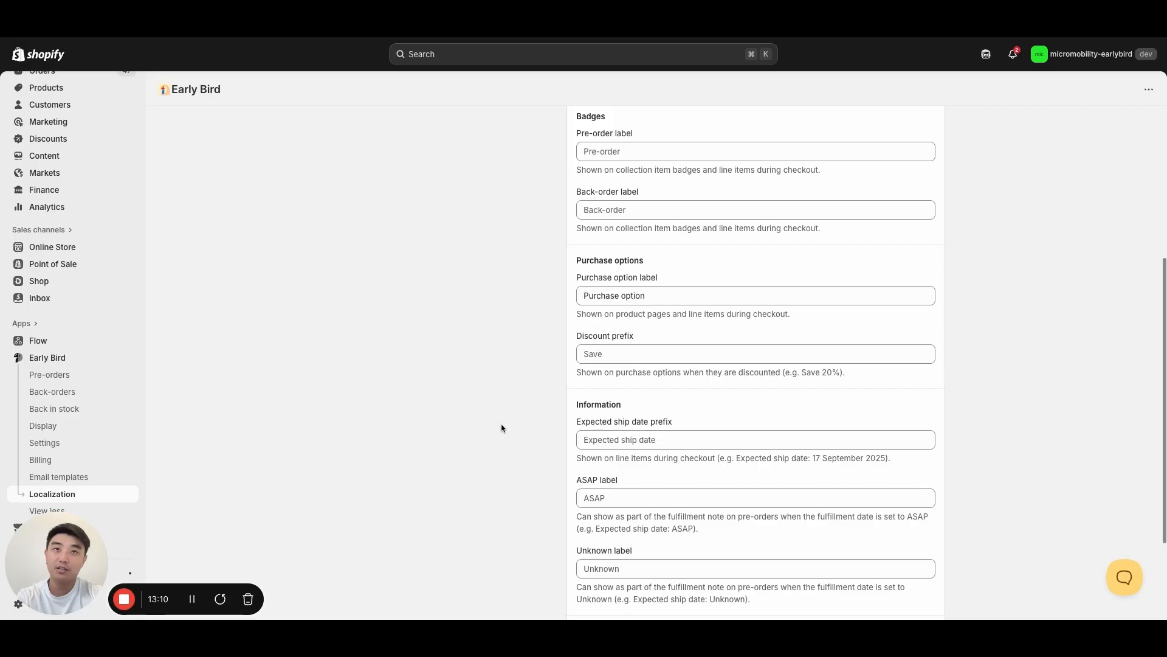
{"action": "scroll", "coordinate": [502, 428], "scroll_direction": "up", "scroll_amount": 1}
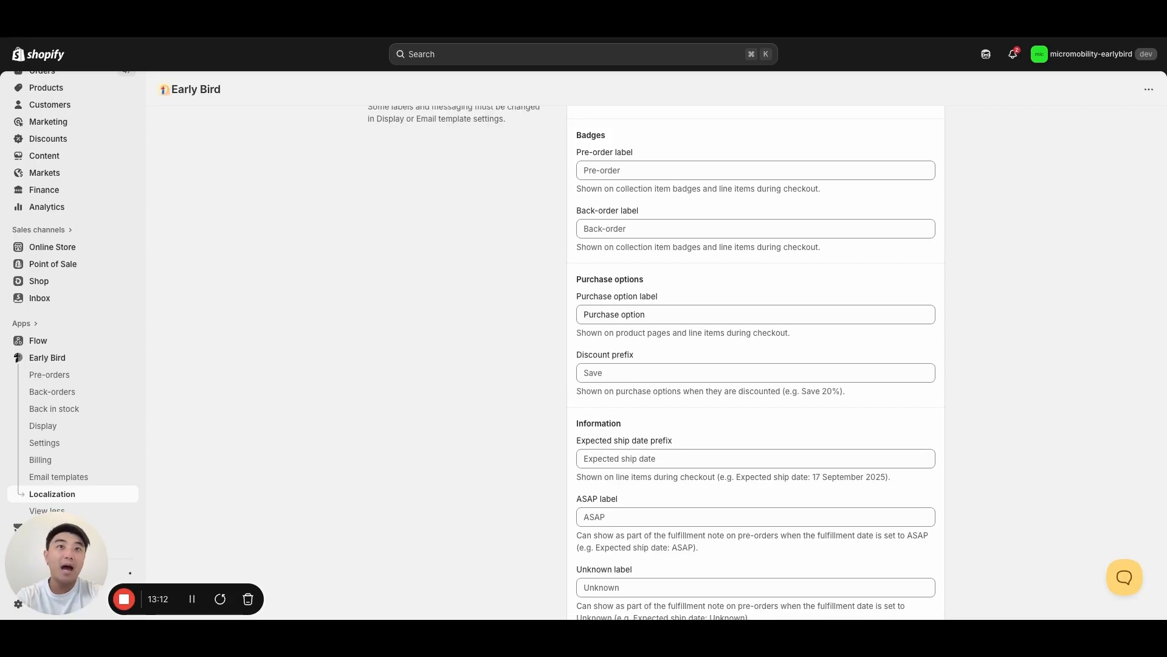
{"action": "scroll", "coordinate": [524, 438], "scroll_direction": "down", "scroll_amount": 1}
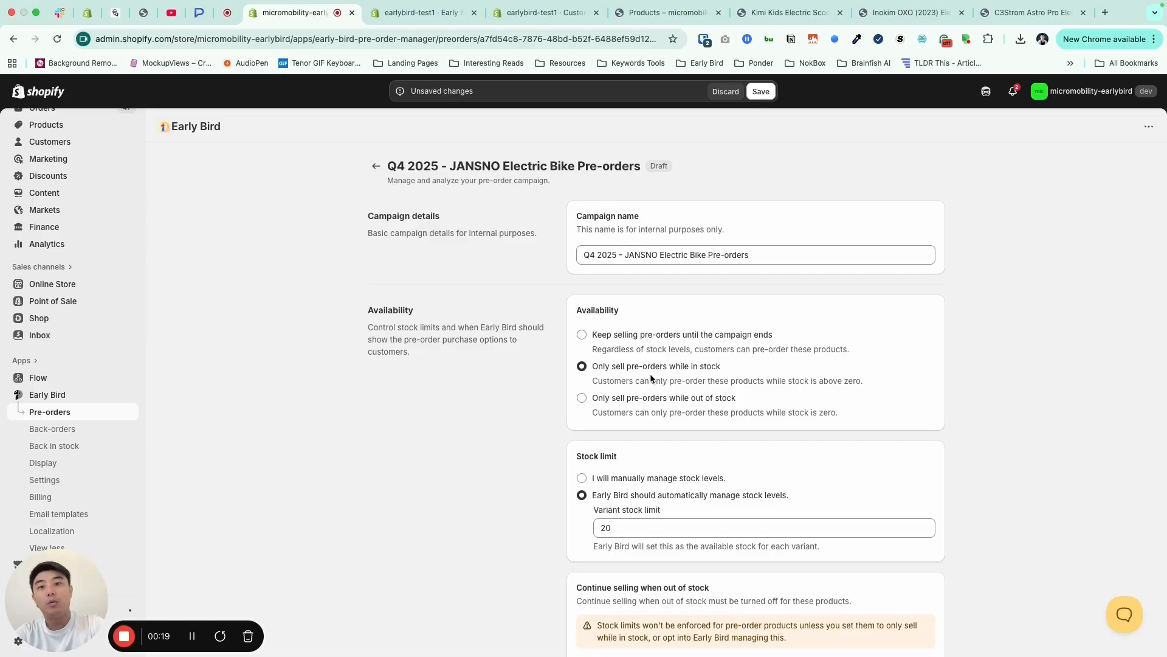
- Let Early Bird automatically manage continue selling when out of stock for the JANSNO Electric Bike campaign
{"action": "scroll", "coordinate": [447, 455], "scroll_direction": "down", "scroll_amount": 3}
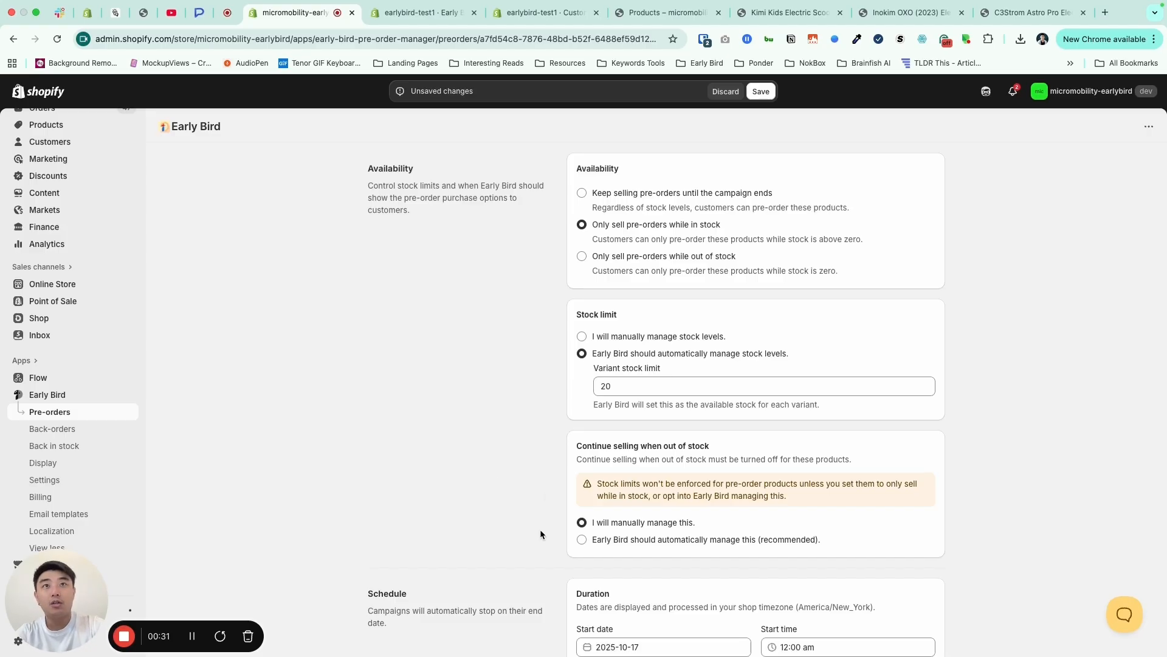
{"action": "scroll", "coordinate": [541, 534], "scroll_direction": "down", "scroll_amount": 1}
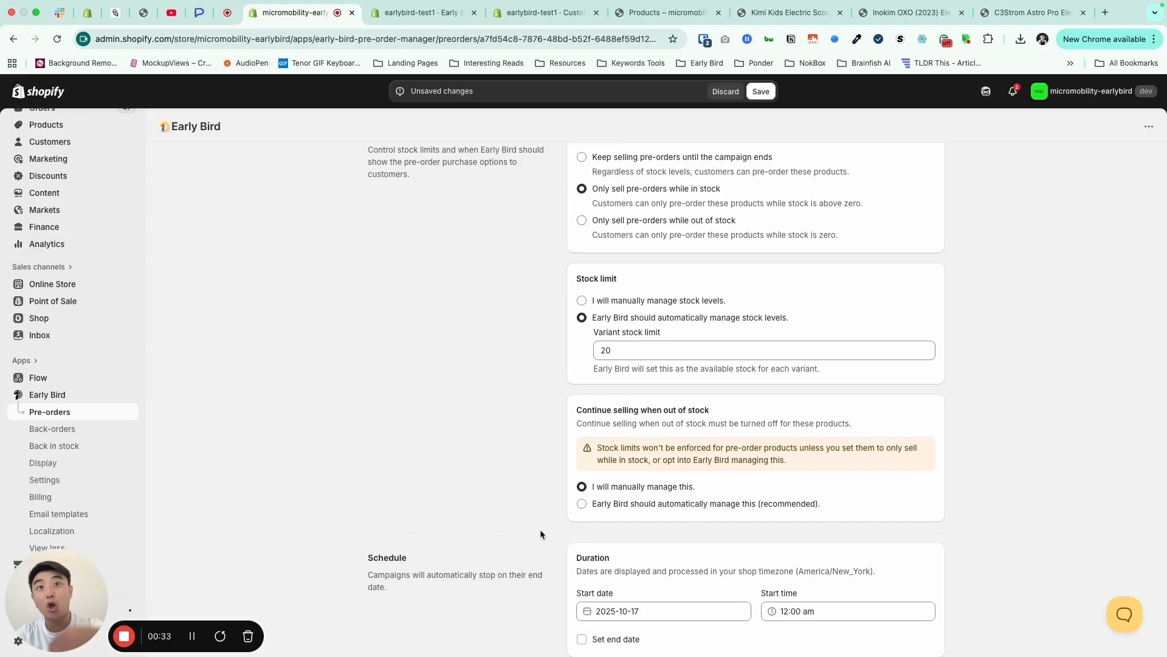
{"action": "left_click", "coordinate": [597, 505]}
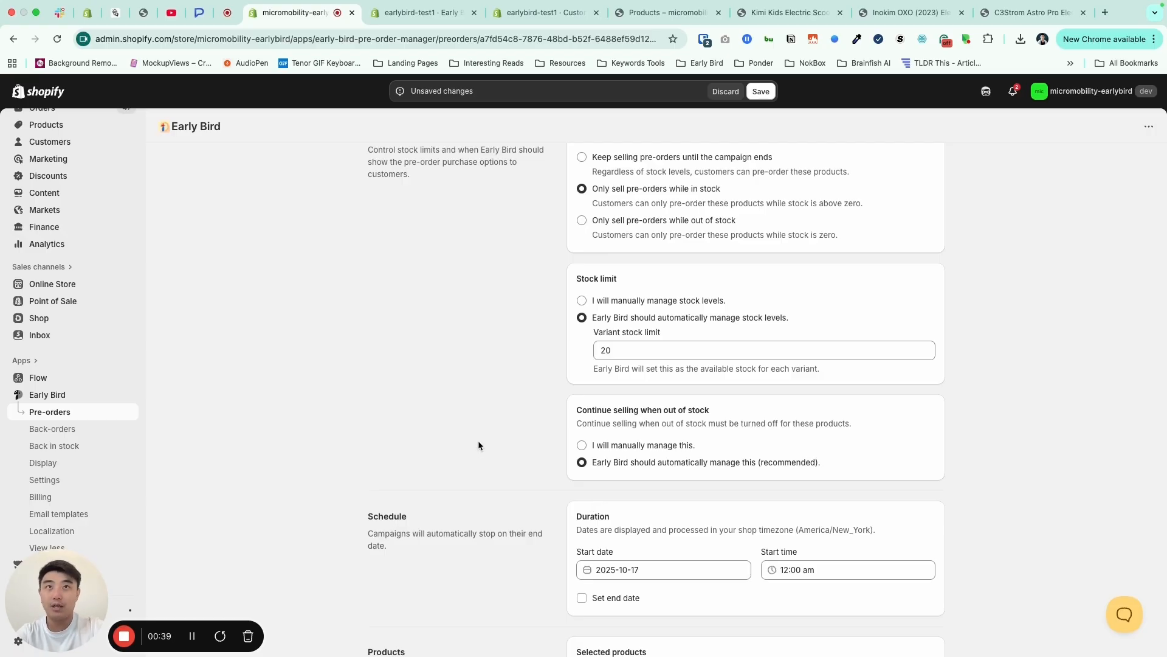
{"action": "scroll", "coordinate": [478, 446], "scroll_direction": "down", "scroll_amount": 5}
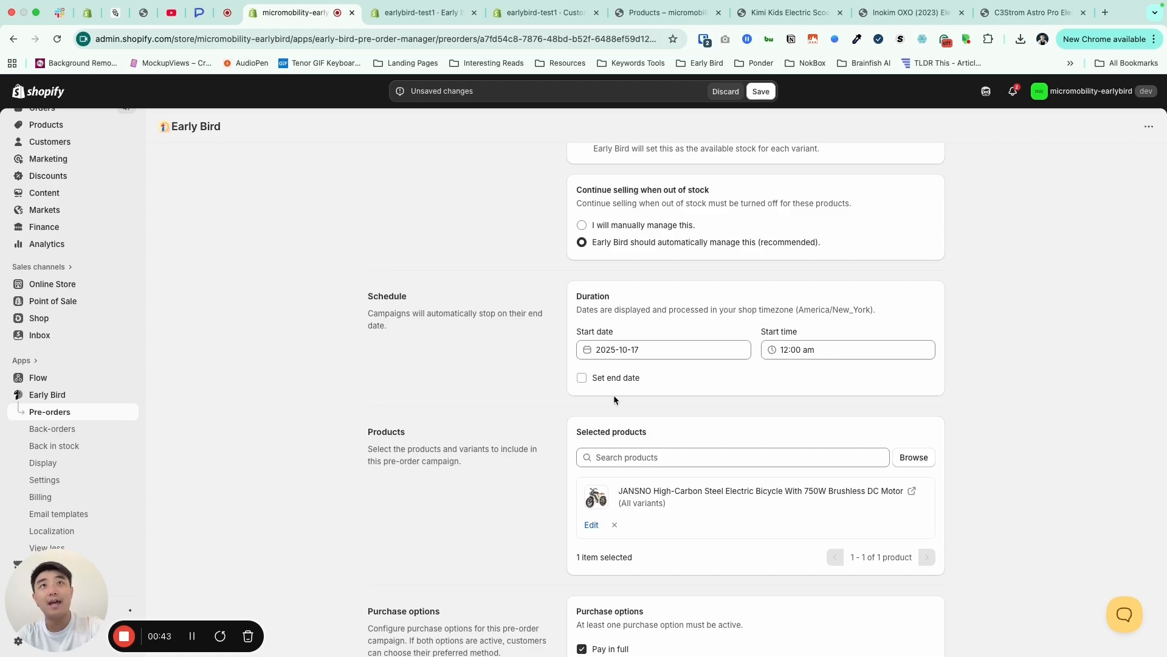
- Set the JANSNO campaign's start date to 2025-10-24
{"action": "mouse_move", "coordinate": [1052, 3]}
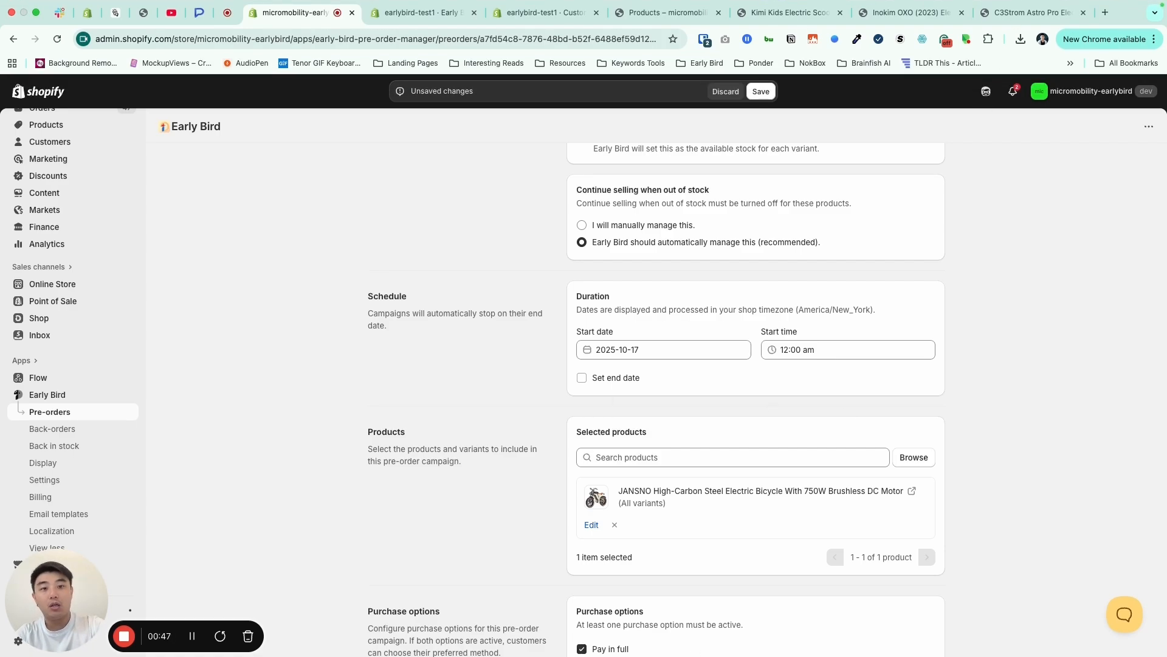
{"action": "left_click", "coordinate": [657, 352]}
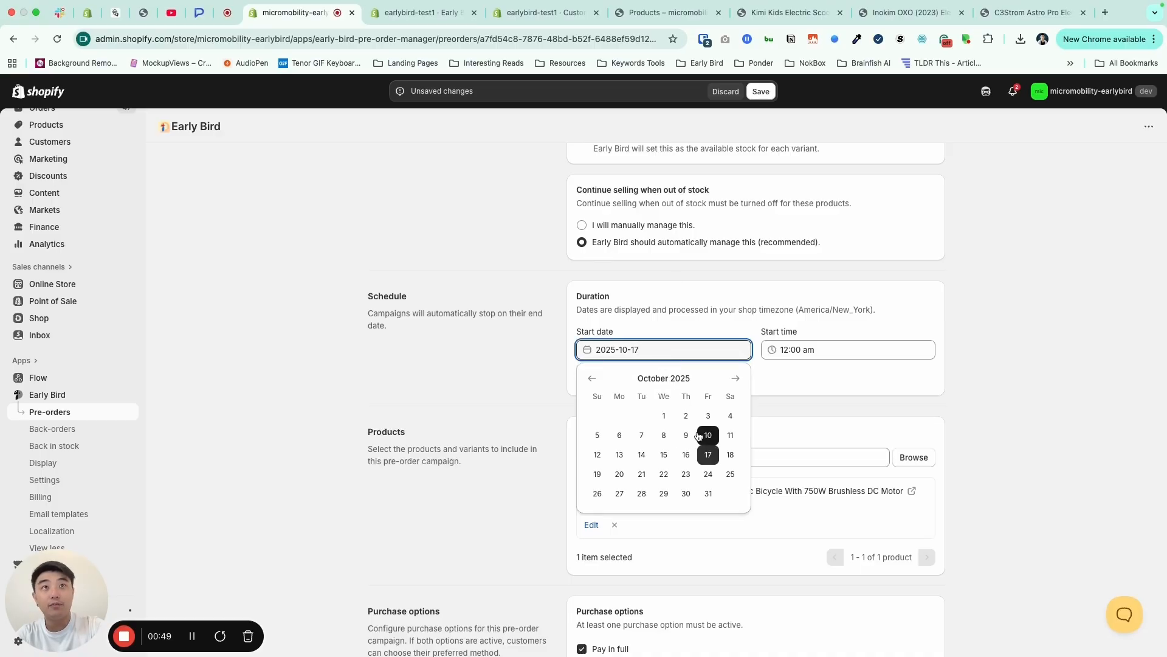
{"action": "left_click", "coordinate": [709, 474]}
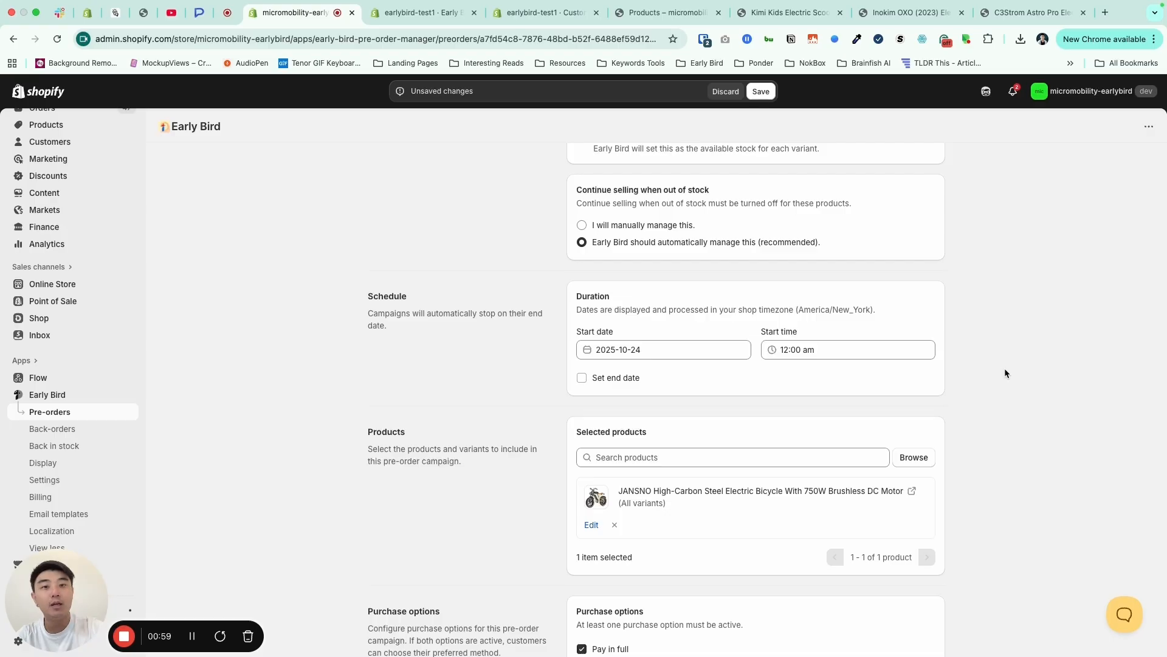
- View the Kimi Kids Electric Scooter storefront page as a coming-soon example and review the campaign's start date calendar
{"action": "left_click", "coordinate": [790, 12]}
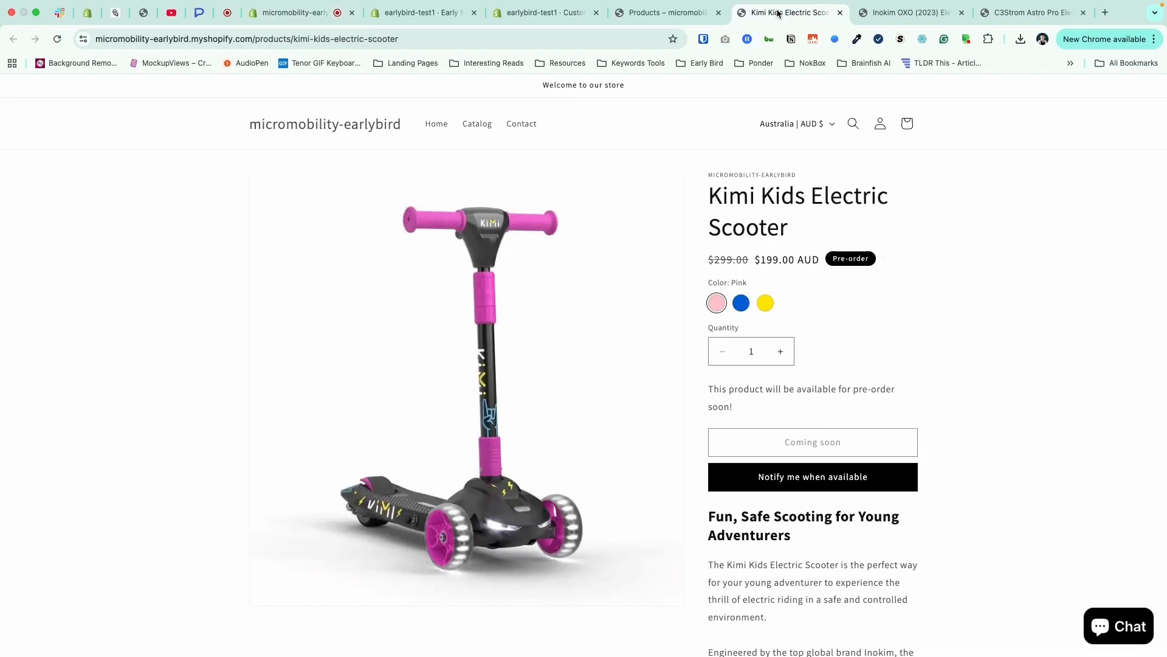
{"action": "left_click", "coordinate": [298, 12]}
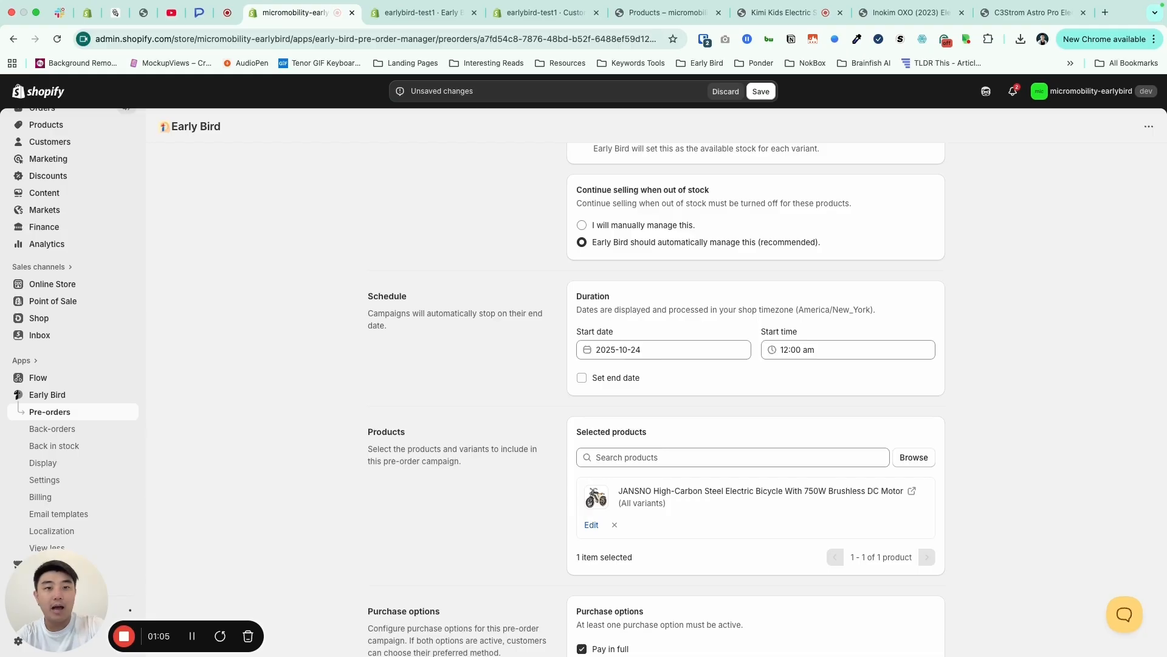
{"action": "left_click", "coordinate": [653, 350]}
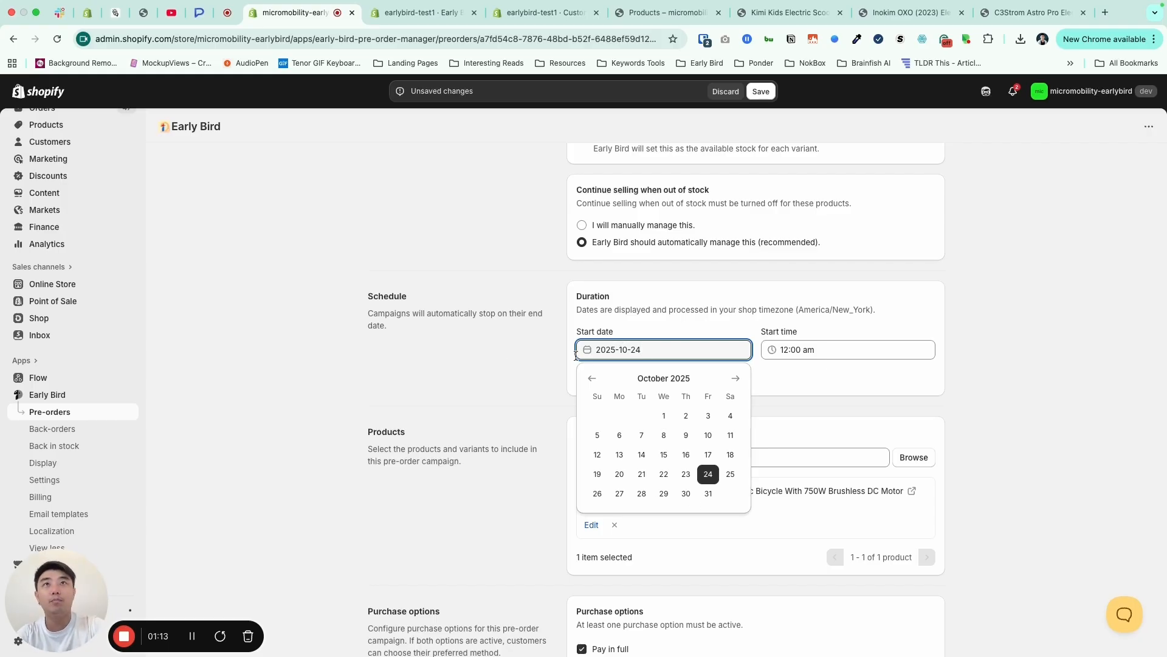
{"action": "left_click", "coordinate": [514, 356]}
{"action": "left_click", "coordinate": [651, 348]}
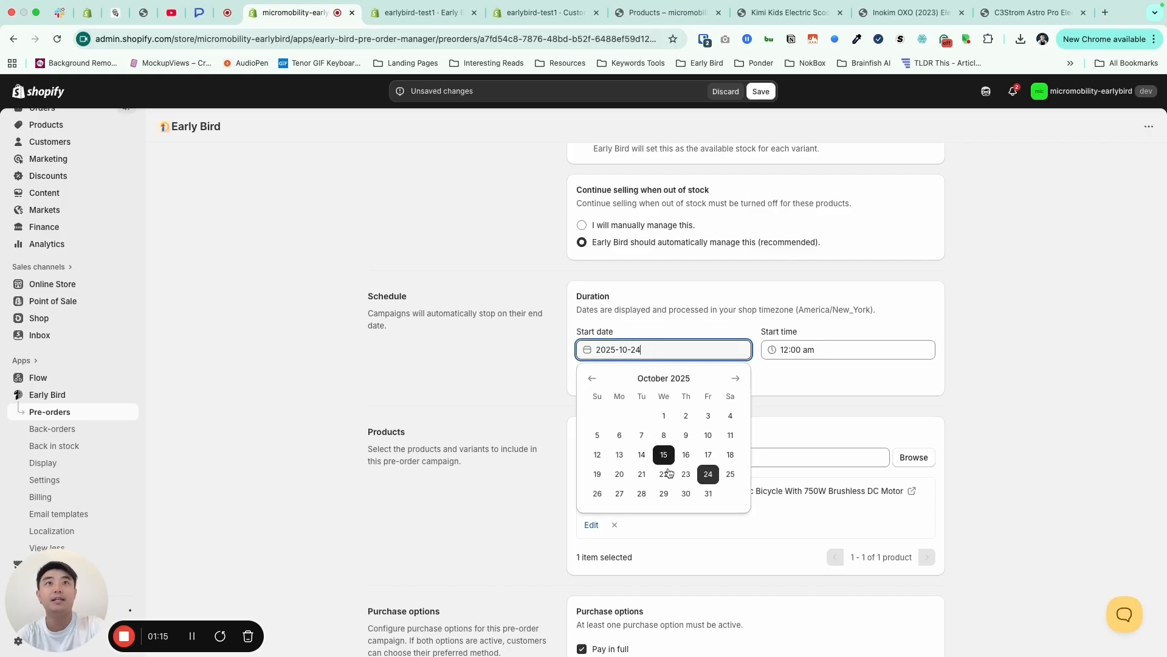
{"action": "left_click", "coordinate": [494, 372]}
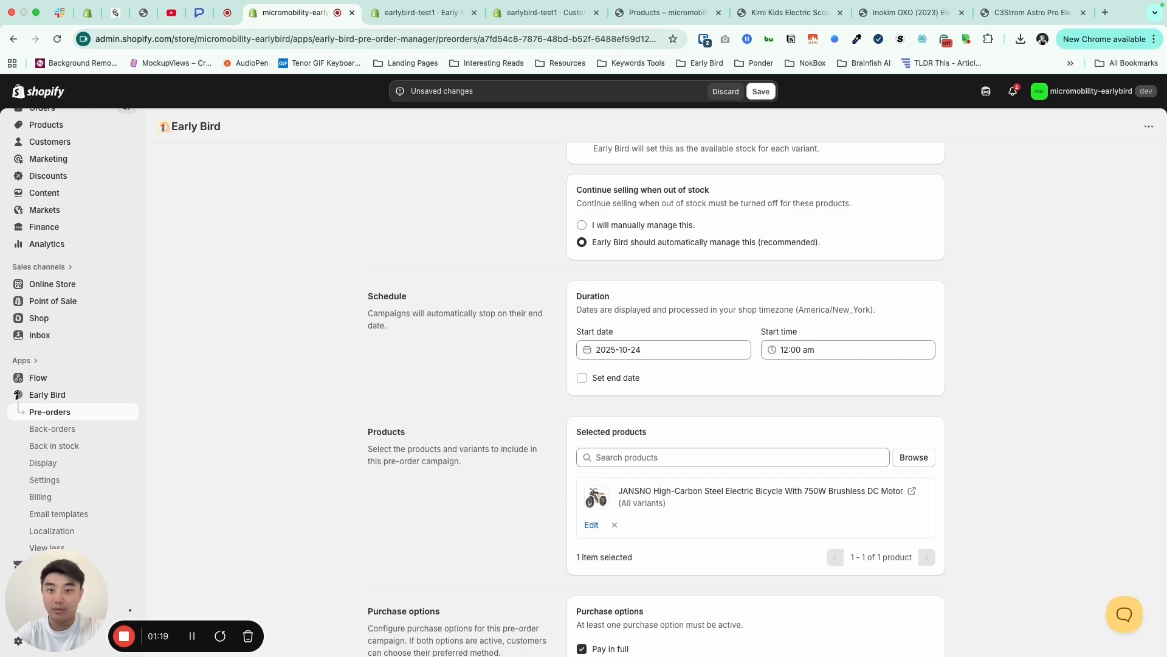
- Change the deposit type of the campaign's Pay a deposit purchase option to Amount
{"action": "scroll", "coordinate": [553, 446], "scroll_direction": "down", "scroll_amount": 5}
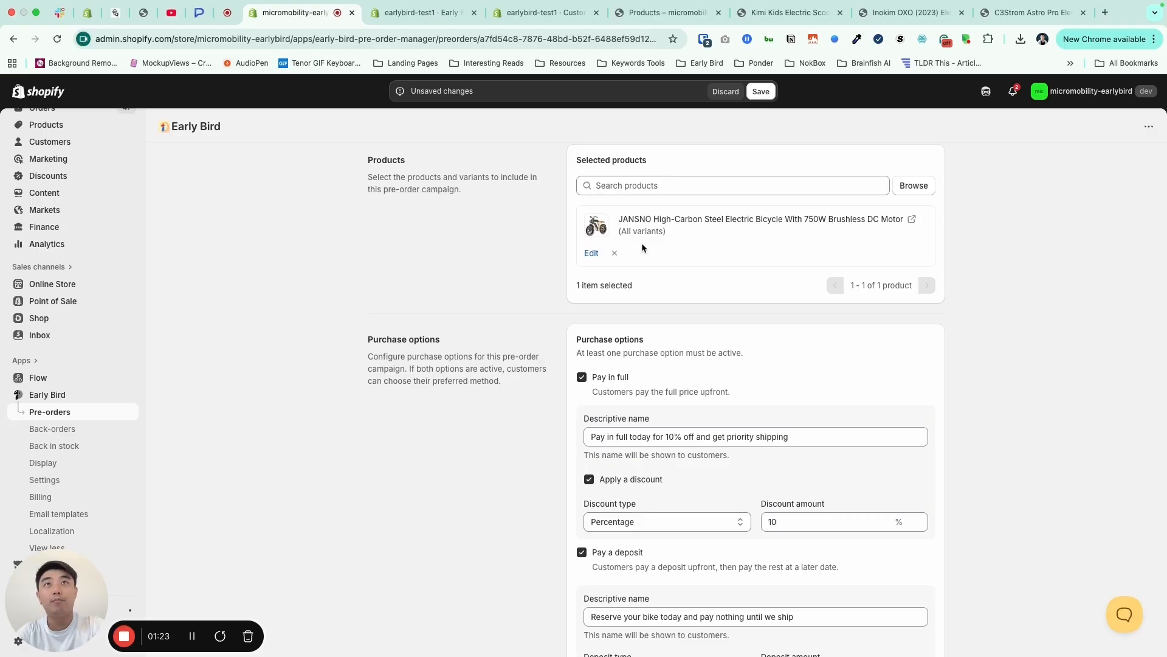
{"action": "scroll", "coordinate": [482, 368], "scroll_direction": "down", "scroll_amount": 3}
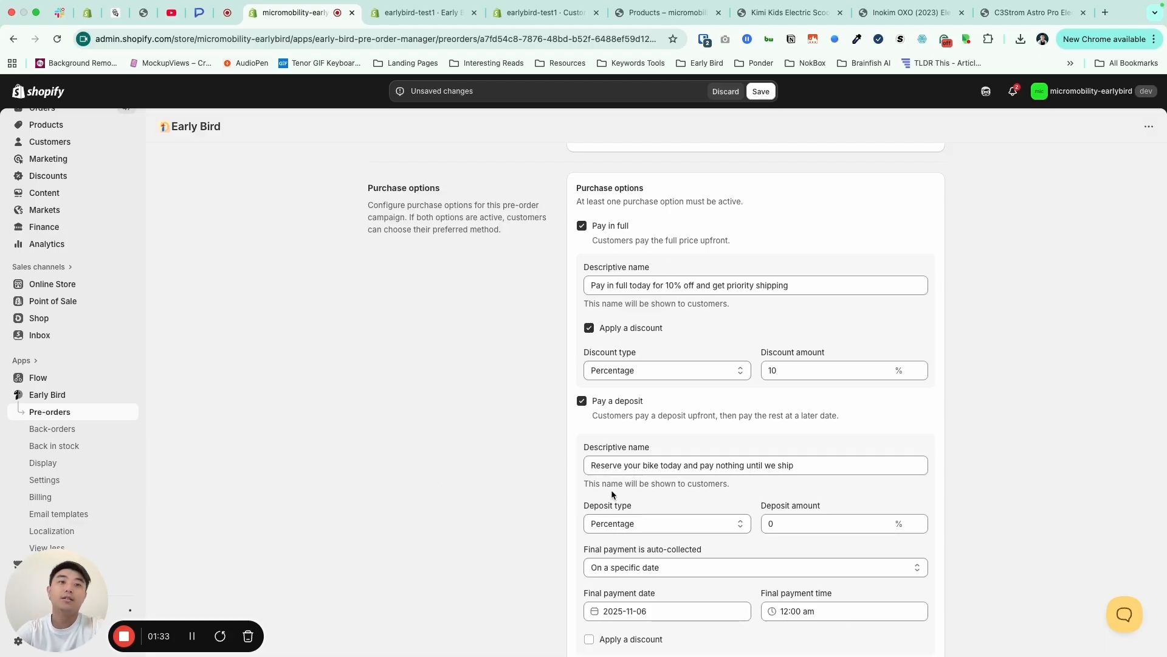
{"action": "scroll", "coordinate": [605, 371], "scroll_direction": "down", "scroll_amount": 1}
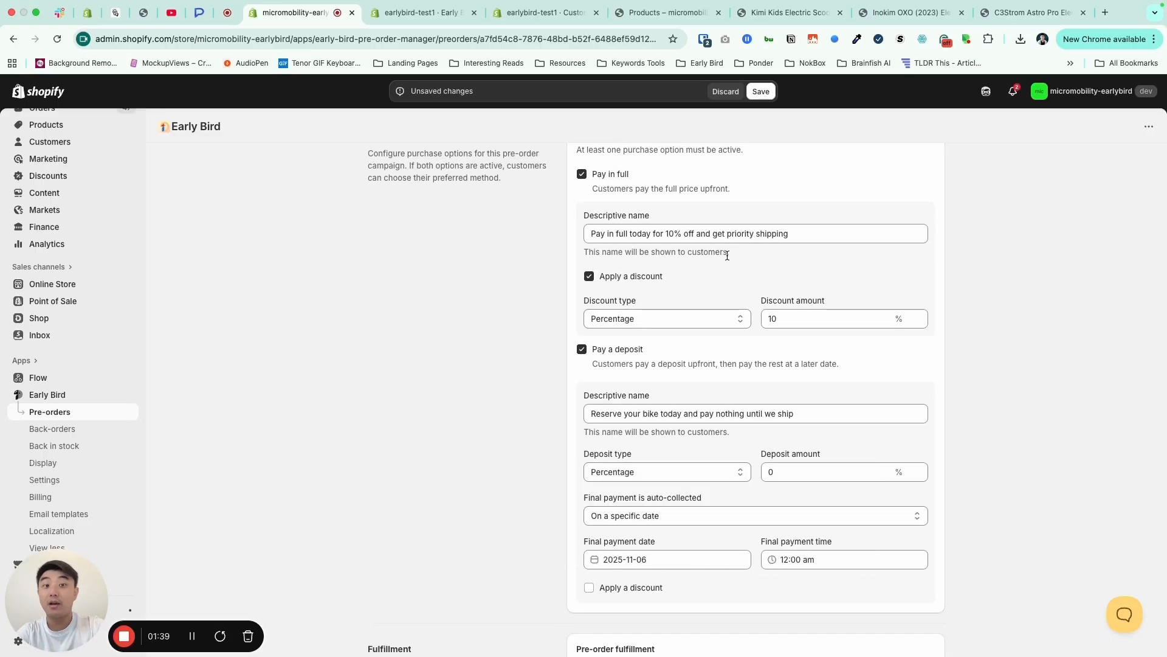
{"action": "left_click", "coordinate": [681, 471]}
{"action": "left_click", "coordinate": [669, 483]}
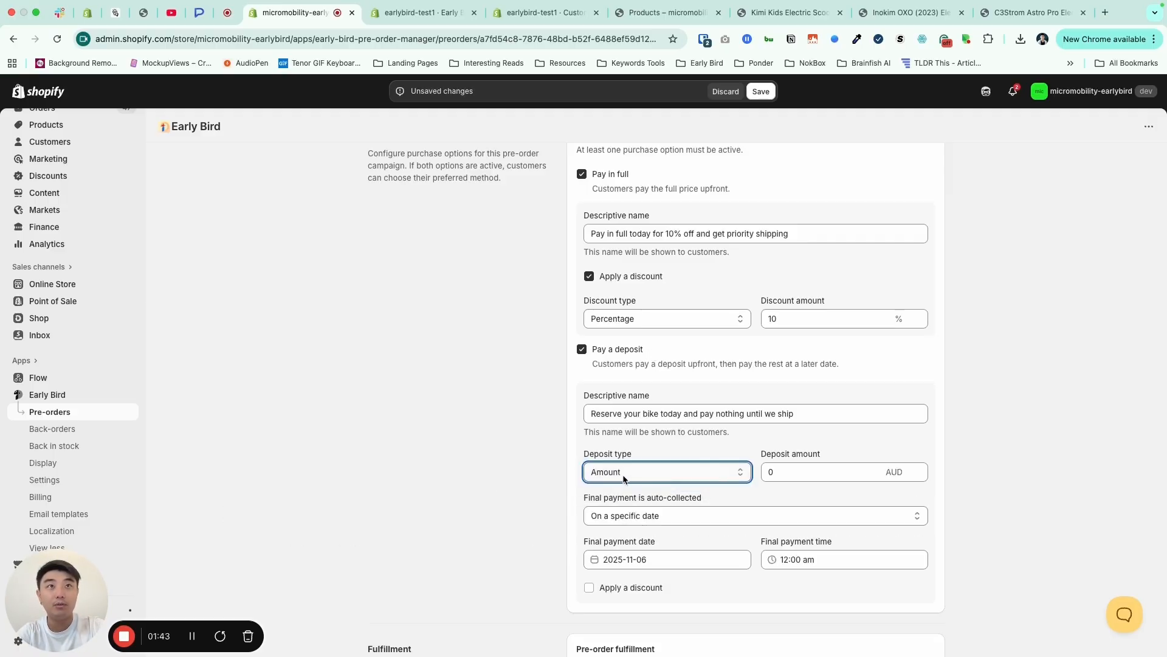
{"action": "left_click", "coordinate": [808, 471]}
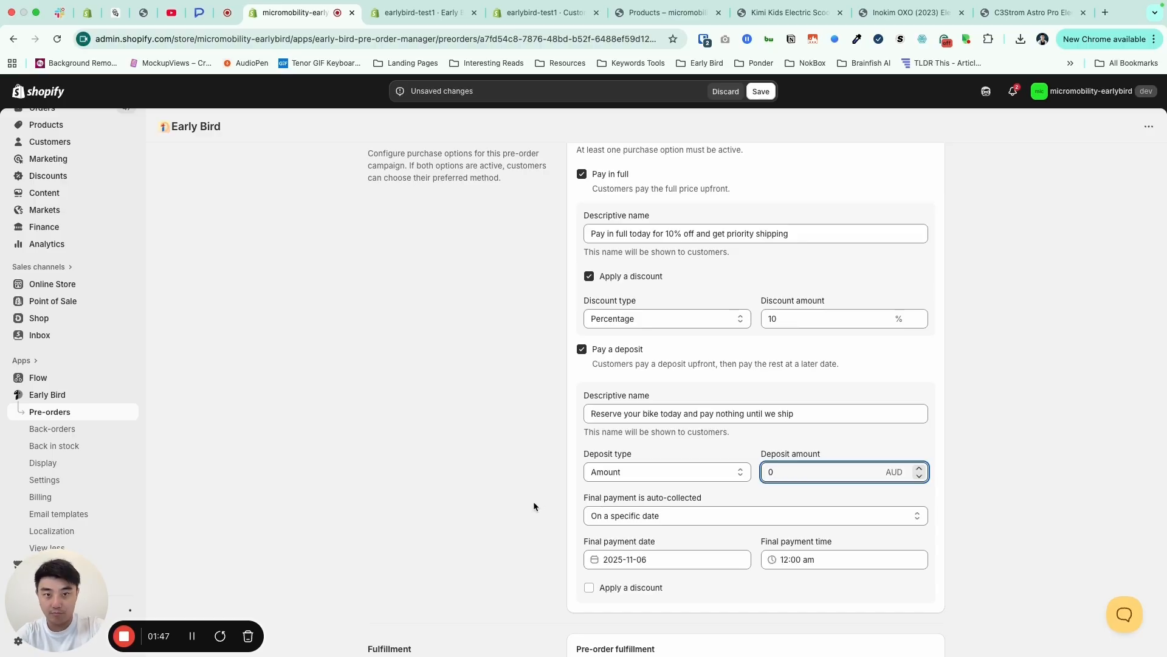
- Set the campaign's pre-order fulfillment date to 2025-11-15
{"action": "scroll", "coordinate": [476, 516], "scroll_direction": "down", "scroll_amount": 1}
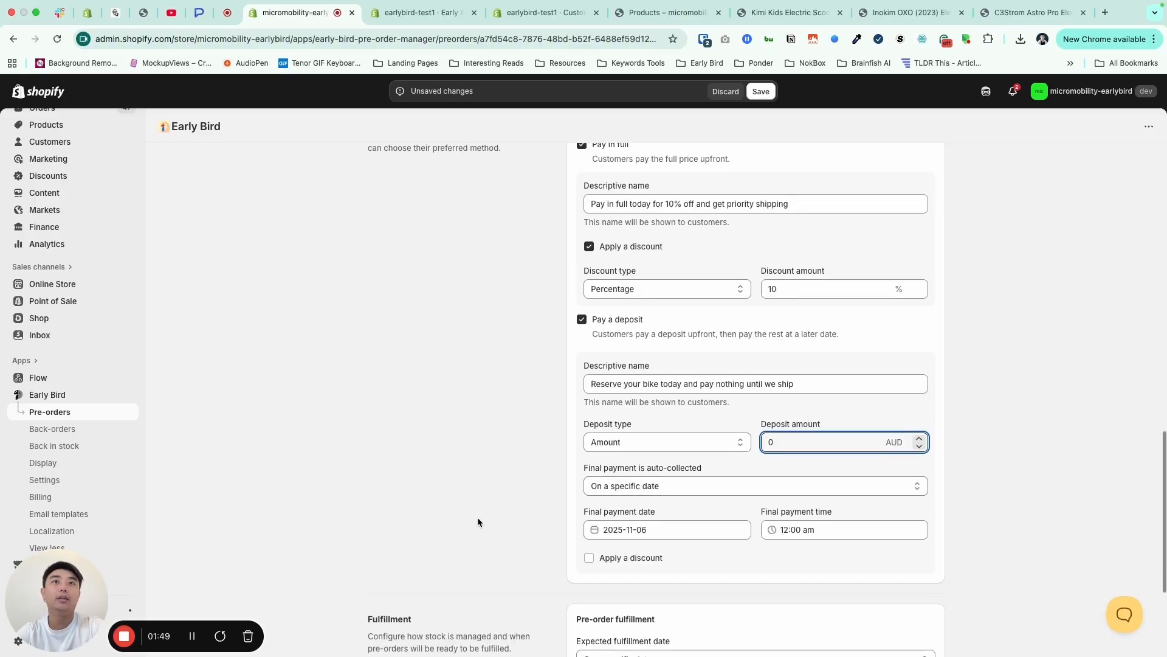
{"action": "scroll", "coordinate": [478, 521], "scroll_direction": "down", "scroll_amount": 2}
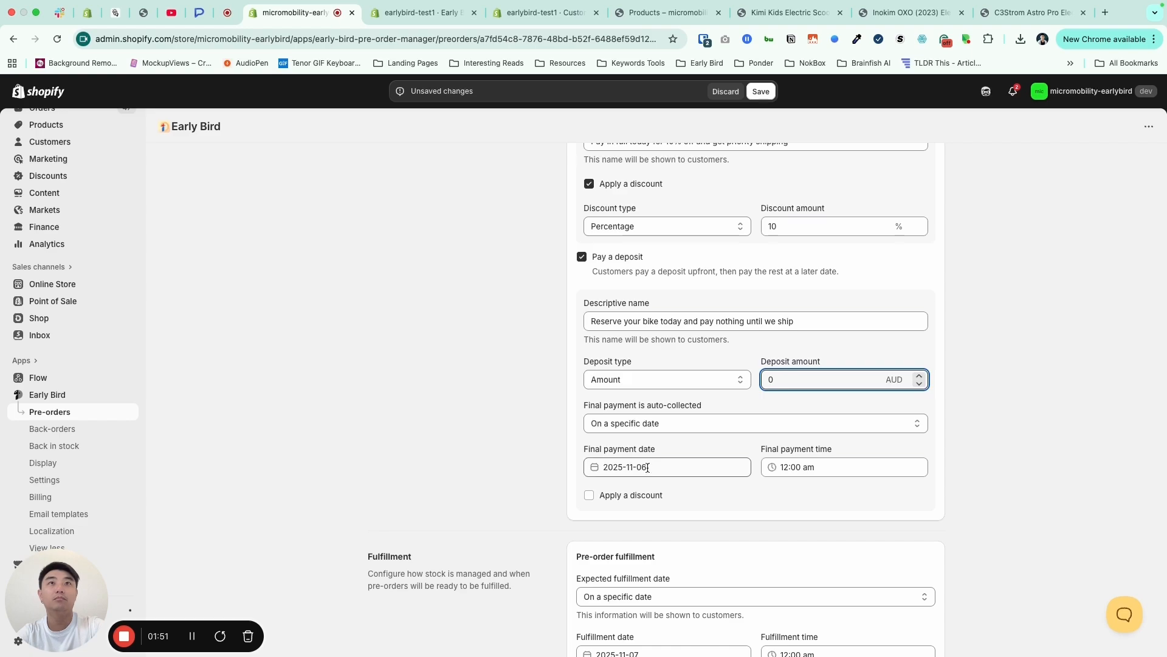
{"action": "scroll", "coordinate": [509, 444], "scroll_direction": "down", "scroll_amount": 3}
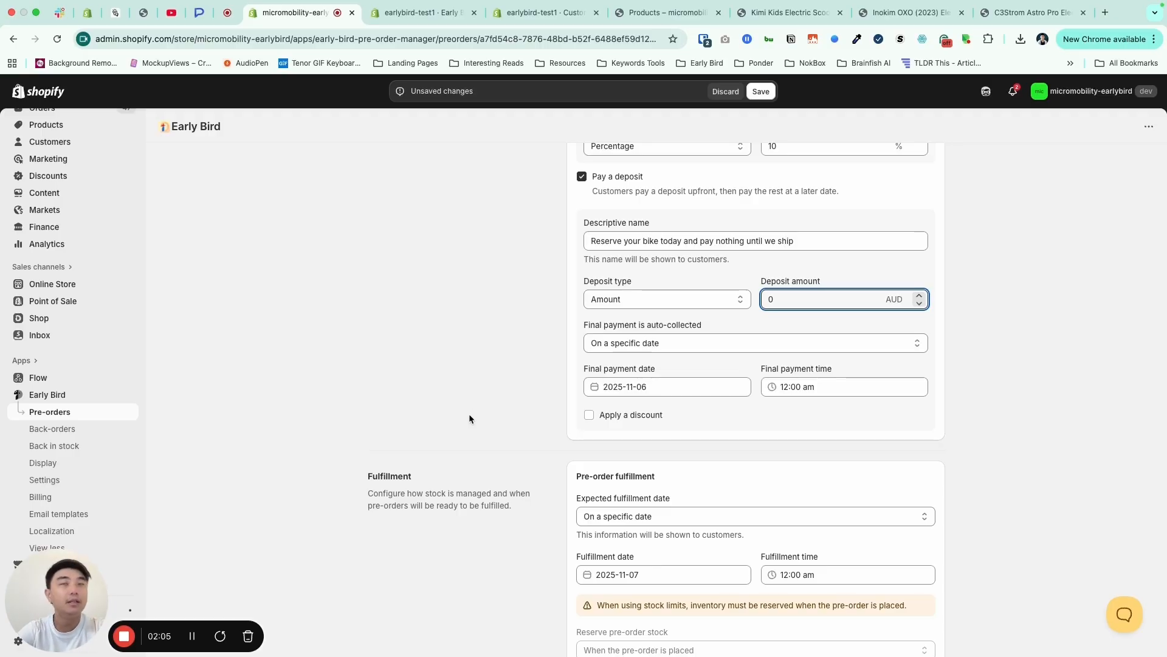
{"action": "scroll", "coordinate": [490, 394], "scroll_direction": "down", "scroll_amount": 2}
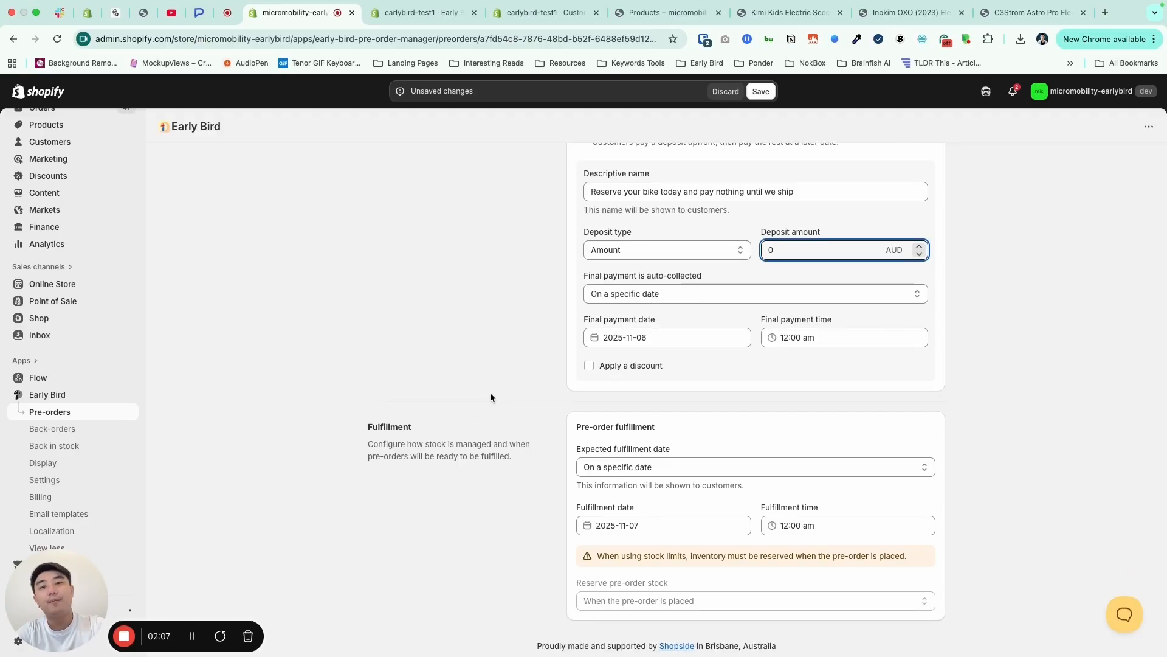
{"action": "left_click", "coordinate": [632, 524]}
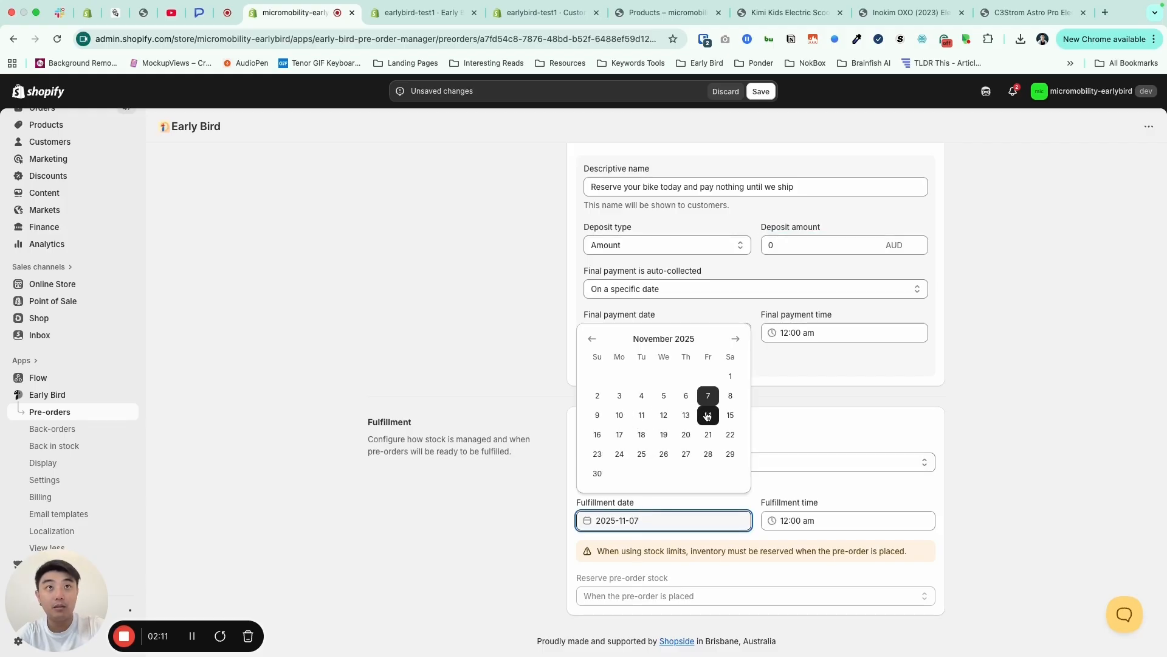
{"action": "left_click", "coordinate": [730, 415]}
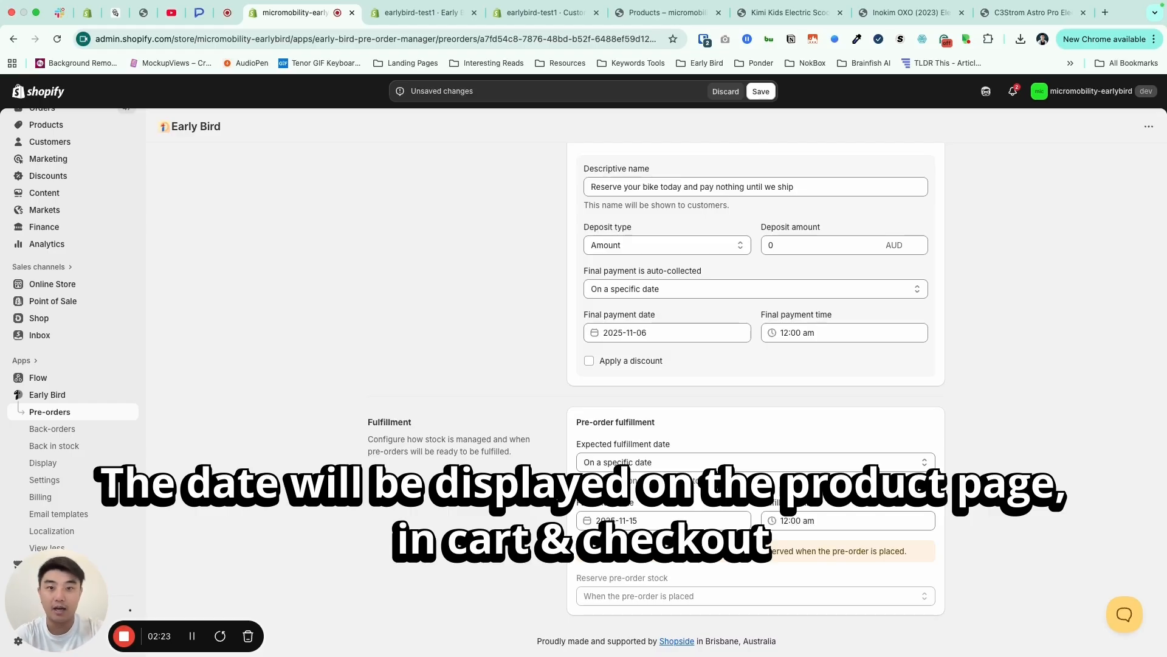
- Save the changes to the Q4 2025 JANSNO Electric Bike campaign and schedule it
{"action": "scroll", "coordinate": [589, 348], "scroll_direction": "up", "scroll_amount": 15}
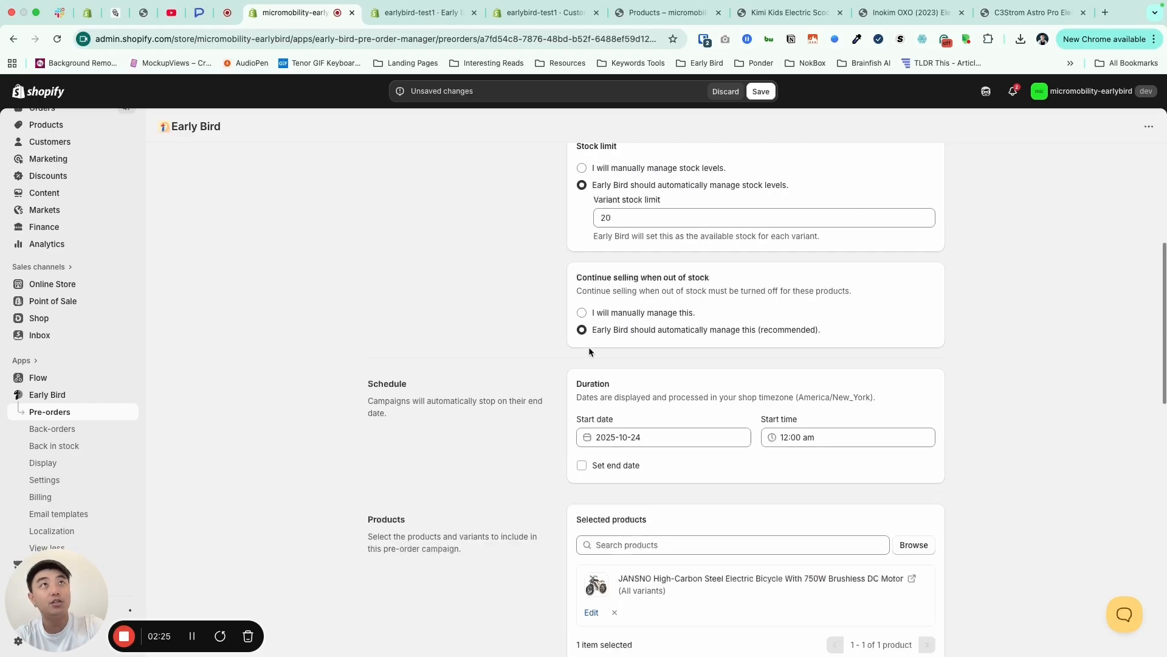
{"action": "left_click", "coordinate": [761, 93]}
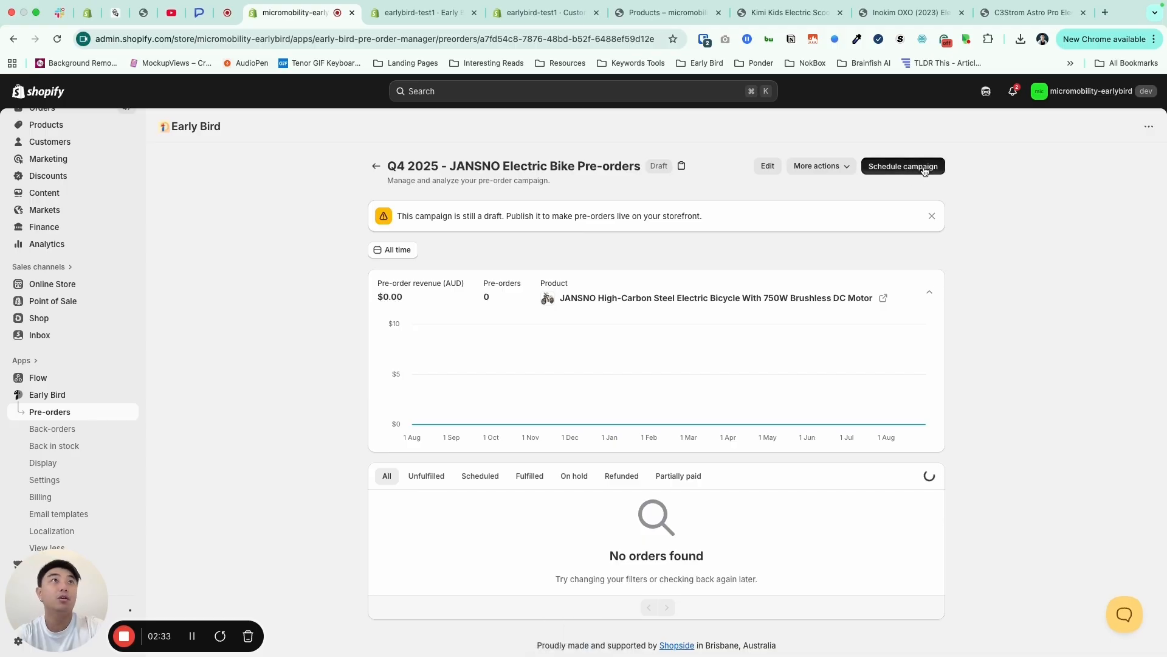
{"action": "left_click", "coordinate": [927, 165]}
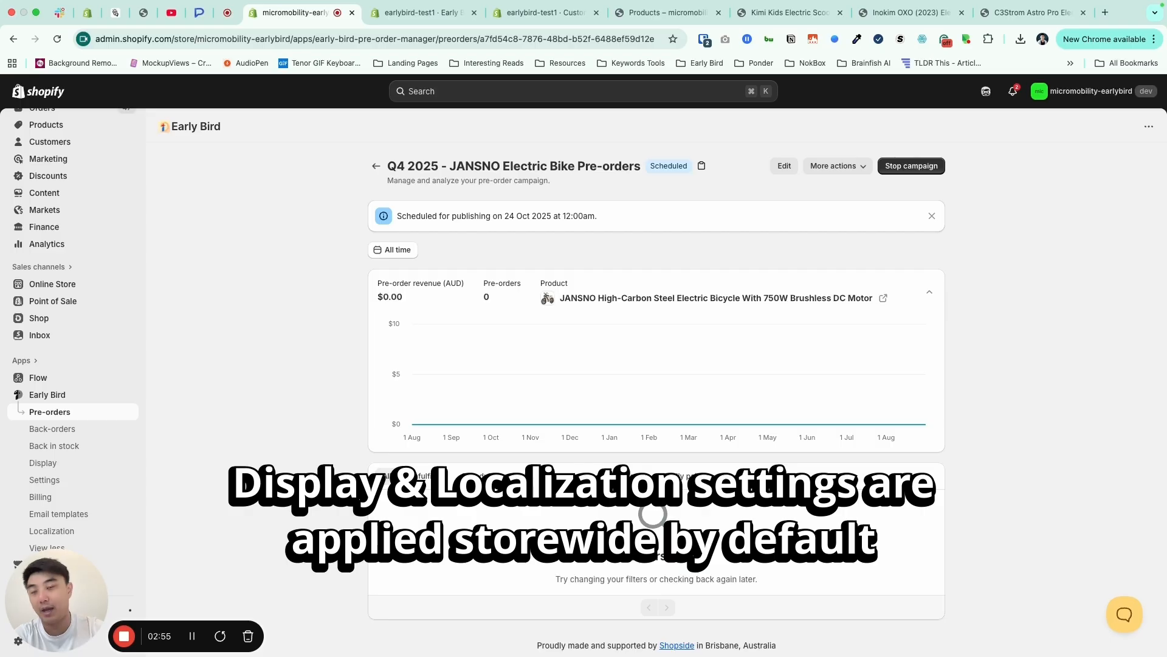
{"action": "left_click", "coordinate": [837, 166]}
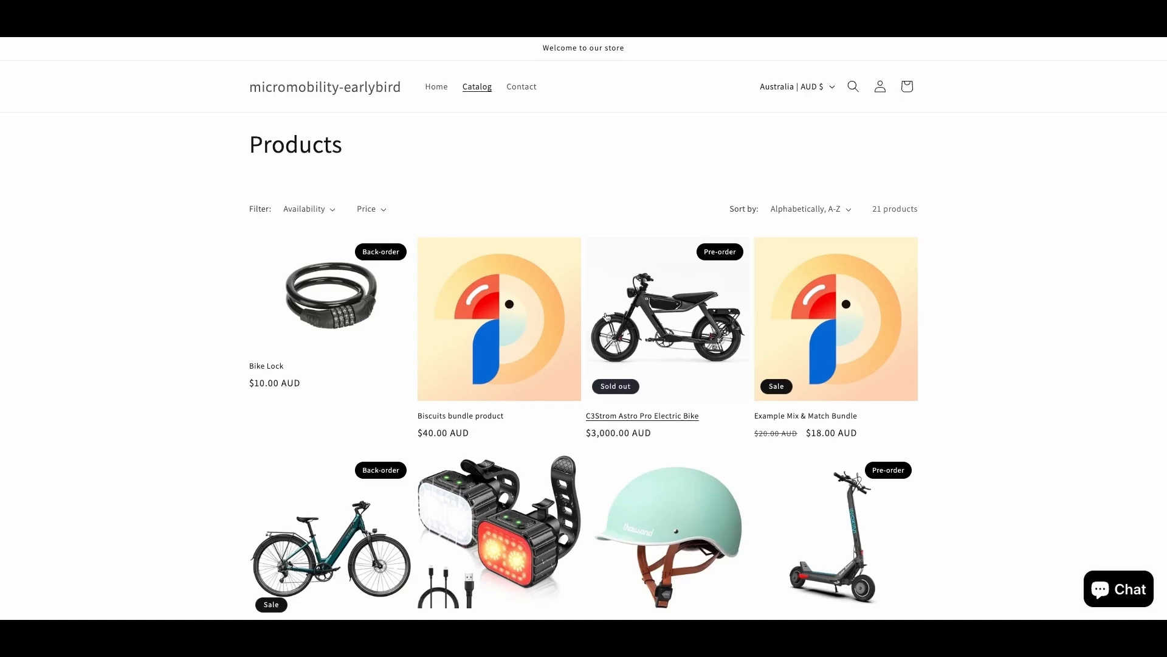
- Open the JANSNO electric bicycle from the storefront catalog and examine its pre-order message, Coming soon button and back-in-stock signup option
{"action": "scroll", "coordinate": [607, 317], "scroll_direction": "down", "scroll_amount": 6}
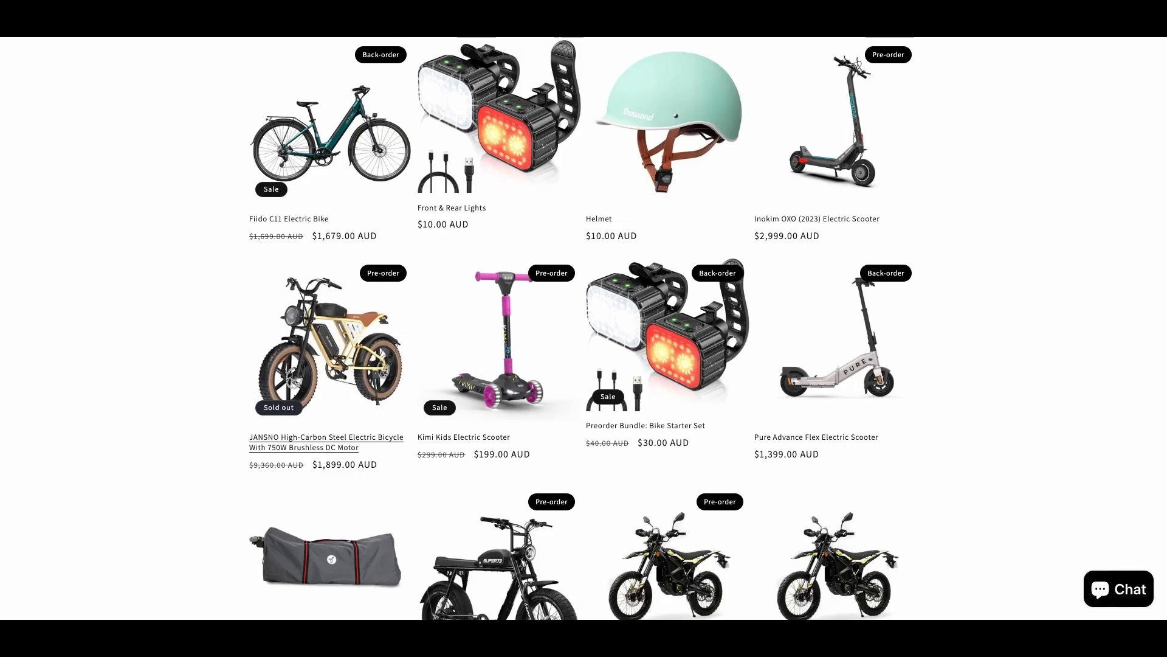
{"action": "left_click", "coordinate": [331, 358]}
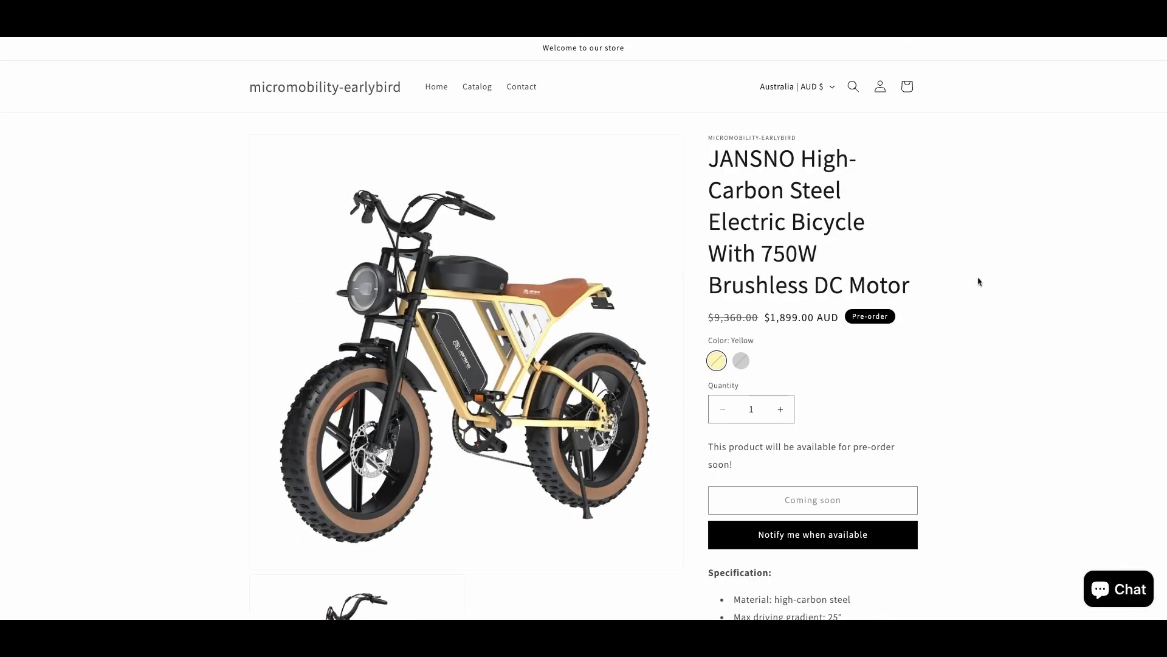
{"action": "scroll", "coordinate": [981, 282], "scroll_direction": "down", "scroll_amount": 1}
{"action": "scroll", "coordinate": [981, 282], "scroll_direction": "down", "scroll_amount": 1}
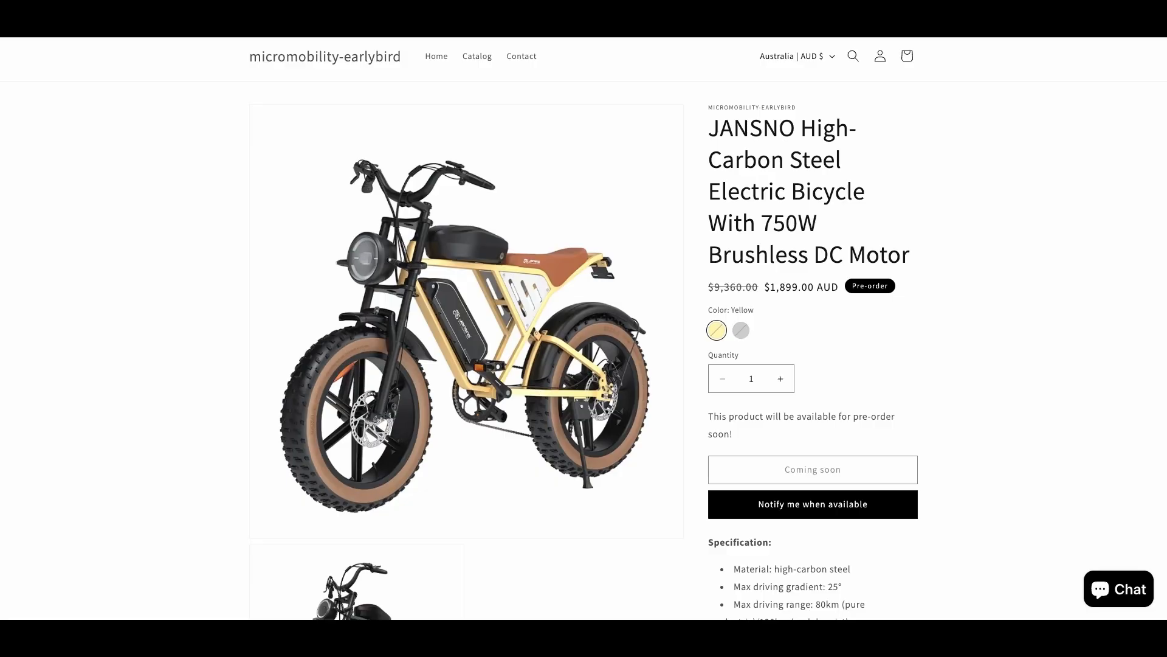
{"action": "scroll", "coordinate": [982, 282], "scroll_direction": "down", "scroll_amount": 2}
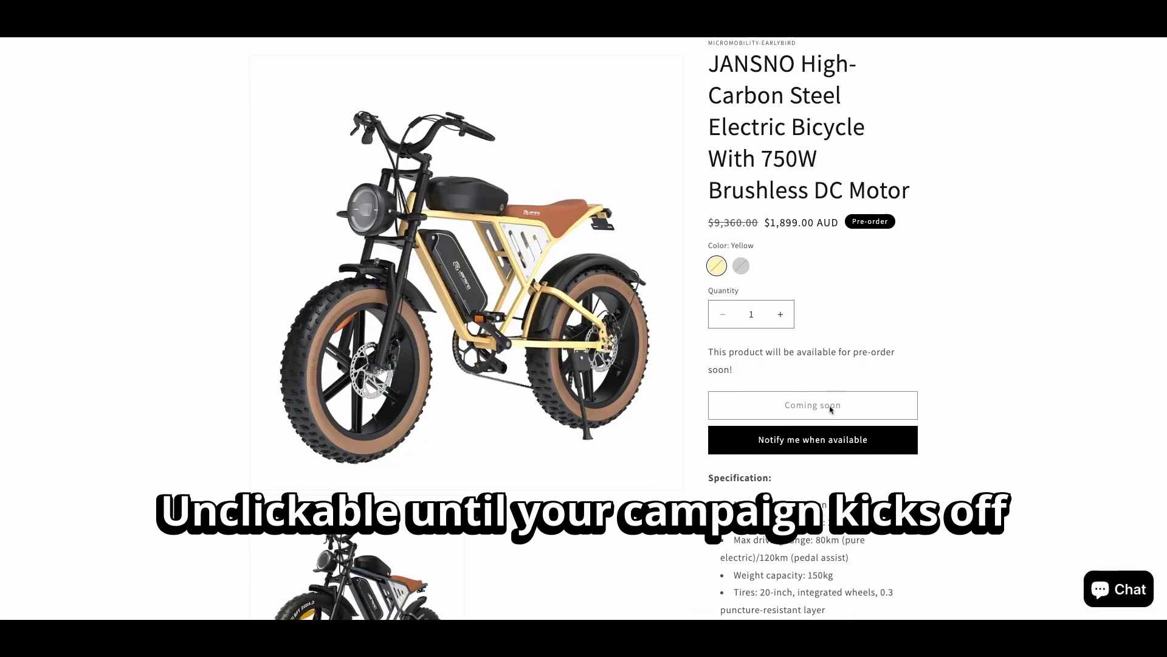
{"action": "scroll", "coordinate": [838, 340], "scroll_direction": "down", "scroll_amount": 3}
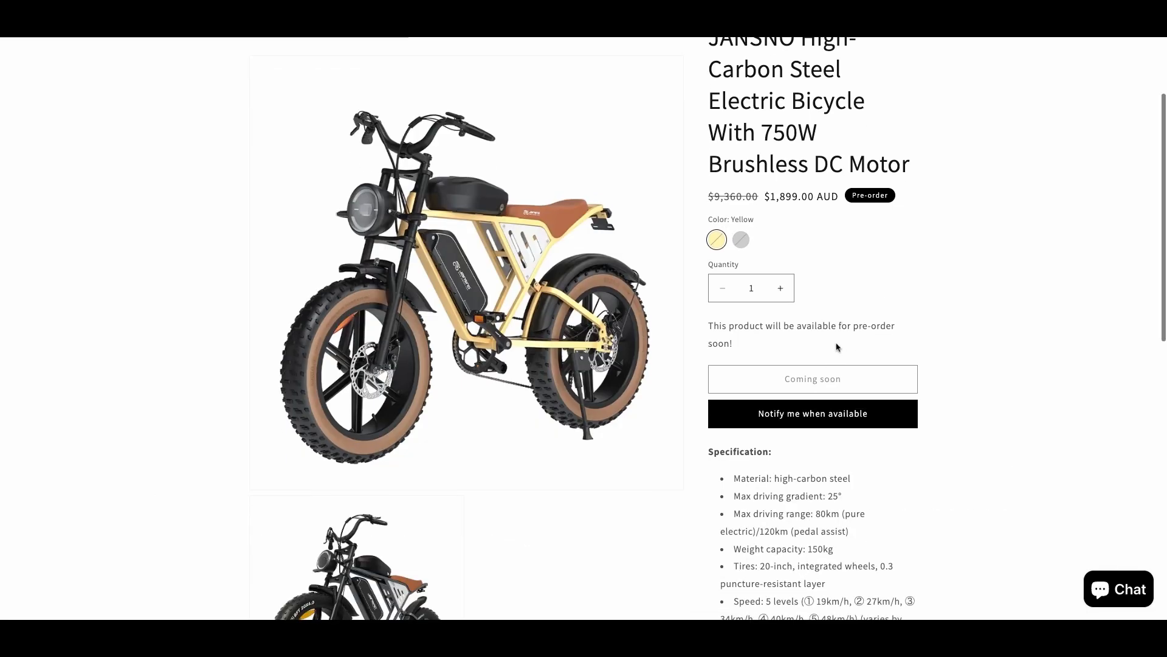
{"action": "triple_click", "coordinate": [708, 269]}
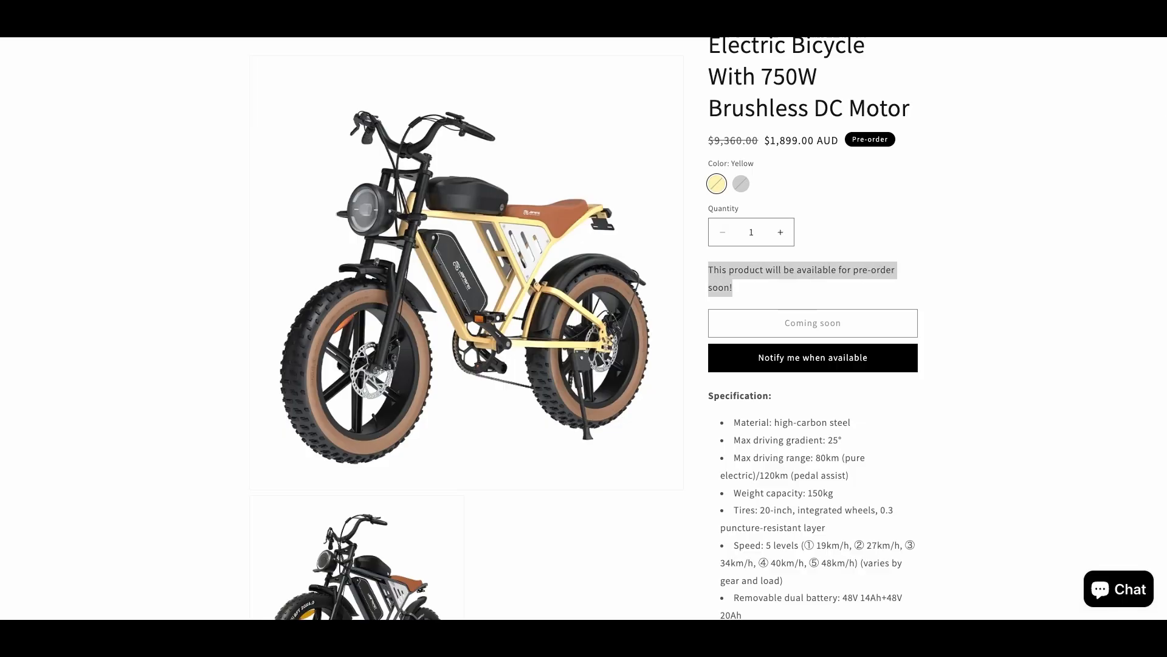
{"action": "scroll", "coordinate": [525, 345], "scroll_direction": "up", "scroll_amount": 2}
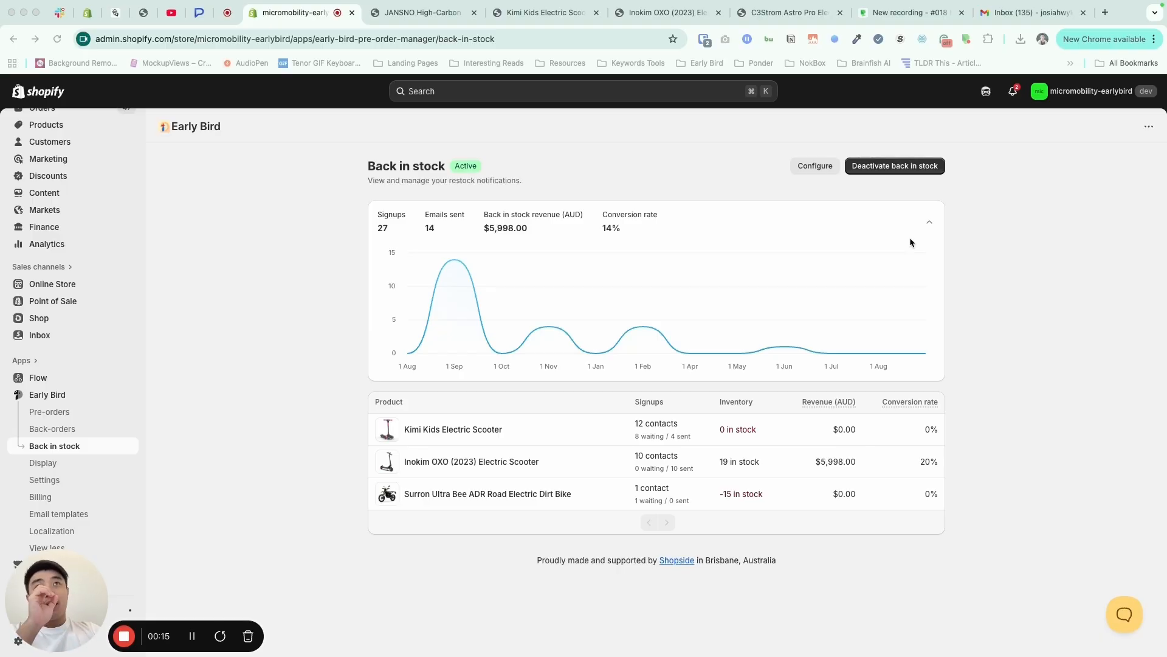
- Open the Back in stock configuration and examine its scope, included products, restock notifications and smart sending settings
{"action": "left_click", "coordinate": [811, 166]}
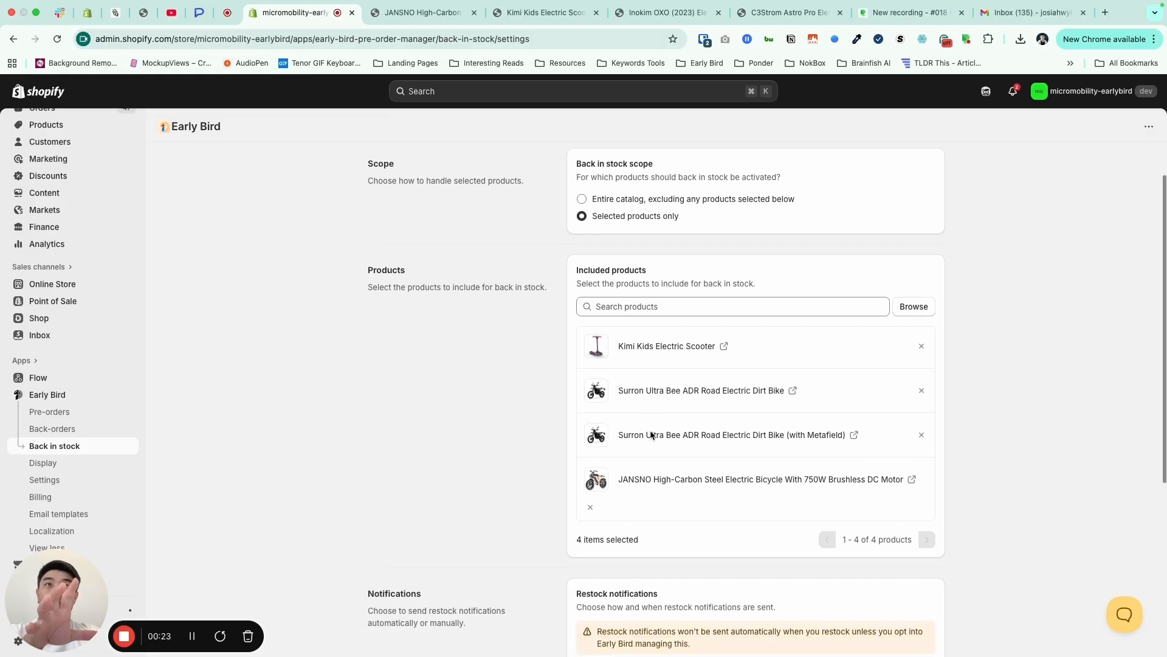
{"action": "scroll", "coordinate": [662, 491], "scroll_direction": "down", "scroll_amount": 5}
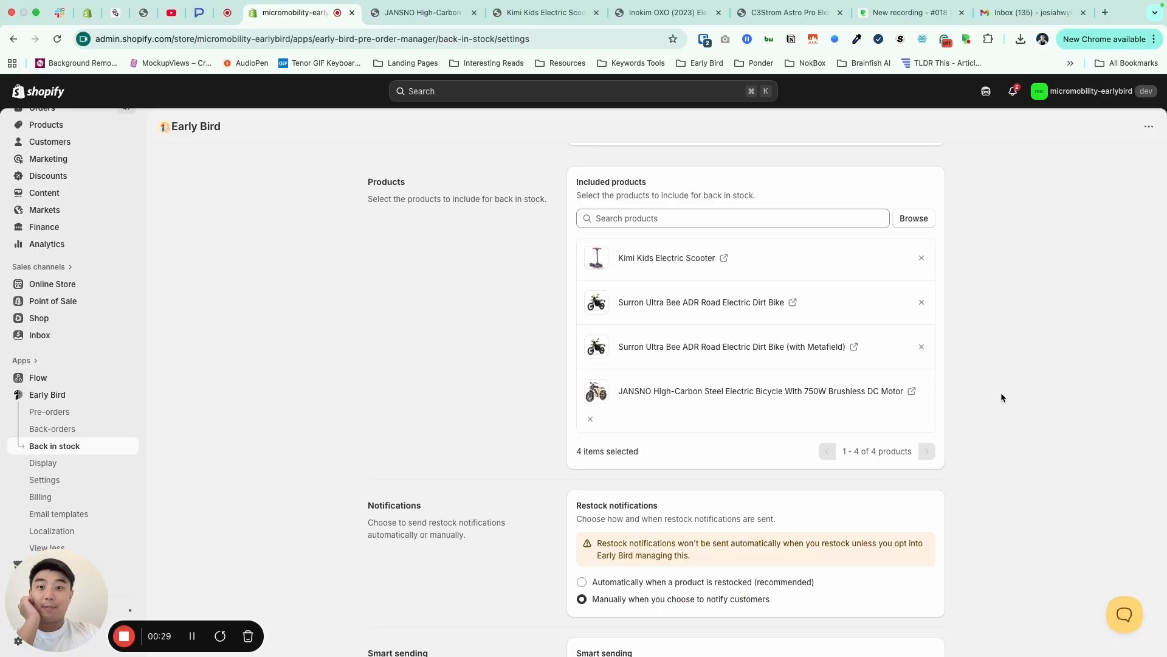
{"action": "scroll", "coordinate": [1001, 396], "scroll_direction": "down", "scroll_amount": 2}
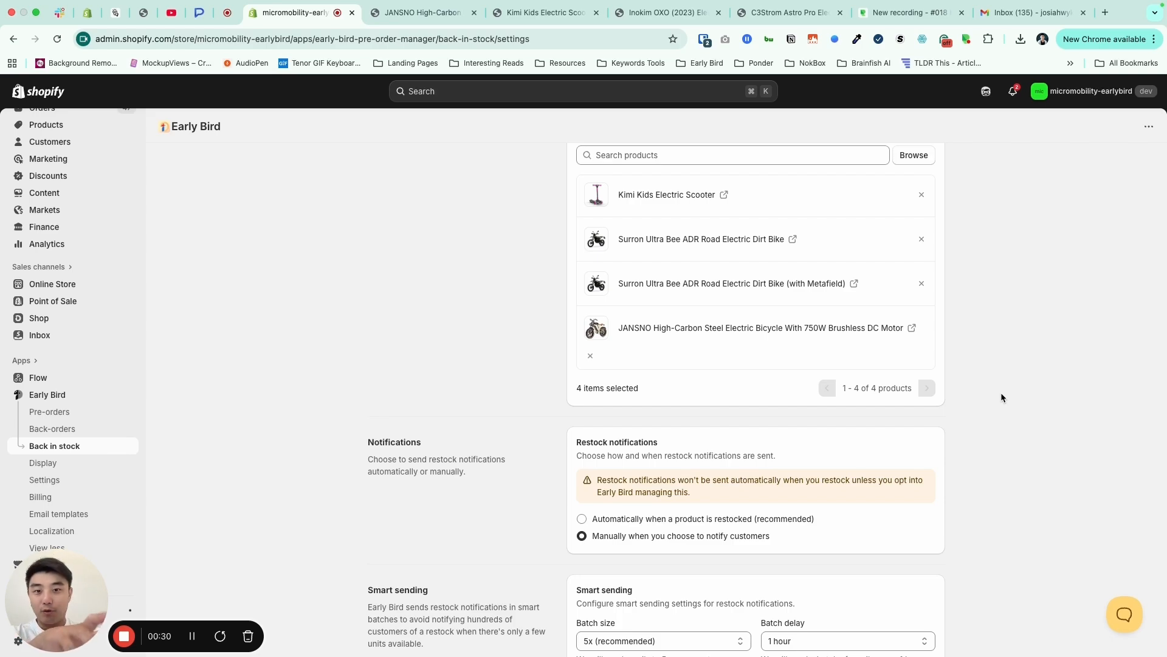
{"action": "scroll", "coordinate": [1001, 392], "scroll_direction": "down", "scroll_amount": 3}
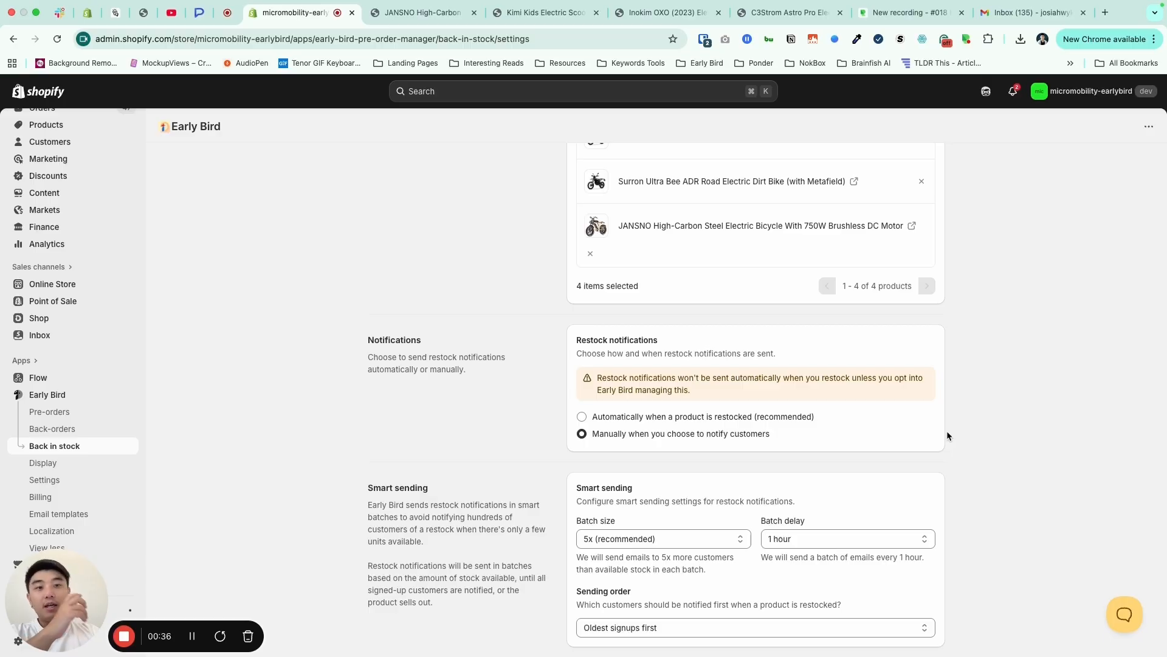
{"action": "scroll", "coordinate": [947, 436], "scroll_direction": "down", "scroll_amount": 1}
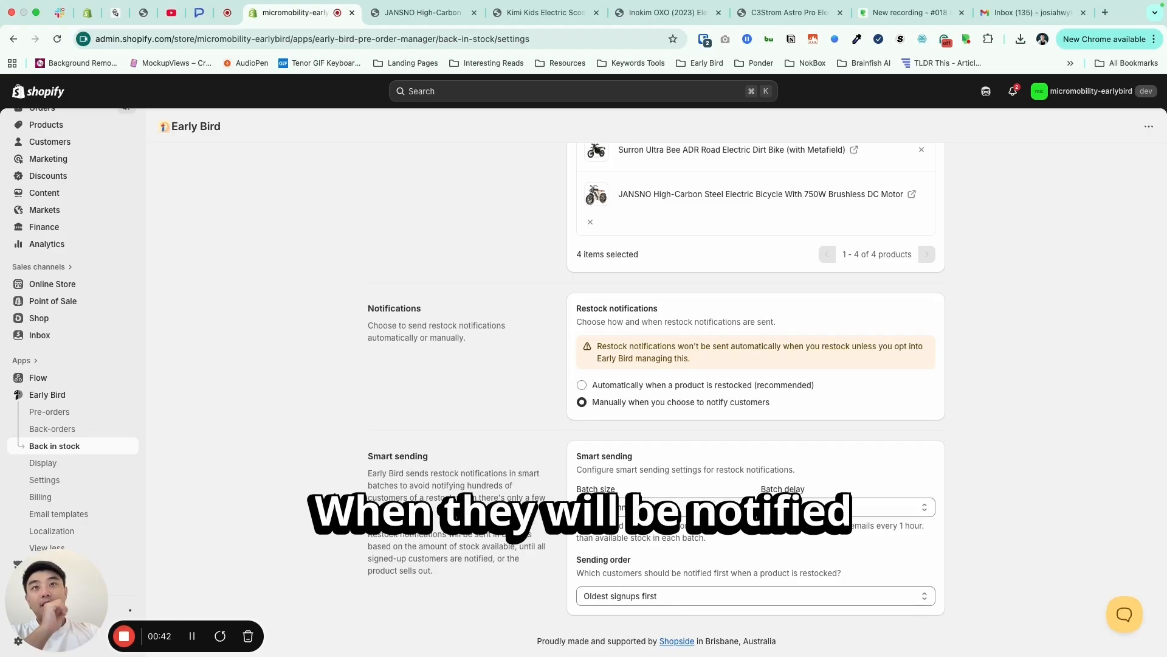
- Examine the batch size, batch delay and sending order options for restock notifications
{"action": "left_click", "coordinate": [680, 507]}
{"action": "left_click", "coordinate": [680, 507]}
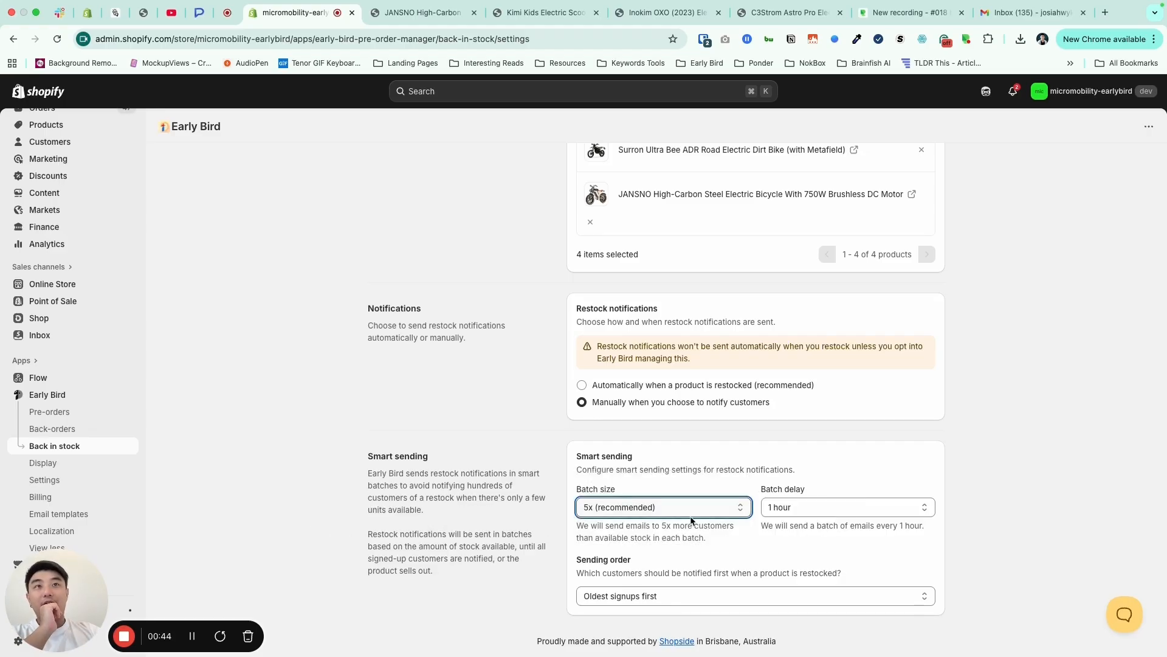
{"action": "left_click", "coordinate": [862, 511]}
{"action": "left_click", "coordinate": [862, 511]}
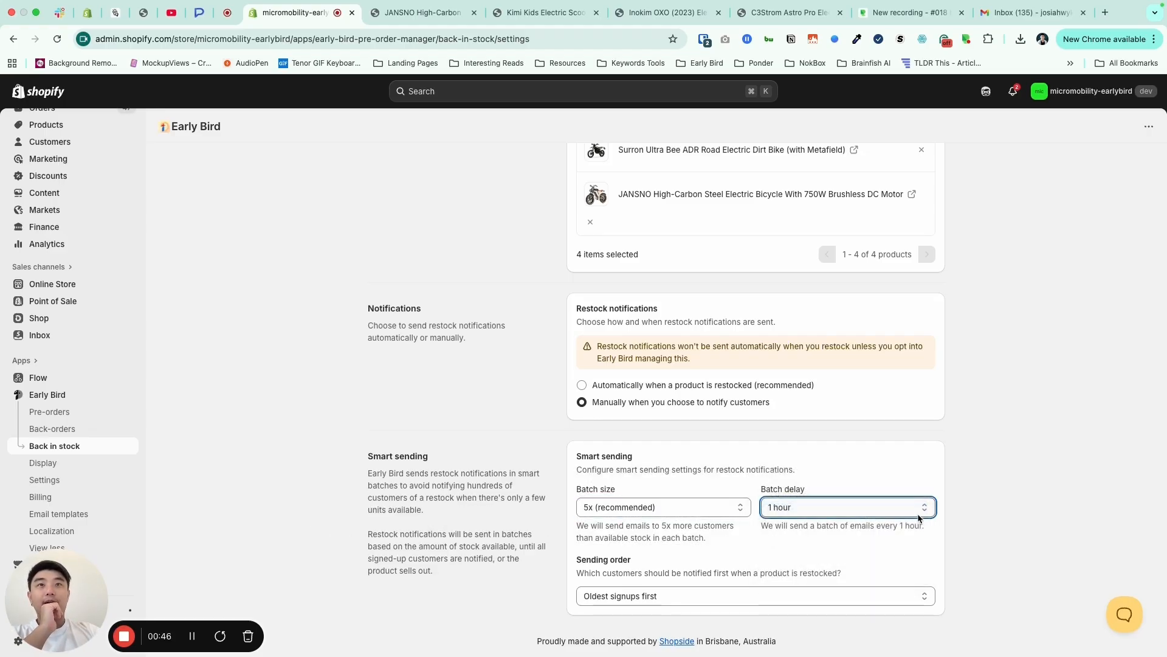
{"action": "left_click", "coordinate": [762, 598]}
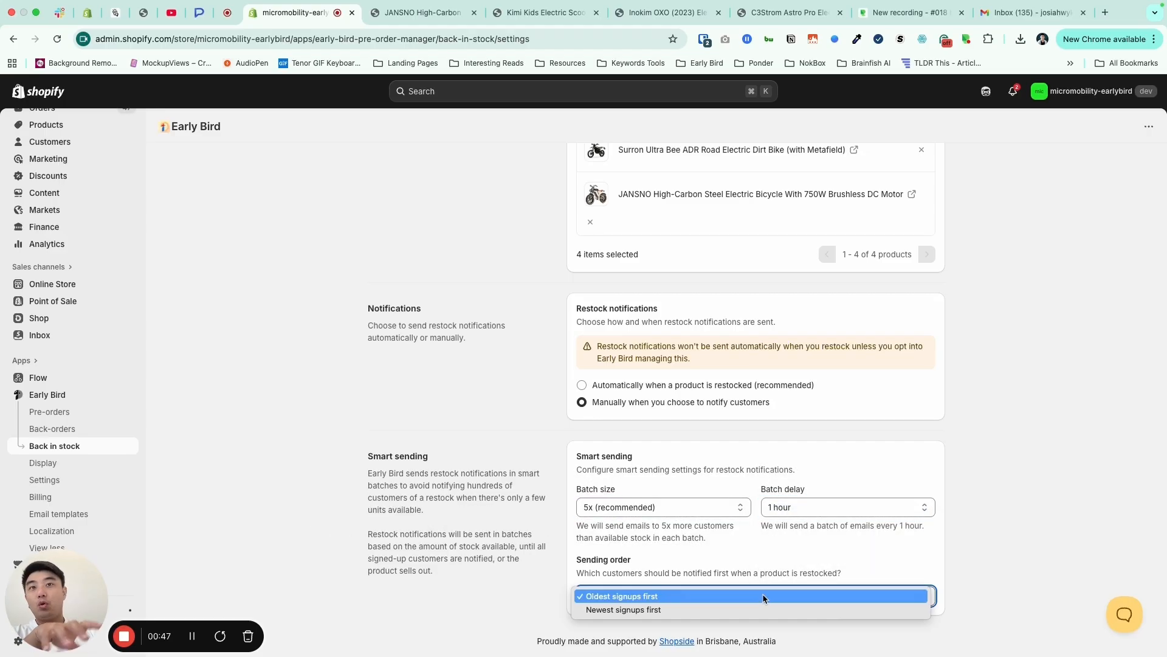
{"action": "left_click", "coordinate": [716, 566]}
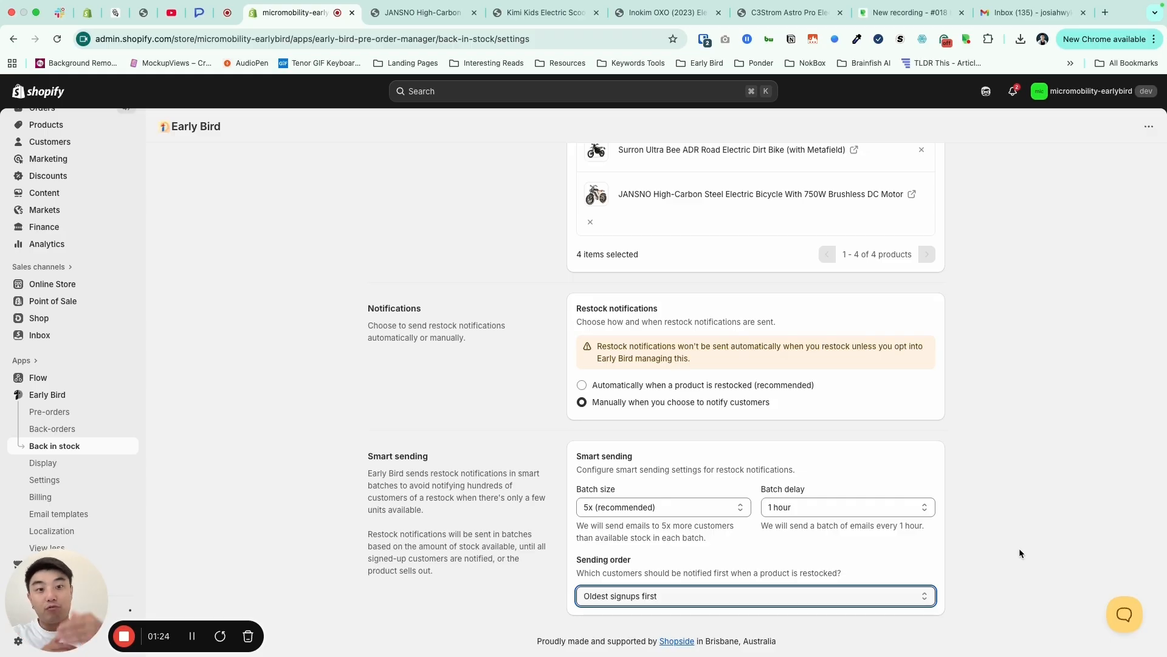
{"action": "scroll", "coordinate": [994, 469], "scroll_direction": "up", "scroll_amount": 1}
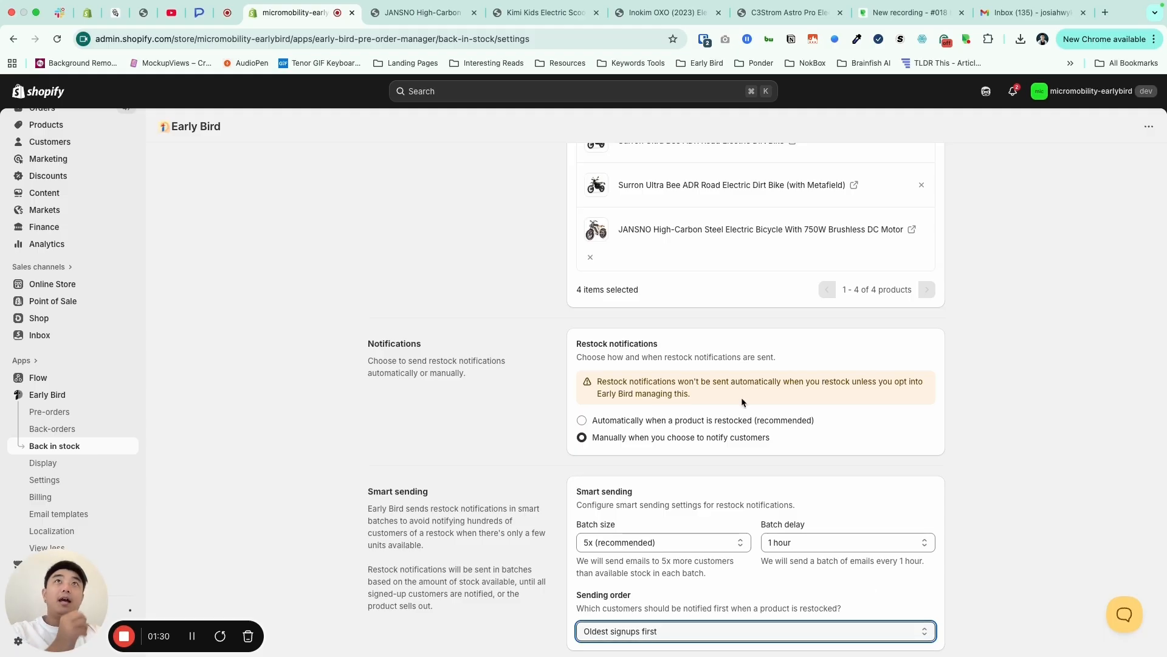
- Open the JANSNO bicycle's storefront back-in-stock signup form and examine its variant choices and marketing consent option
{"action": "left_click", "coordinate": [414, 13]}
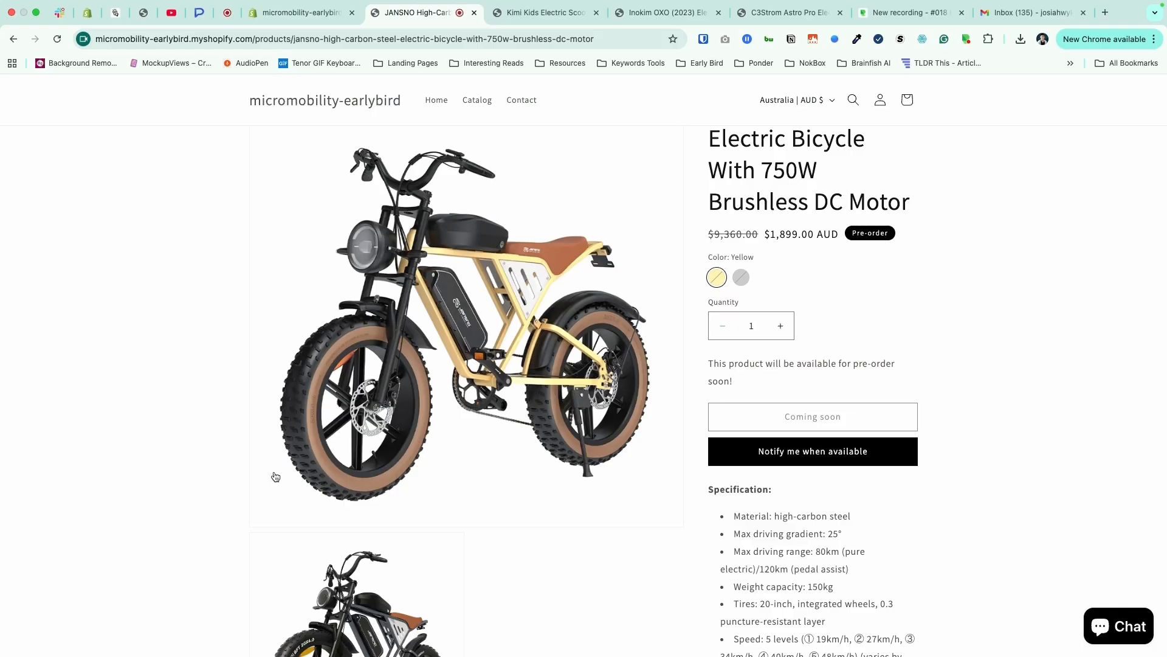
{"action": "scroll", "coordinate": [275, 425], "scroll_direction": "up", "scroll_amount": 2}
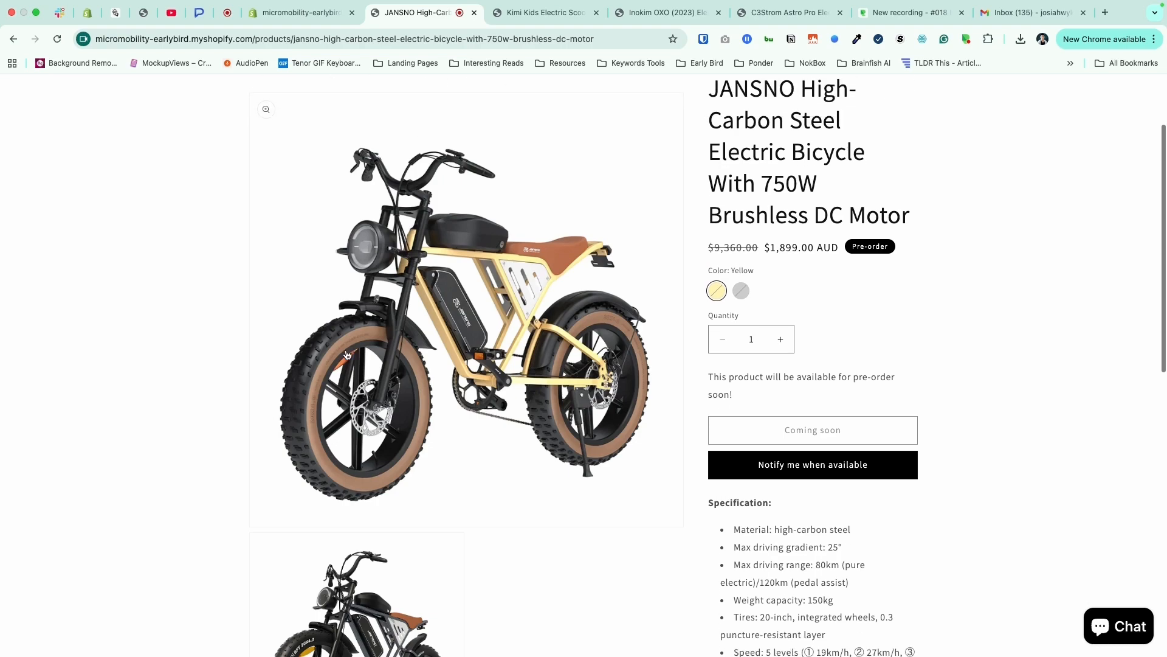
{"action": "left_click", "coordinate": [812, 473]}
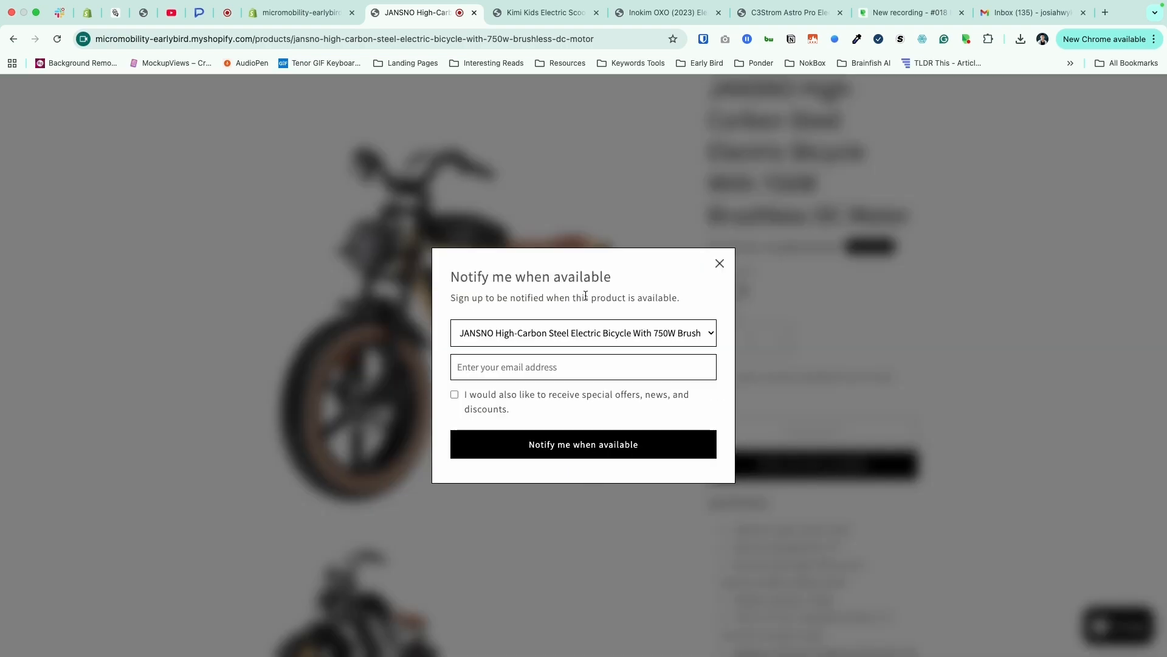
{"action": "left_click", "coordinate": [633, 336]}
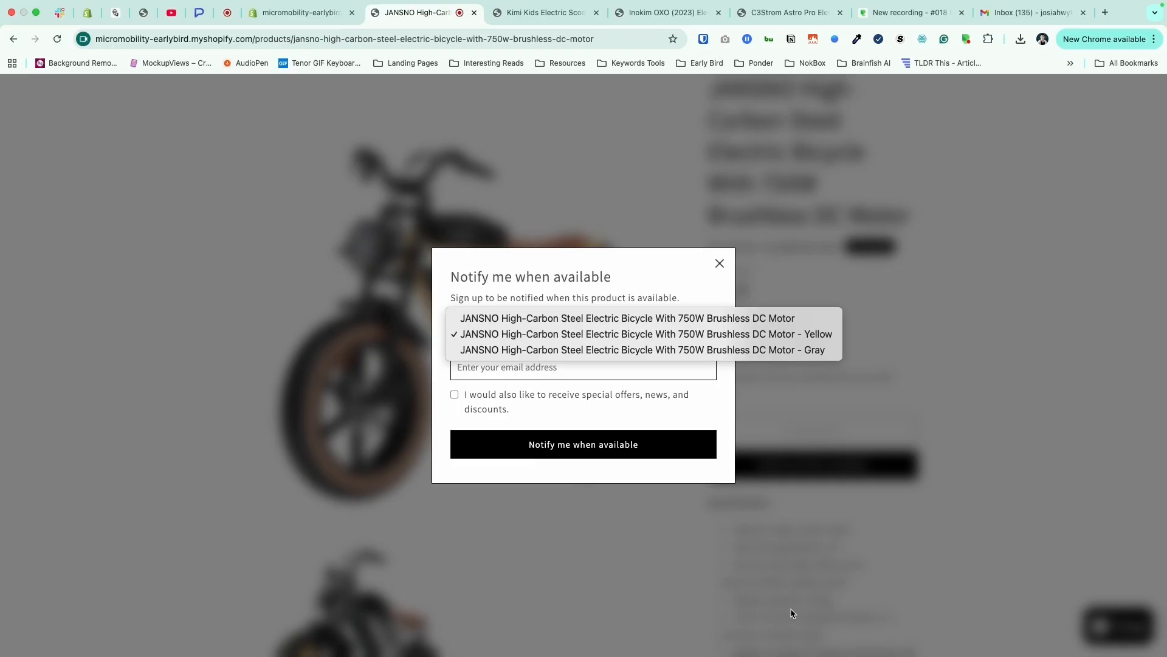
{"action": "left_click", "coordinate": [626, 318]}
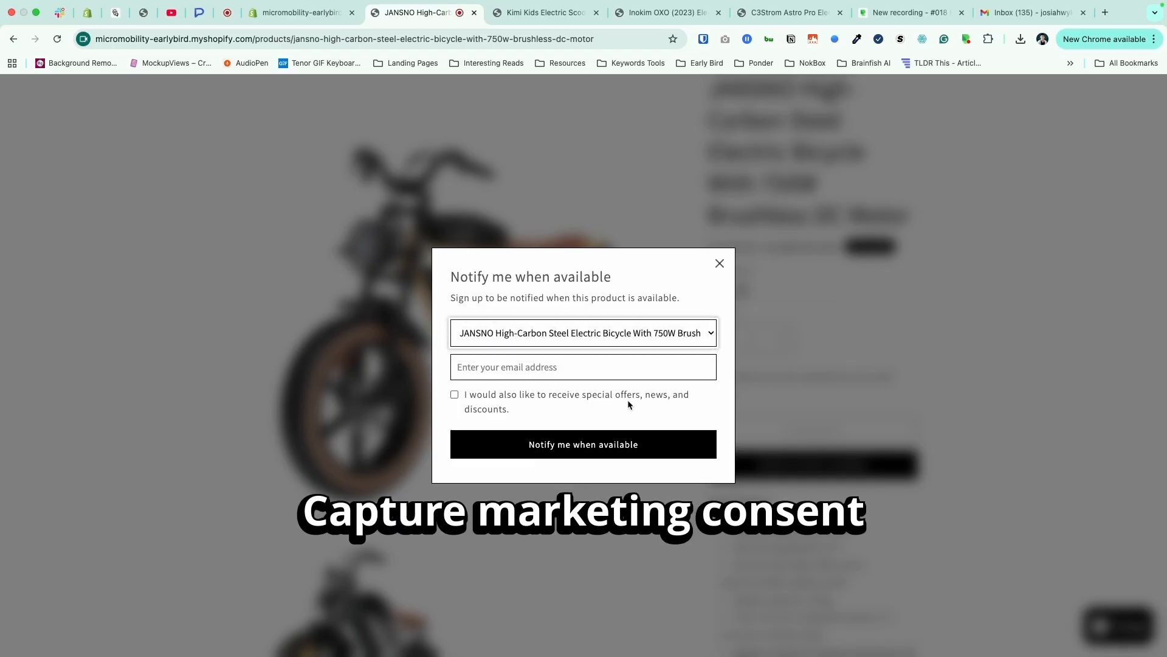
{"action": "left_click", "coordinate": [455, 394]}
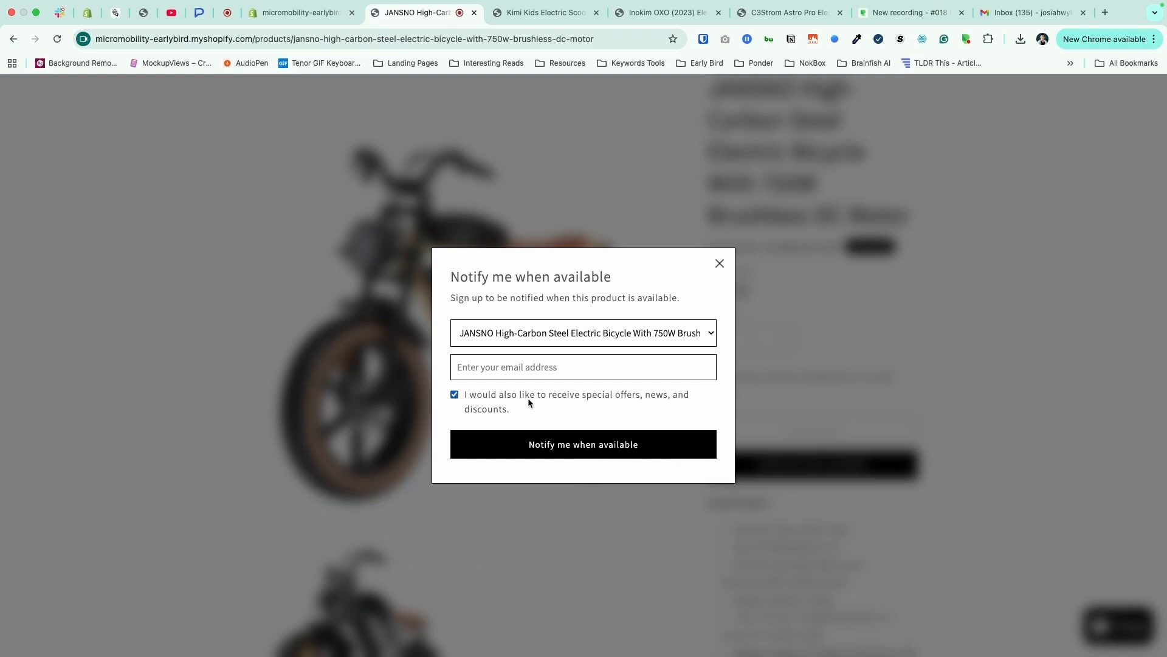
{"action": "left_click", "coordinate": [456, 397]}
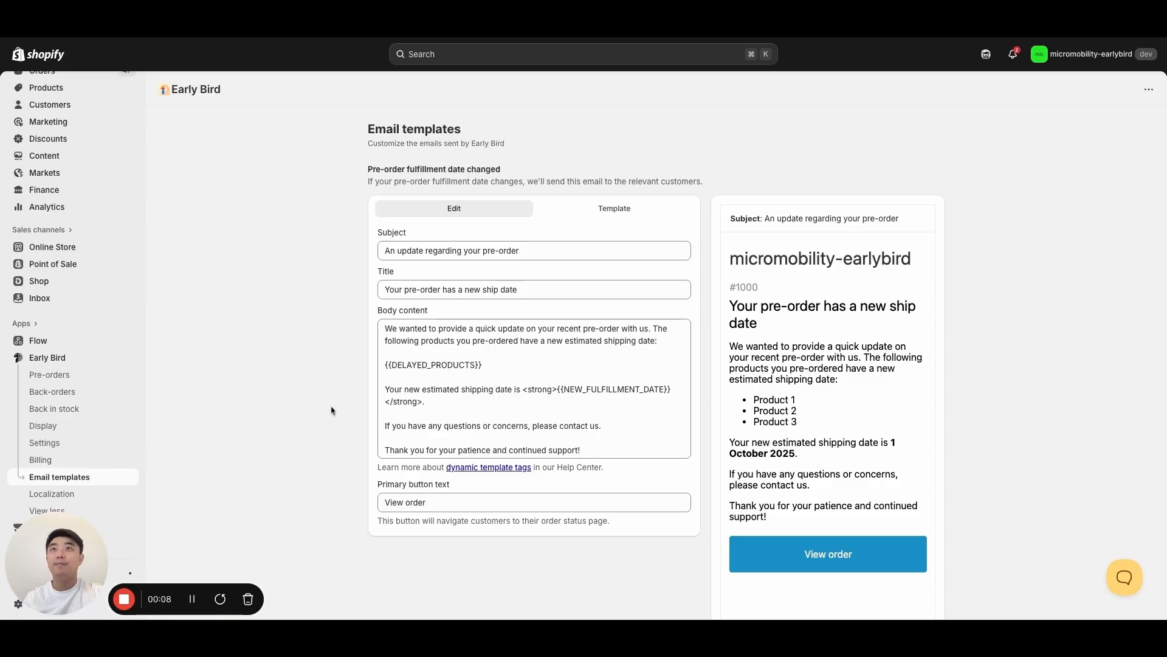
- Examine the email templates for pre-order fulfillment date changes and back-in-stock notifications
{"action": "scroll", "coordinate": [331, 413], "scroll_direction": "down", "scroll_amount": 10}
{"action": "scroll", "coordinate": [328, 416], "scroll_direction": "up", "scroll_amount": 10}
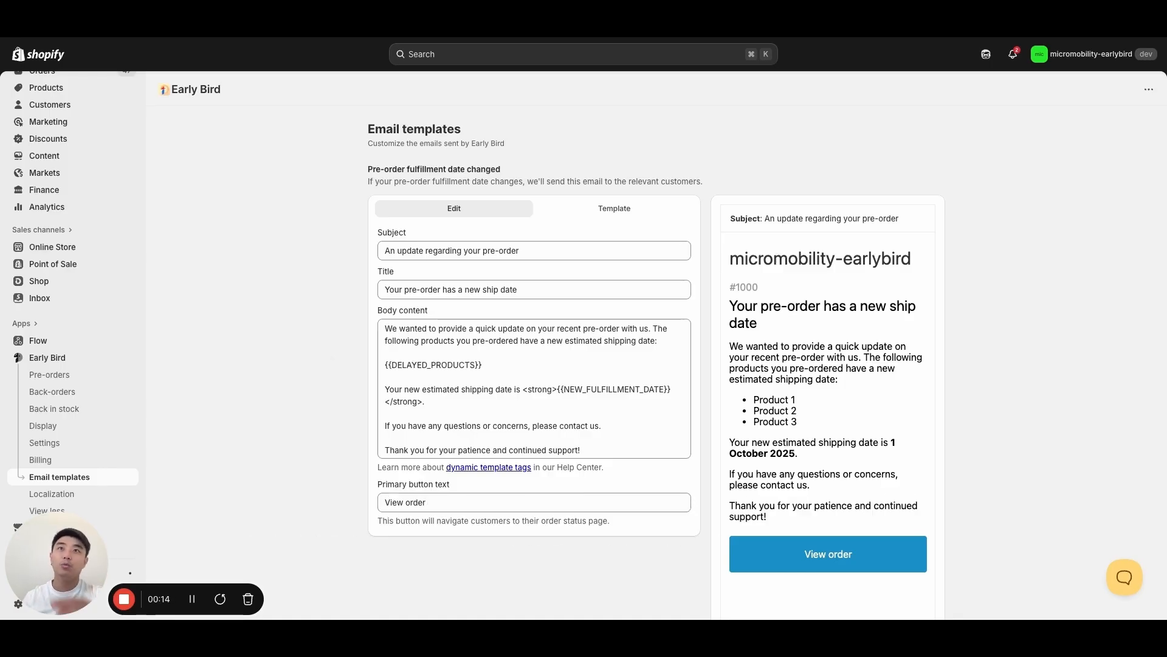
{"action": "scroll", "coordinate": [768, 362], "scroll_direction": "down", "scroll_amount": 8}
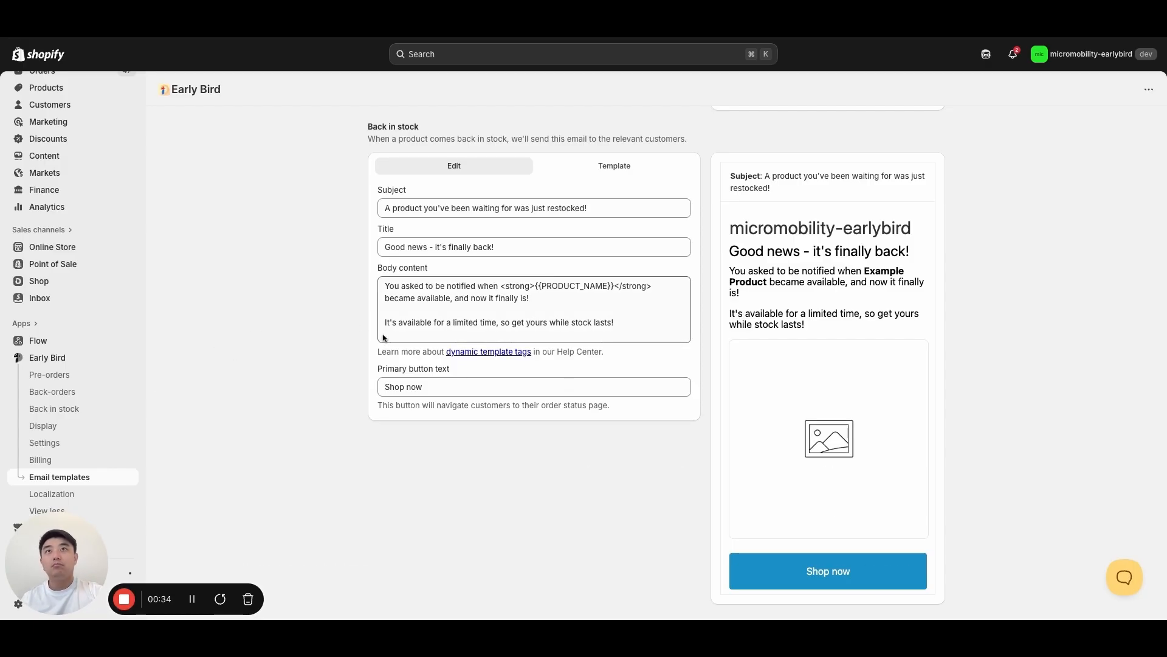
- Open the Back in stock overview, review its product scope and notification configuration, and return to the overview
{"action": "left_click", "coordinate": [90, 411]}
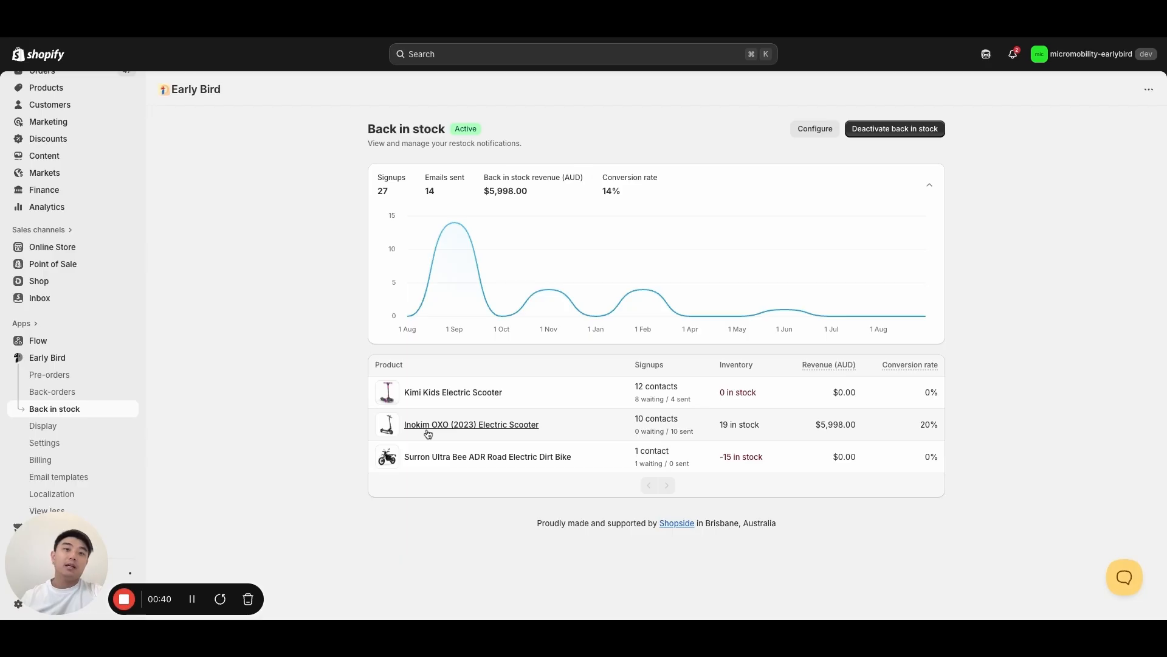
{"action": "left_click", "coordinate": [819, 131]}
{"action": "scroll", "coordinate": [515, 433], "scroll_direction": "down", "scroll_amount": 5}
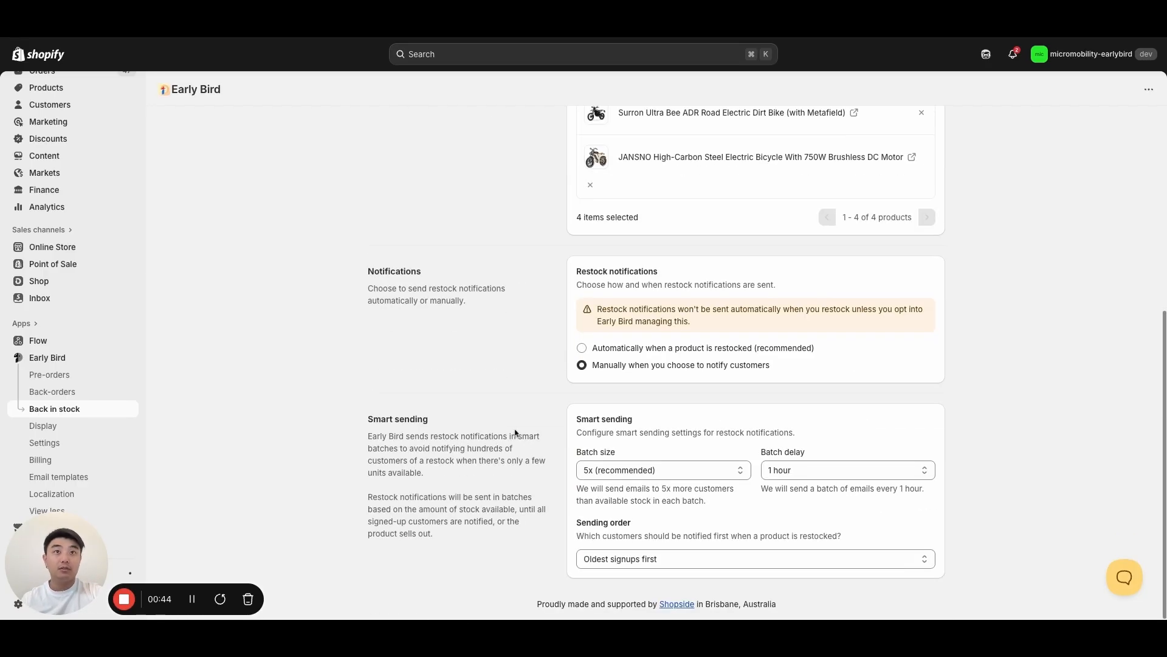
{"action": "scroll", "coordinate": [400, 169], "scroll_direction": "up", "scroll_amount": 5}
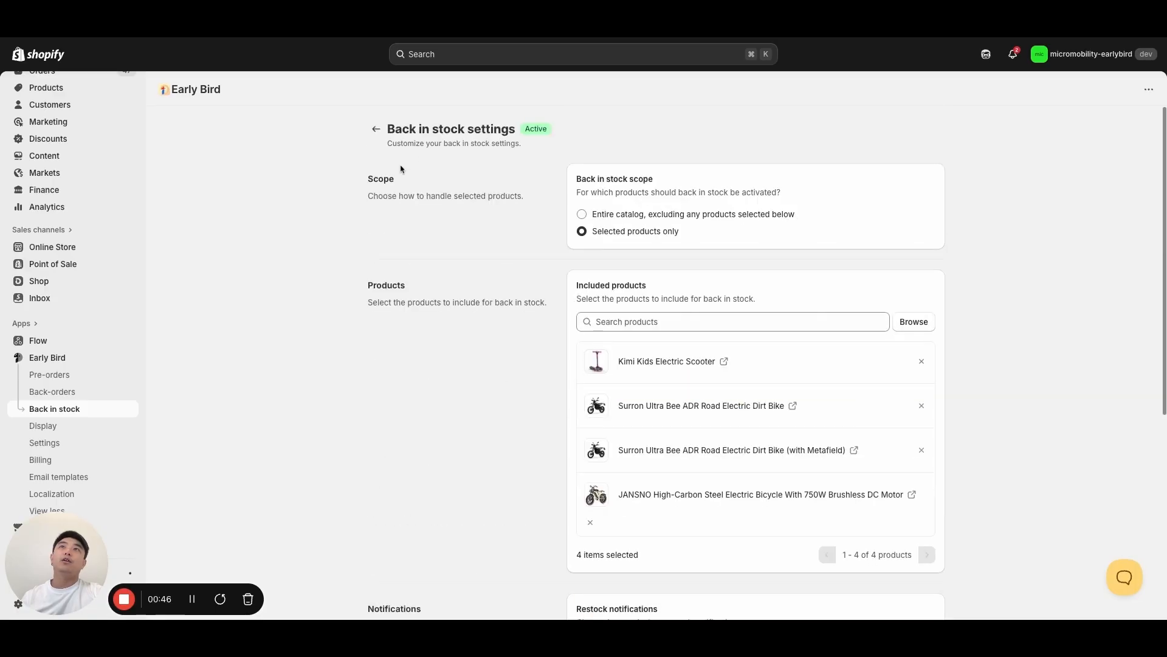
{"action": "left_click", "coordinate": [375, 129]}
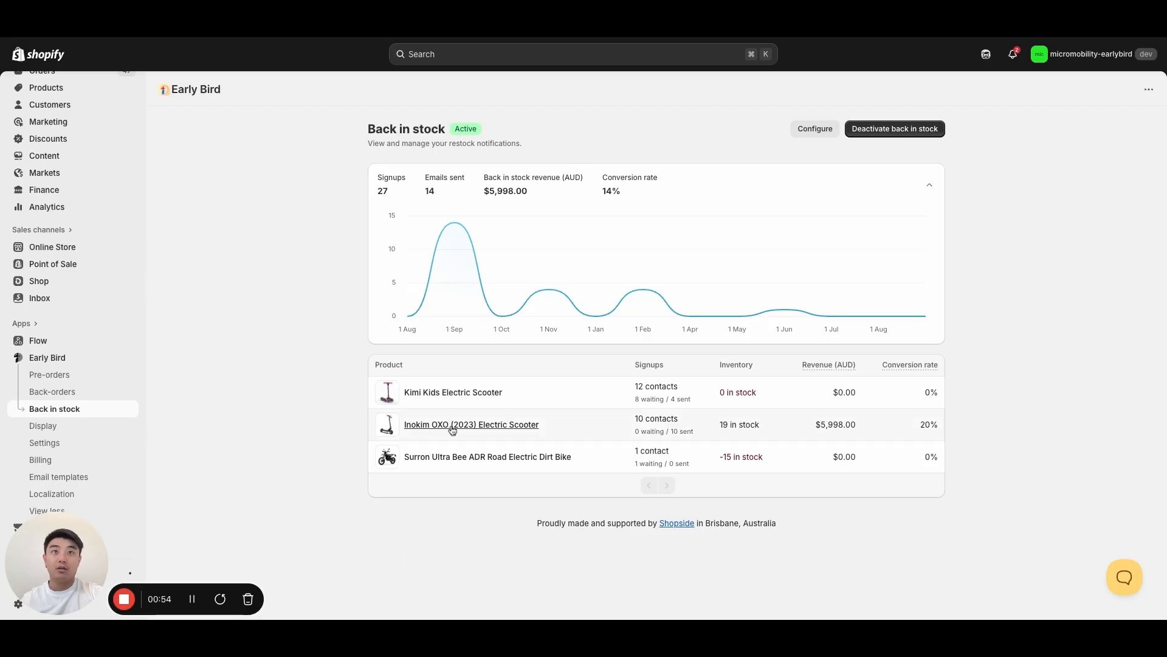
- Open the Surron Ultra Bee ADR Road Electric Dirt Bike's restock page and examine its signups, notification history and additional actions
{"action": "left_click", "coordinate": [457, 460]}
{"action": "scroll", "coordinate": [318, 474], "scroll_direction": "down", "scroll_amount": 2}
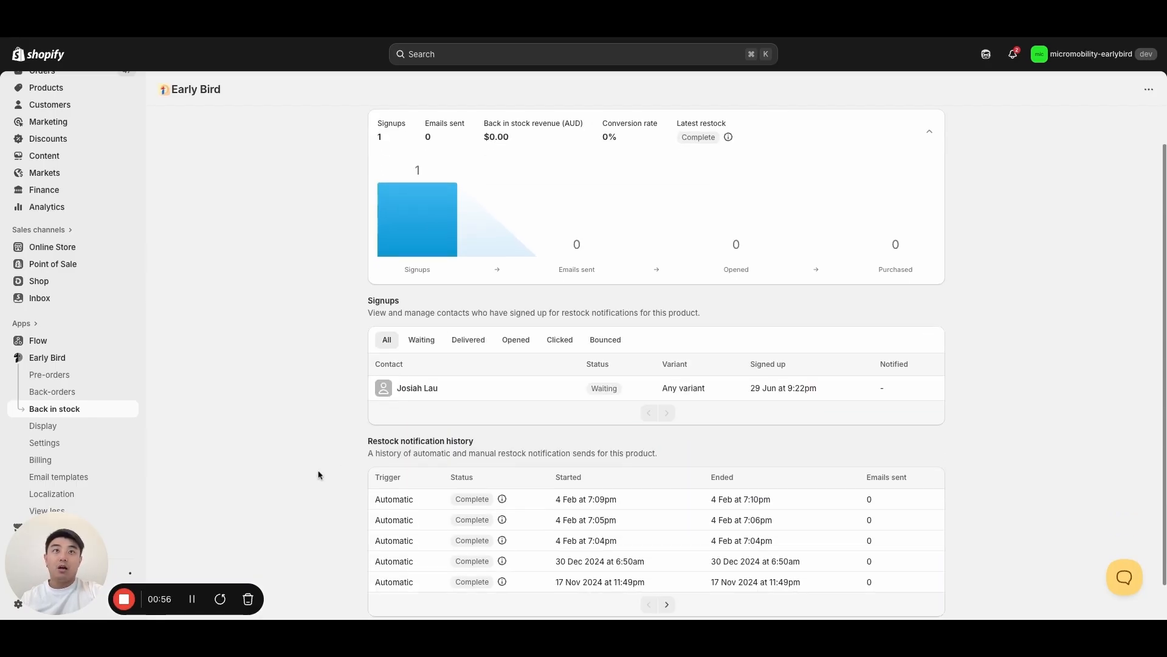
{"action": "scroll", "coordinate": [318, 474], "scroll_direction": "down", "scroll_amount": 2}
{"action": "scroll", "coordinate": [329, 471], "scroll_direction": "up", "scroll_amount": 3}
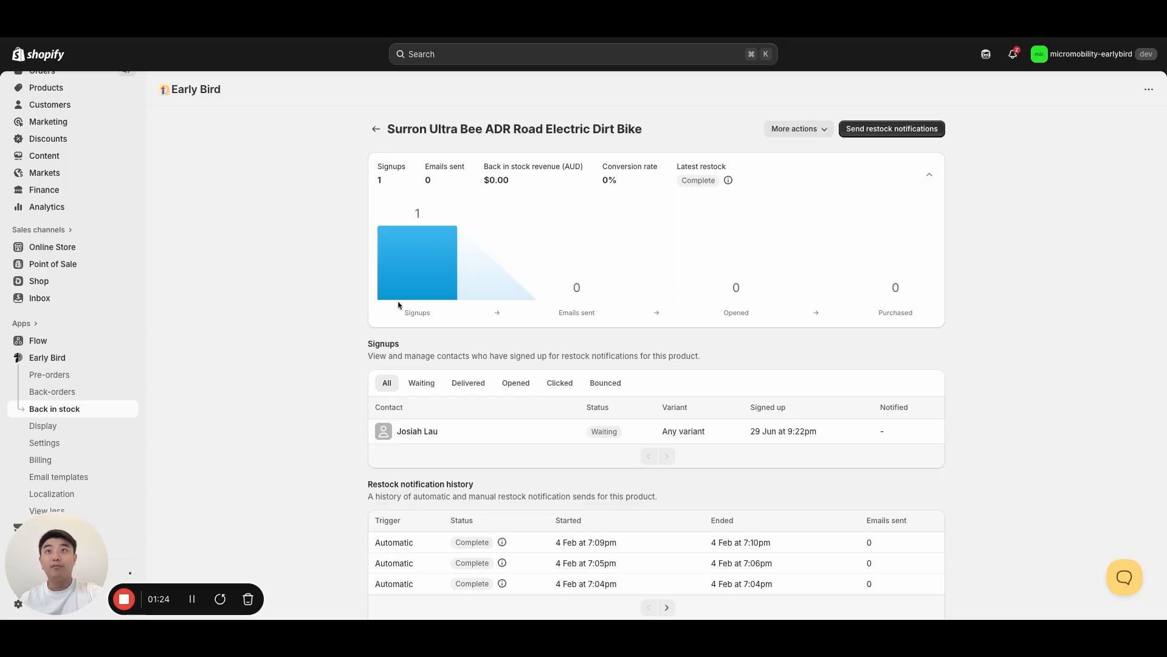
{"action": "left_click", "coordinate": [804, 128]}
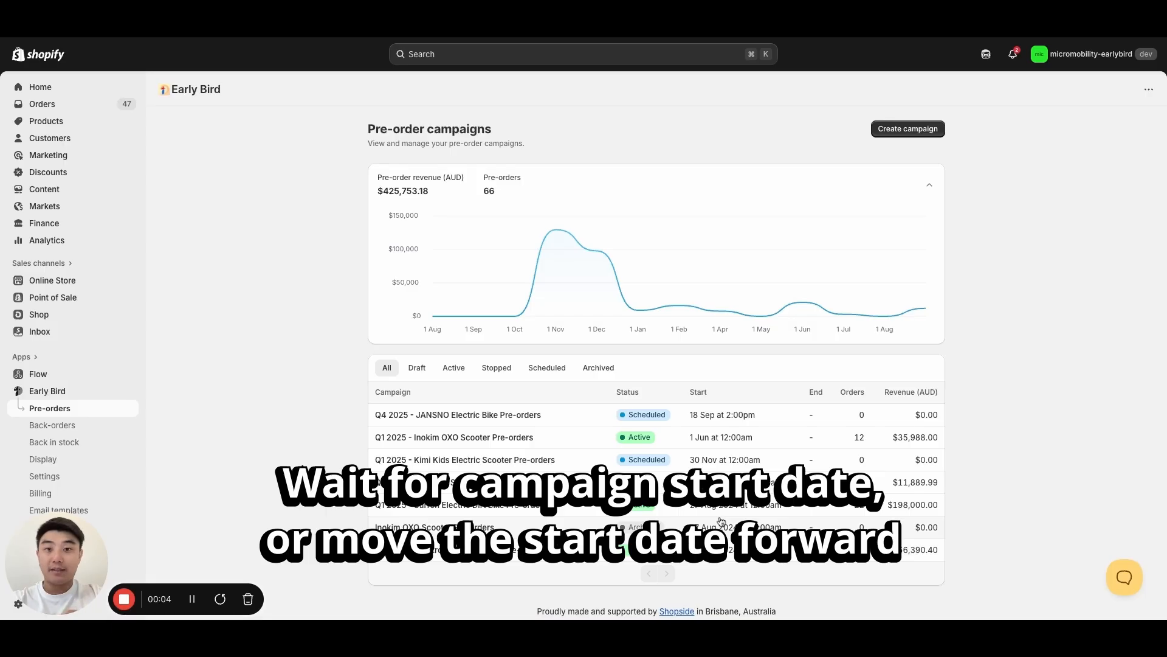
- Open the Q4 2025 JANSNO Electric Bike pre-order campaign and return it to draft
{"action": "left_click", "coordinate": [461, 414]}
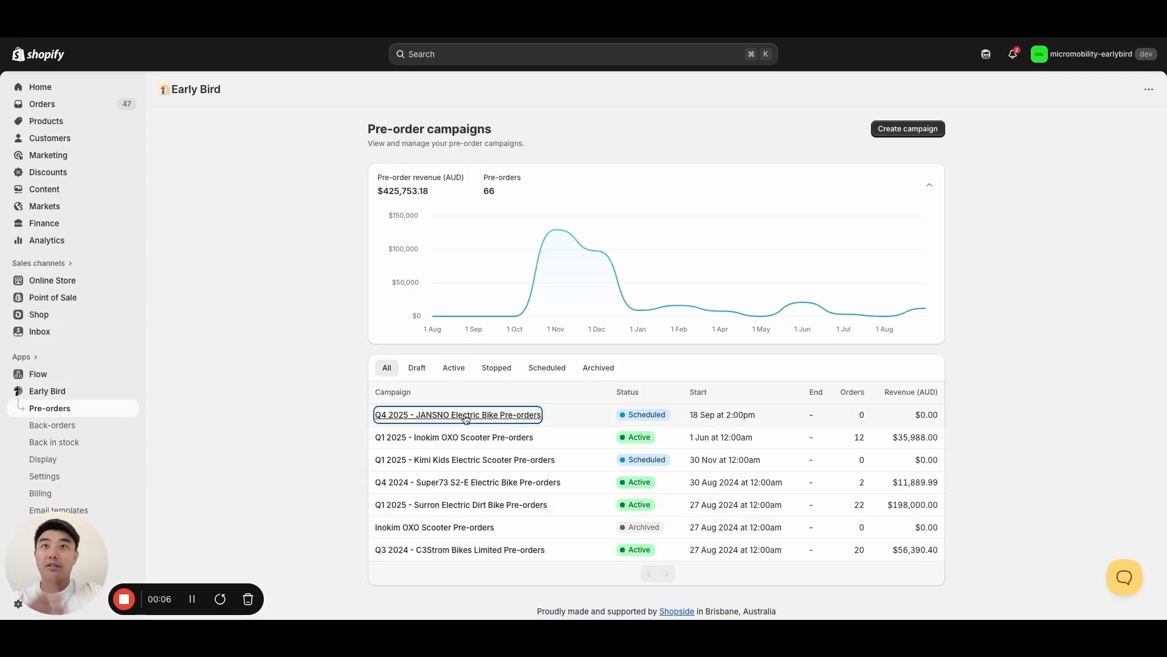
{"action": "left_click", "coordinate": [910, 130]}
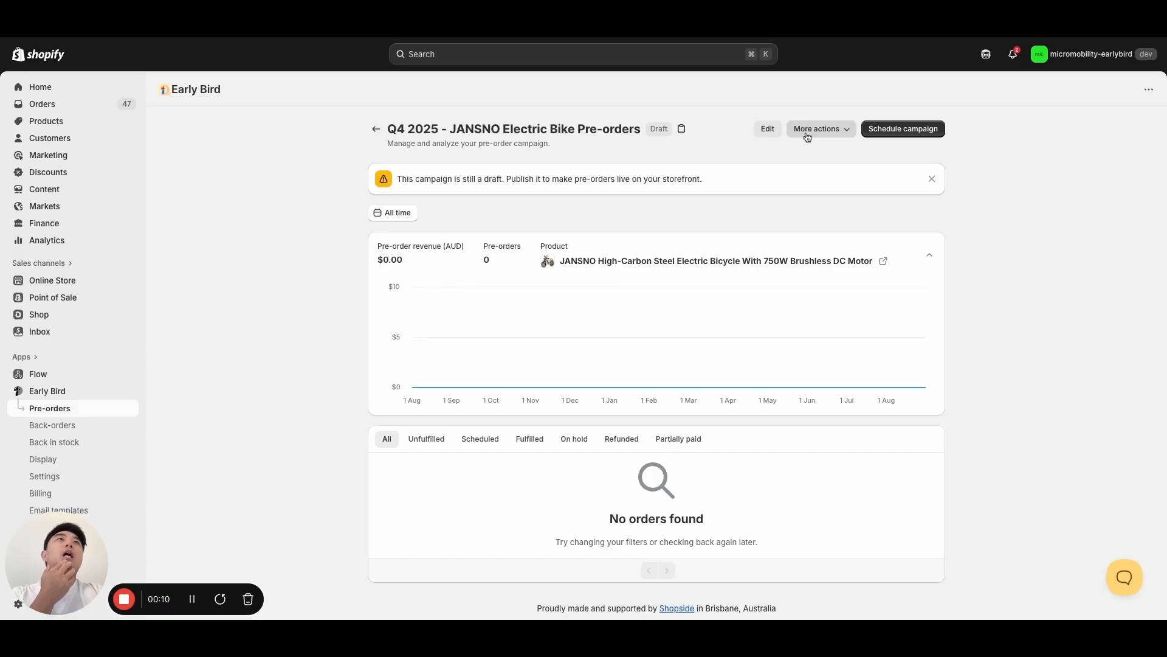
- Open the JANSNO campaign for editing and examine the start date and start time choices in its schedule
{"action": "left_click", "coordinate": [759, 130]}
{"action": "scroll", "coordinate": [696, 353], "scroll_direction": "down", "scroll_amount": 7}
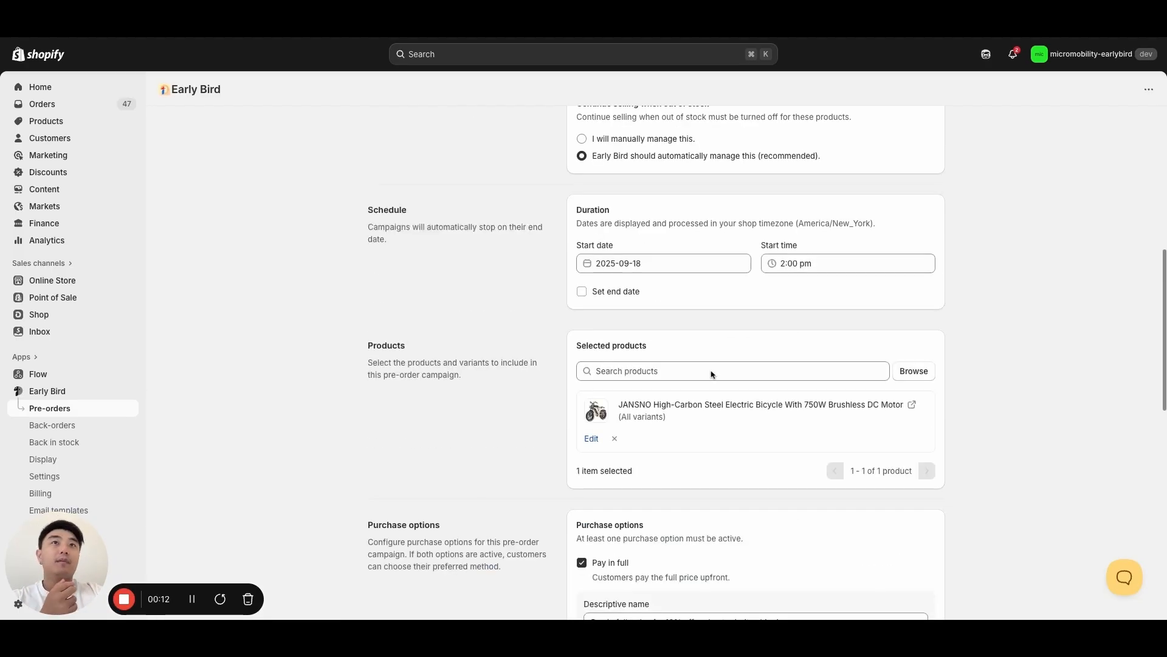
{"action": "scroll", "coordinate": [671, 263], "scroll_direction": "up", "scroll_amount": 1}
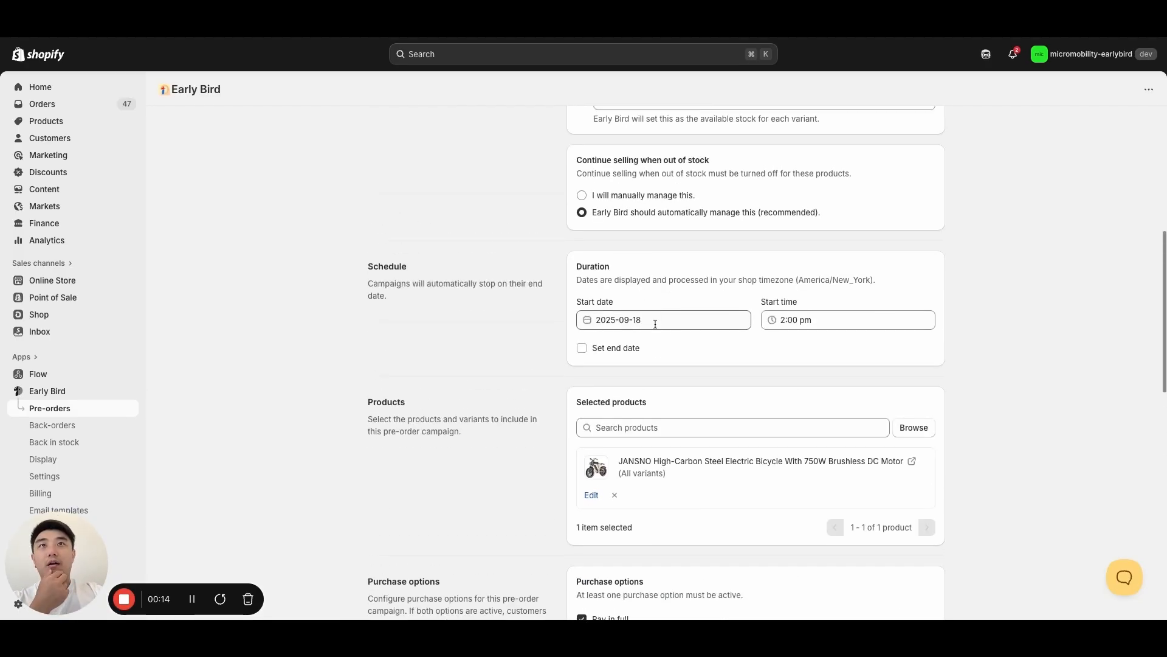
{"action": "left_click", "coordinate": [655, 323]}
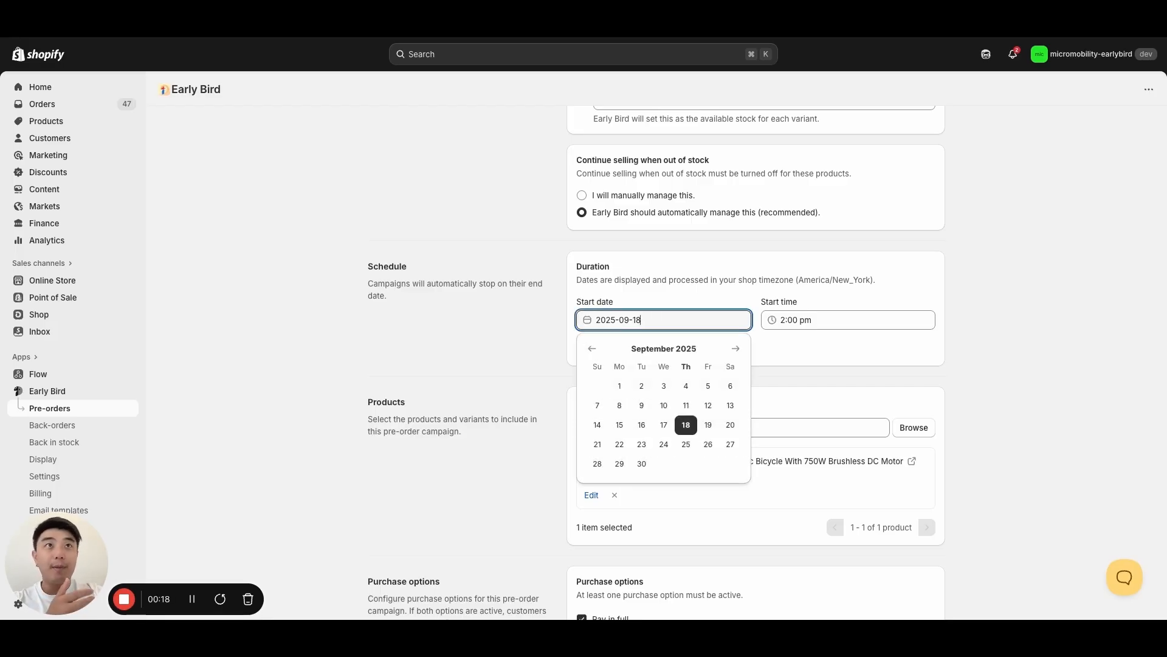
{"action": "left_click", "coordinate": [1013, 327]}
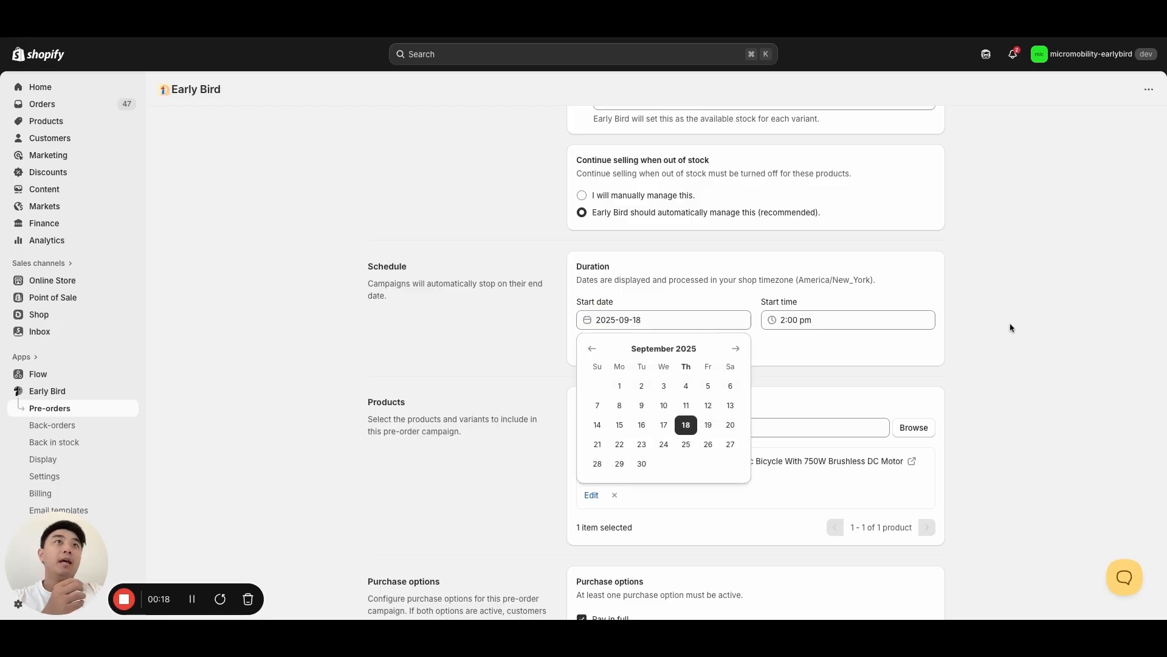
{"action": "left_click", "coordinate": [885, 323]}
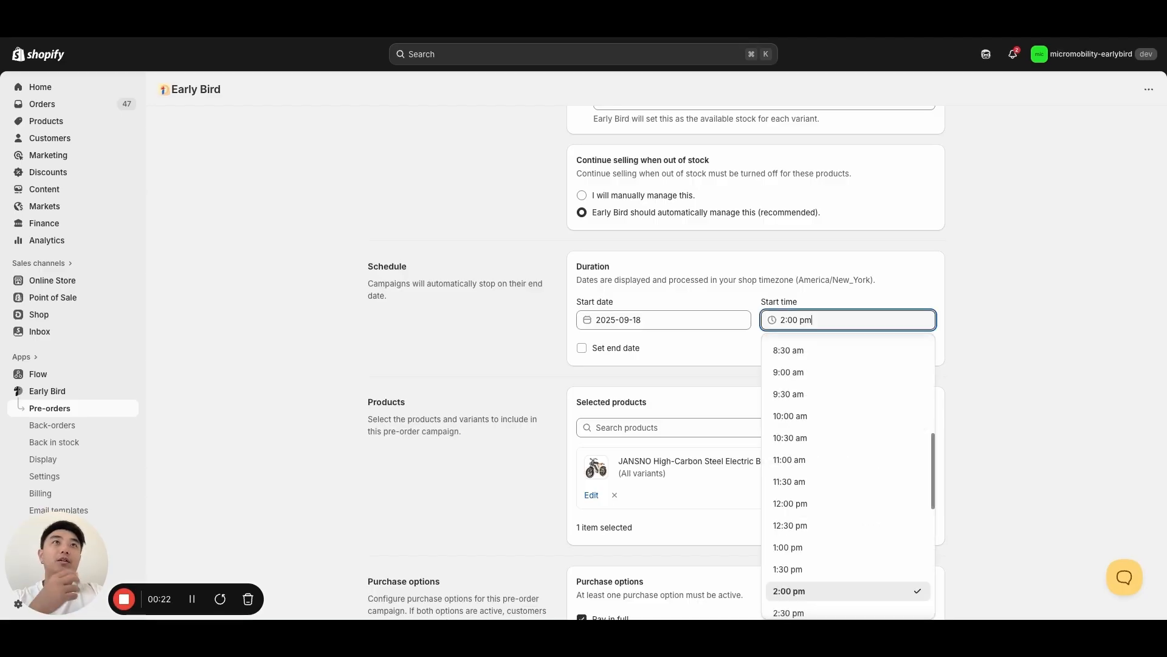
{"action": "left_click", "coordinate": [1016, 309]}
{"action": "scroll", "coordinate": [539, 242], "scroll_direction": "up", "scroll_amount": 6}
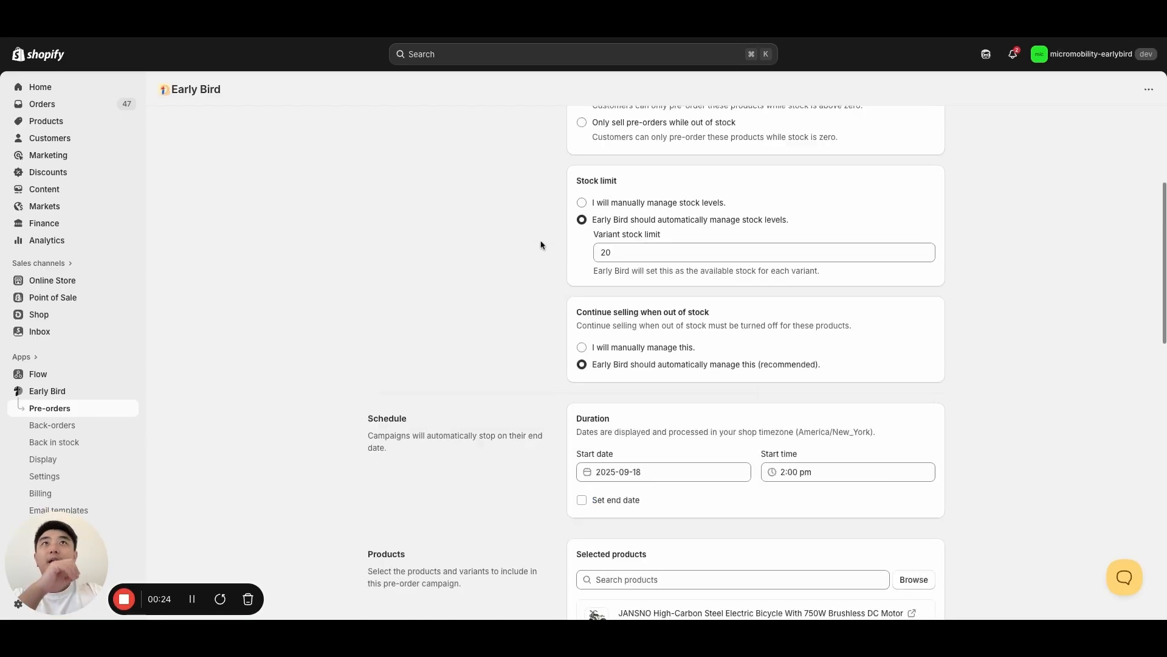
- Leave the campaign editor without changes and schedule the JANSNO Electric Bike campaign again
{"action": "left_click", "coordinate": [376, 130]}
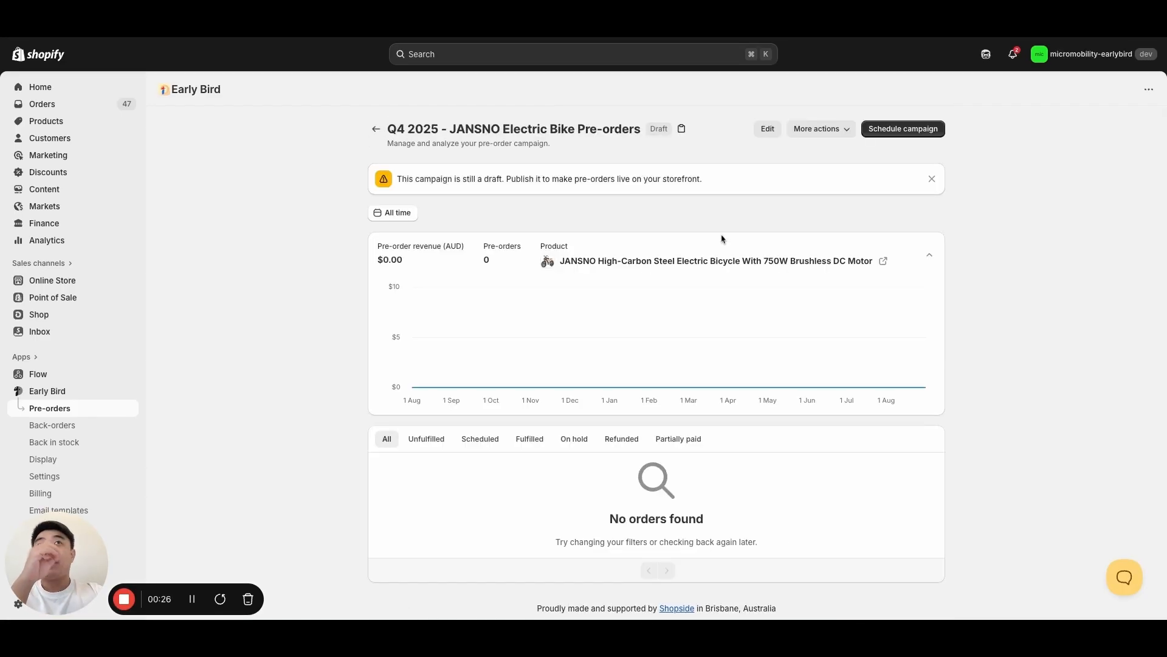
{"action": "left_click", "coordinate": [917, 131]}
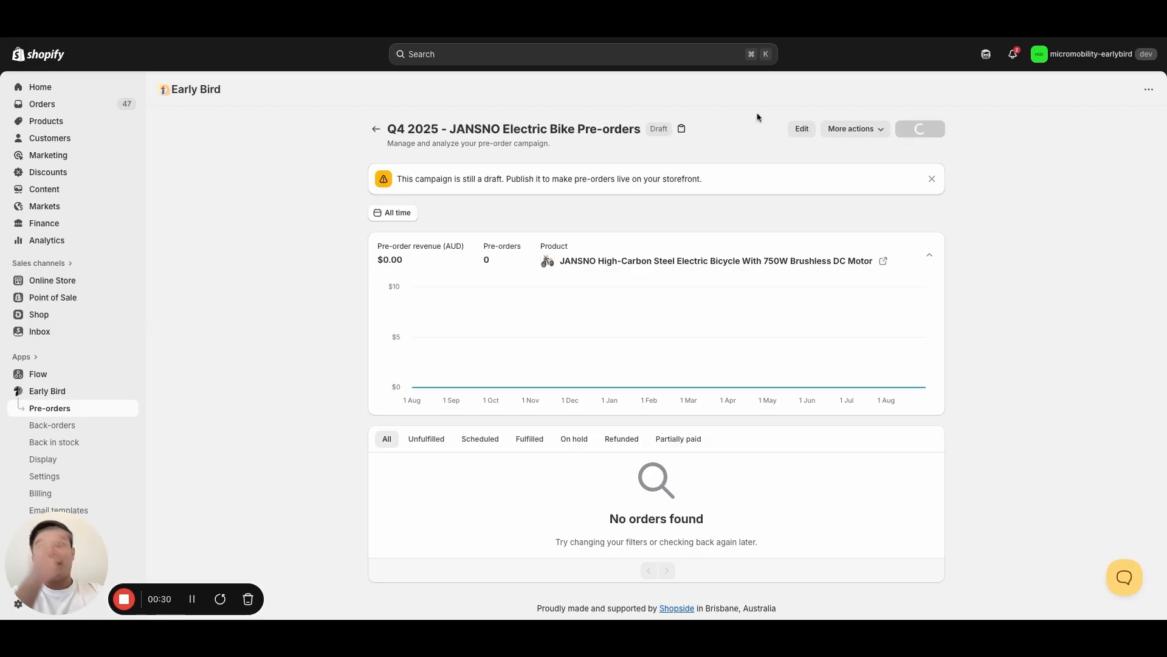
- Switch to the JANSNO bicycle's storefront page and examine its Coming soon button and pre-order message
{"action": "left_click", "coordinate": [576, 31]}
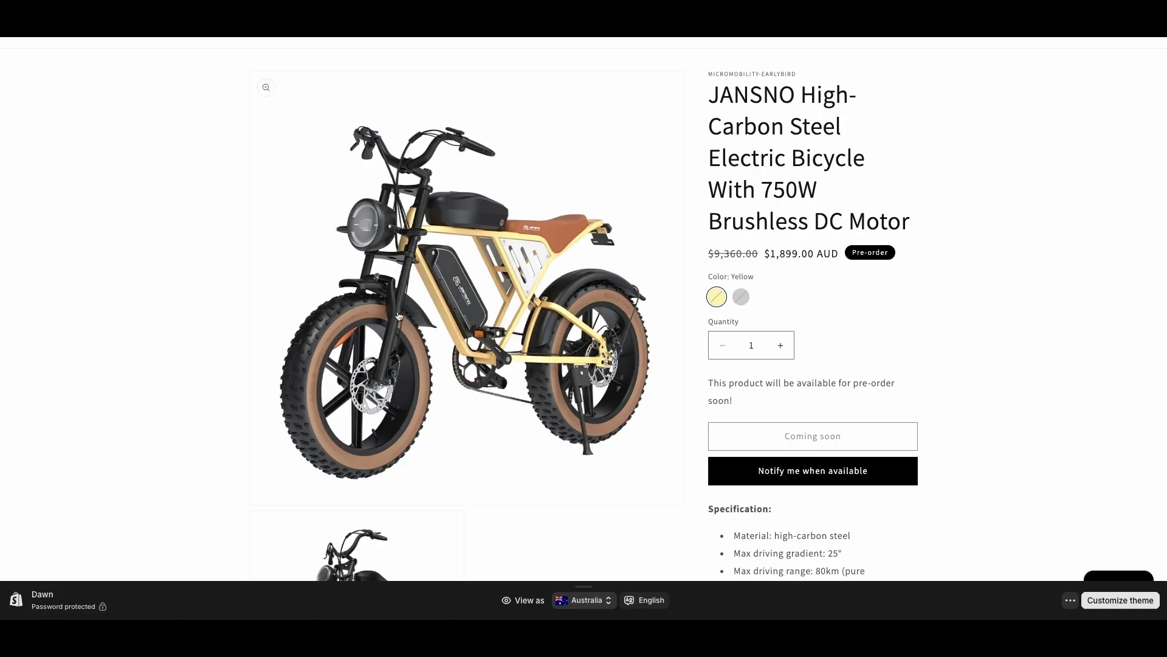
{"action": "left_click_drag", "start_coordinate": [780, 437], "coordinate": [837, 438]}
{"action": "left_click", "coordinate": [986, 460]}
- Switch back to the Shopify admin and examine the Q1 2025 Inokim OXO Scooter campaign's fulfillment date update options and orders
{"action": "left_click", "coordinate": [258, 27]}
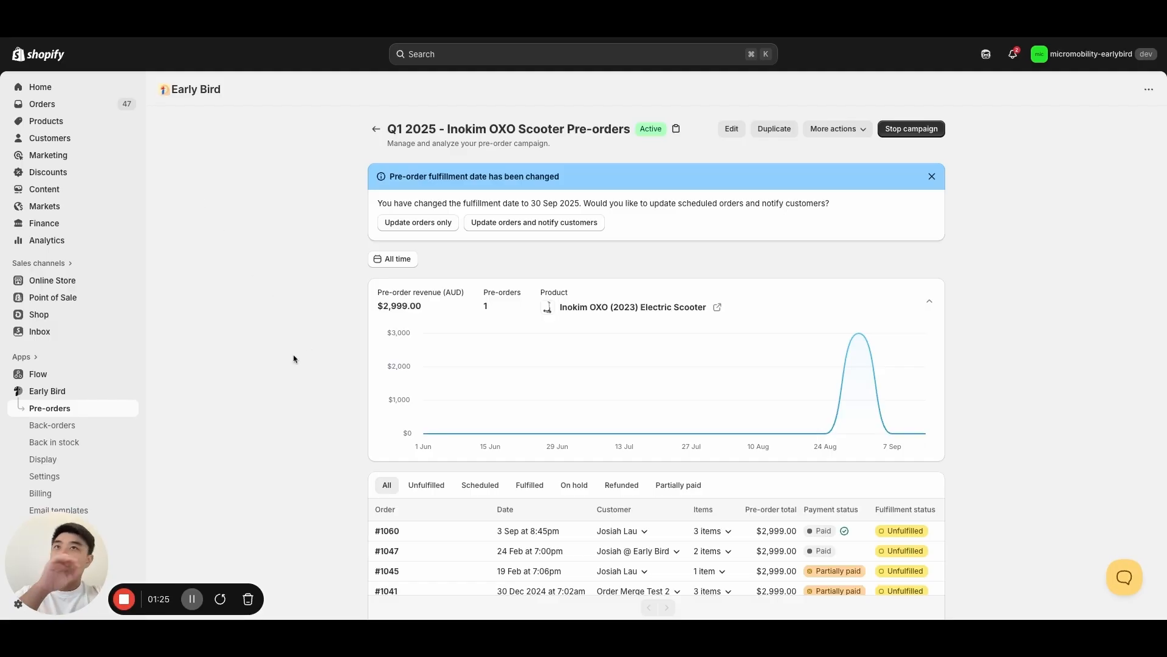
{"action": "scroll", "coordinate": [289, 357], "scroll_direction": "down", "scroll_amount": 3}
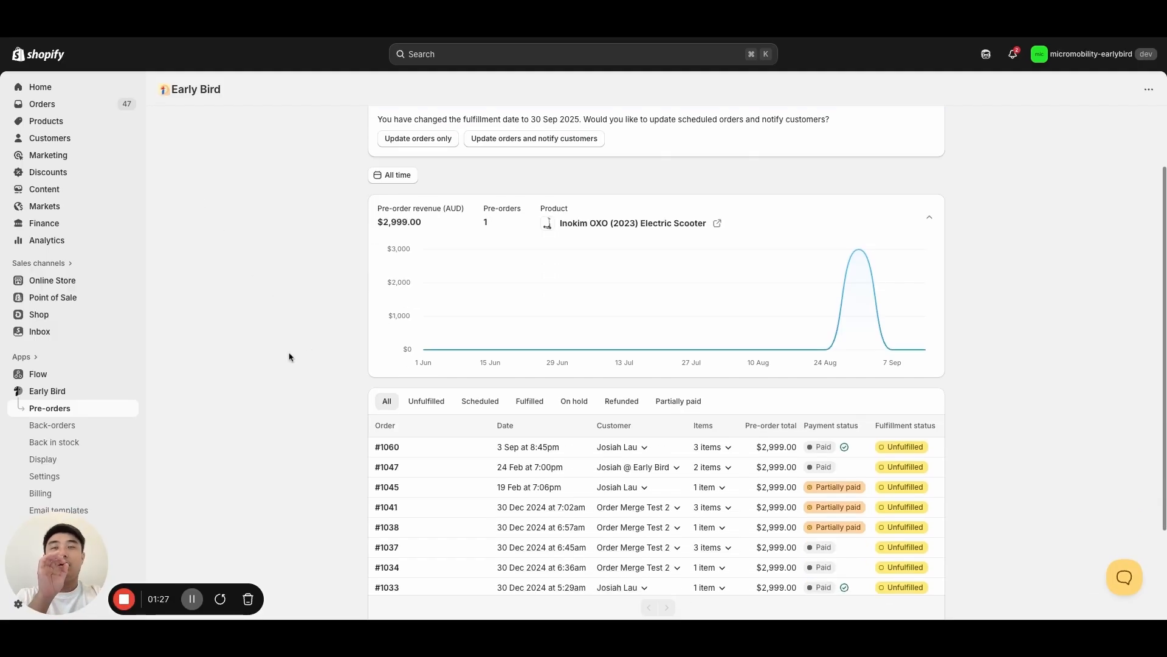
{"action": "scroll", "coordinate": [325, 361], "scroll_direction": "up", "scroll_amount": 3}
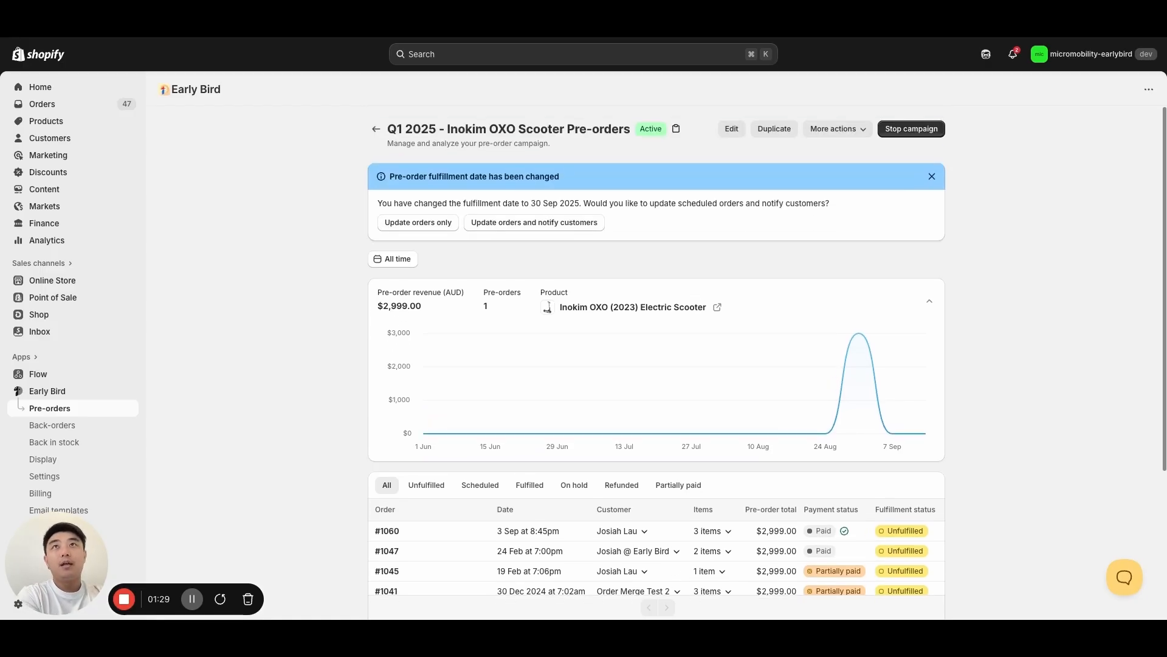
- Examine the Inokim OXO Scooter campaign's pre-order revenue chart and the payment and fulfillment statuses of its orders
{"action": "scroll", "coordinate": [315, 360], "scroll_direction": "down", "scroll_amount": 1}
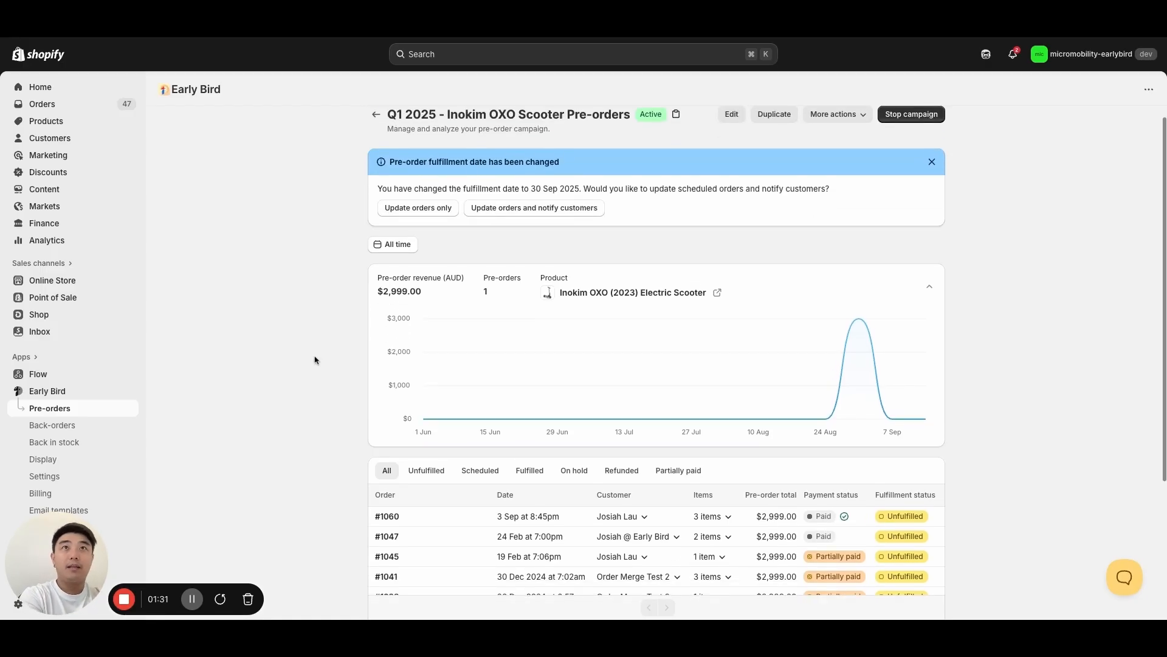
{"action": "scroll", "coordinate": [314, 360], "scroll_direction": "up", "scroll_amount": 1}
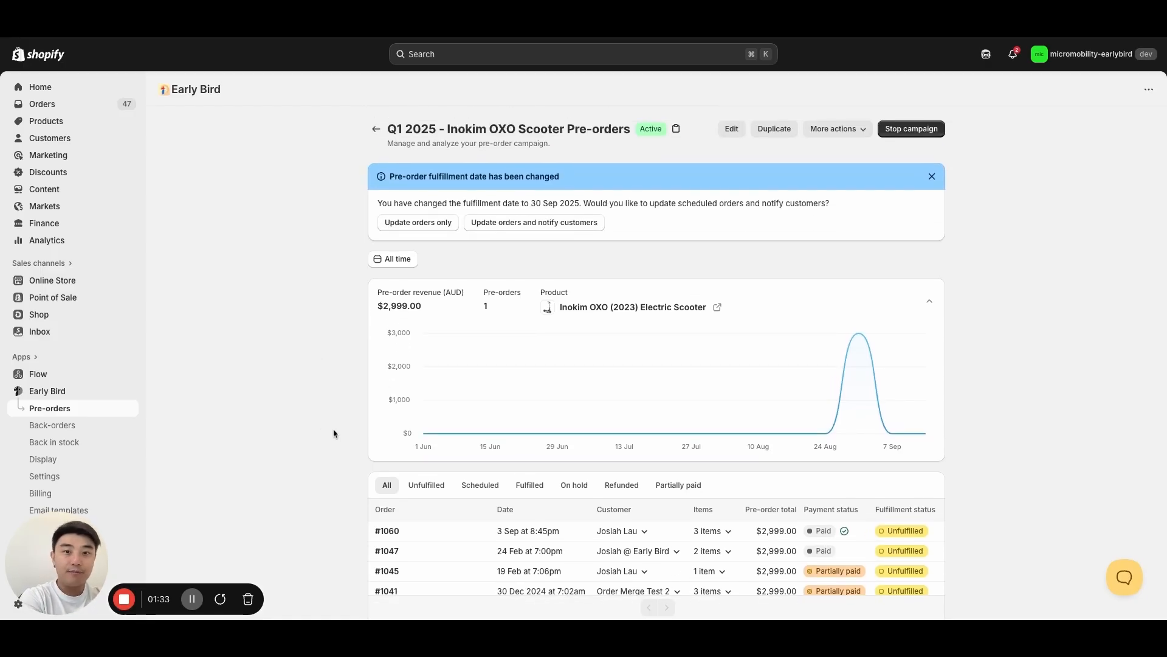
{"action": "scroll", "coordinate": [368, 465], "scroll_direction": "down", "scroll_amount": 5}
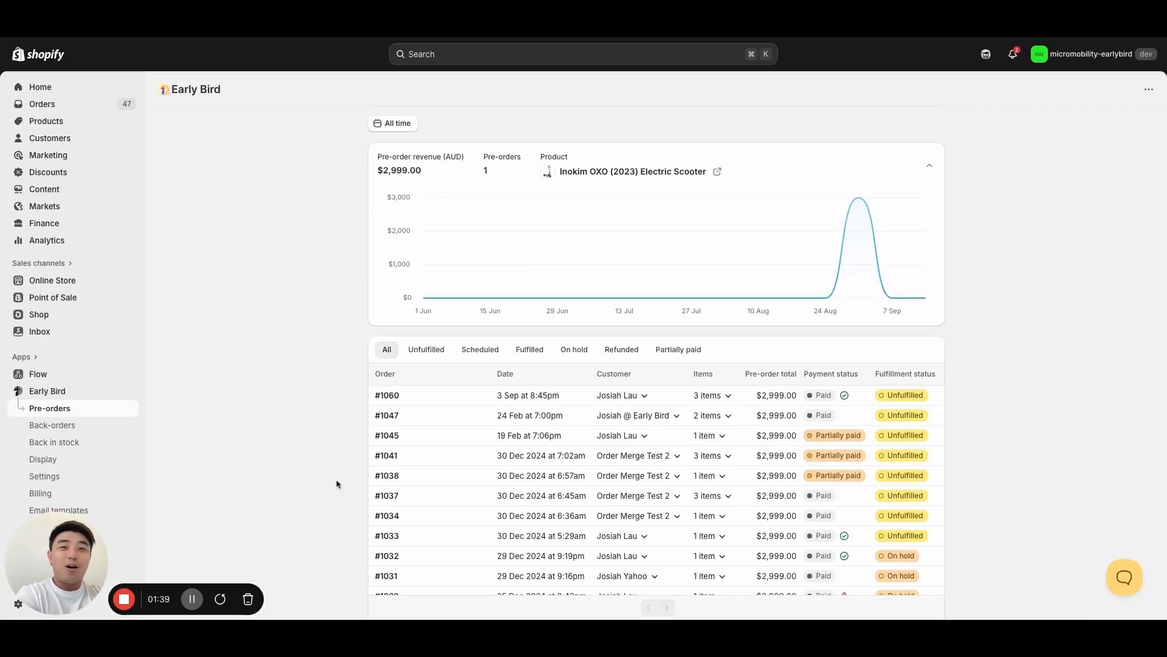
{"action": "scroll", "coordinate": [790, 468], "scroll_direction": "down", "scroll_amount": 1}
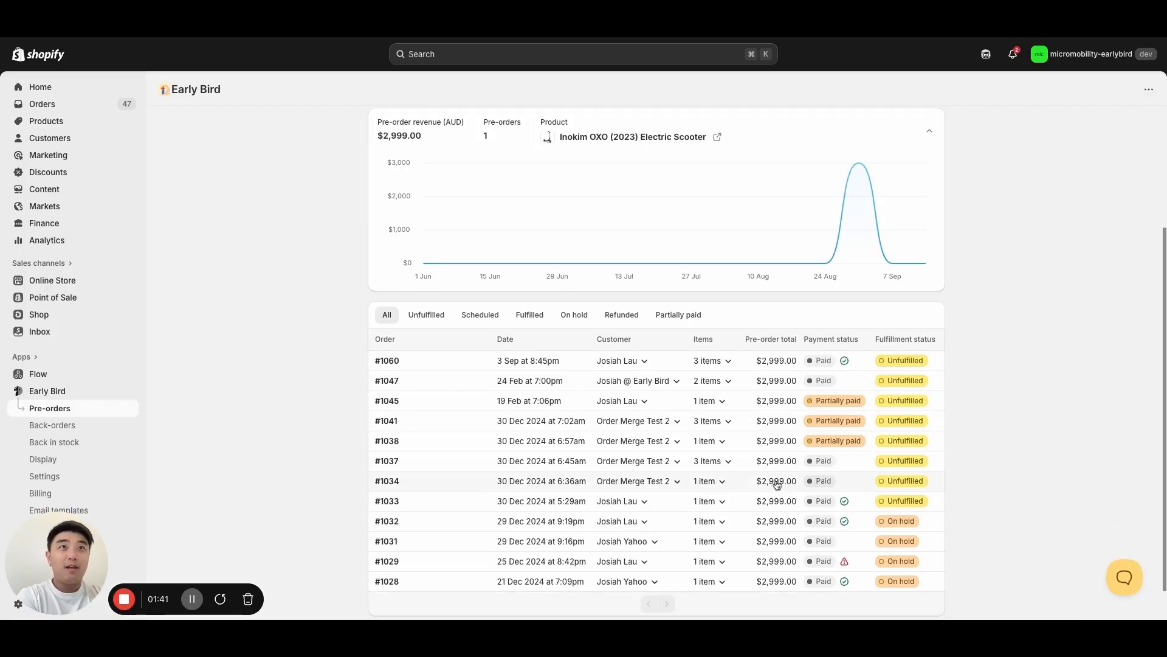
{"action": "scroll", "coordinate": [528, 243], "scroll_direction": "up", "scroll_amount": 1}
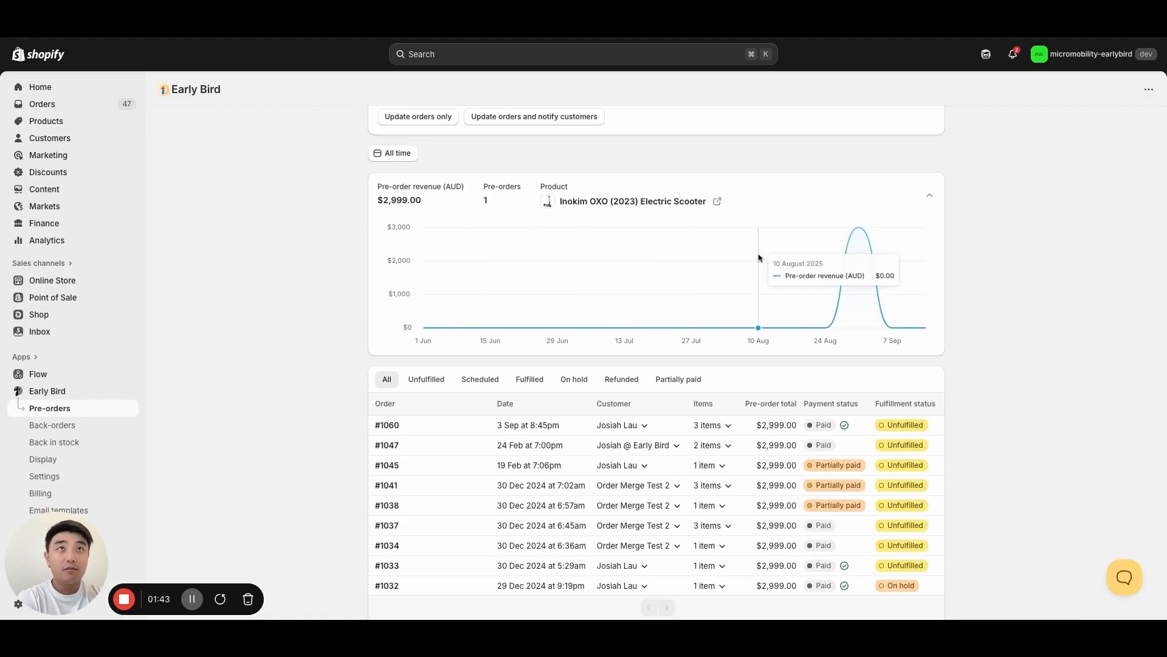
{"action": "scroll", "coordinate": [992, 452], "scroll_direction": "down", "scroll_amount": 2}
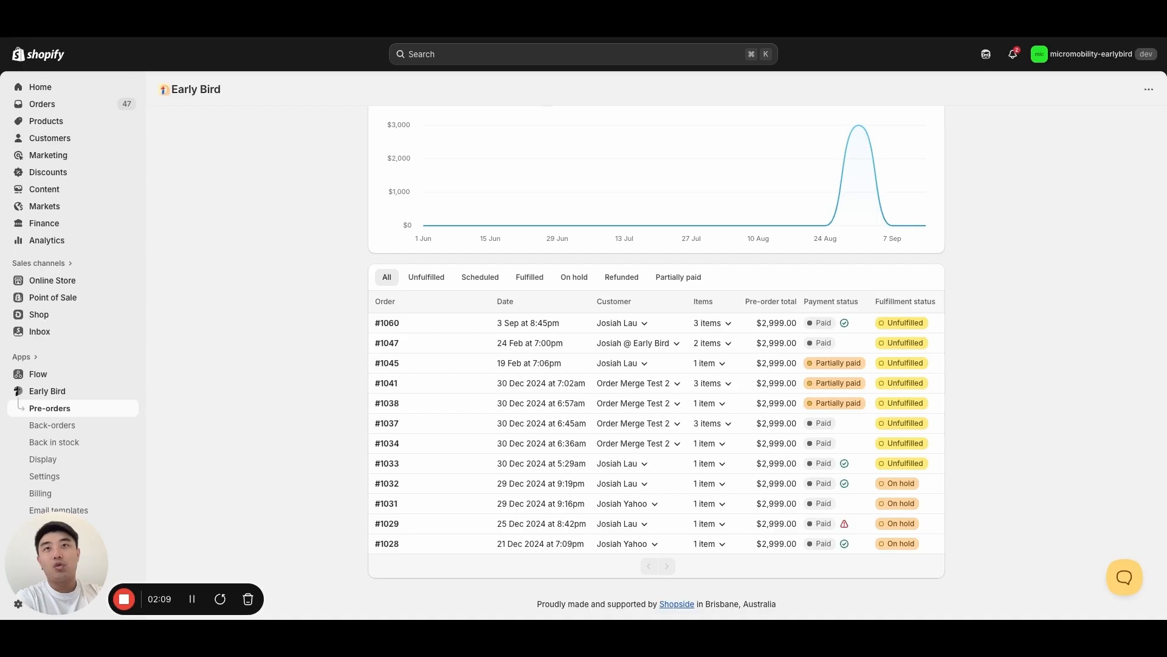
{"action": "scroll", "coordinate": [659, 252], "scroll_direction": "up", "scroll_amount": 3}
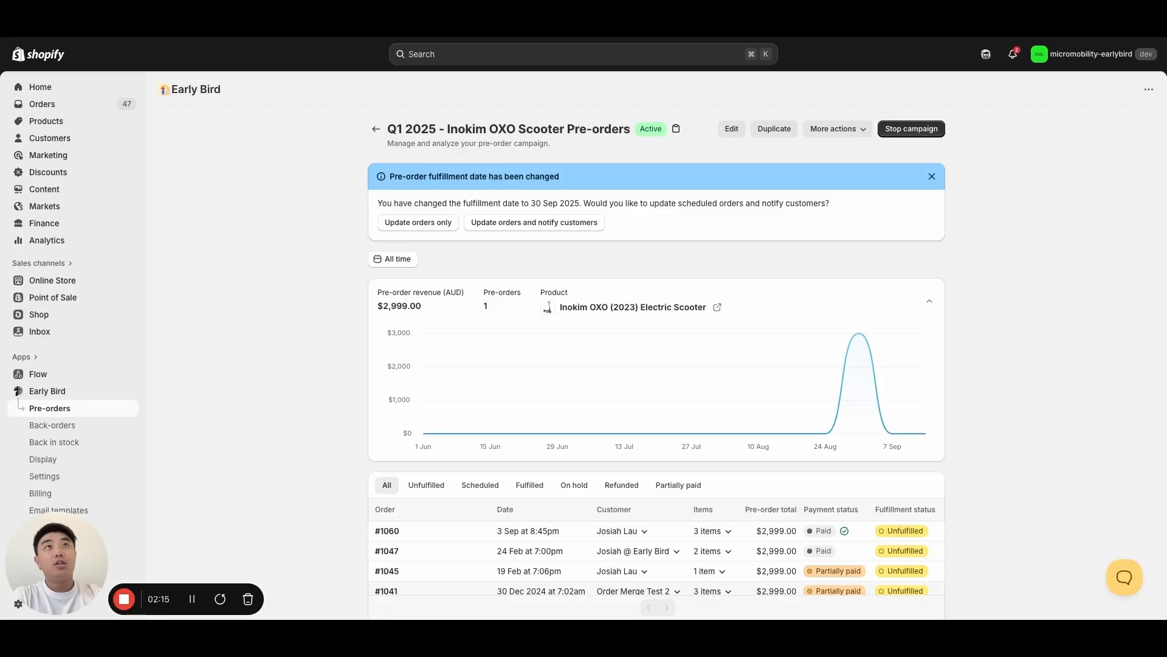
- Stop the Q1 2025 Inokim OXO Scooter pre-order campaign and resume it once processing has finished
{"action": "left_click", "coordinate": [920, 129]}
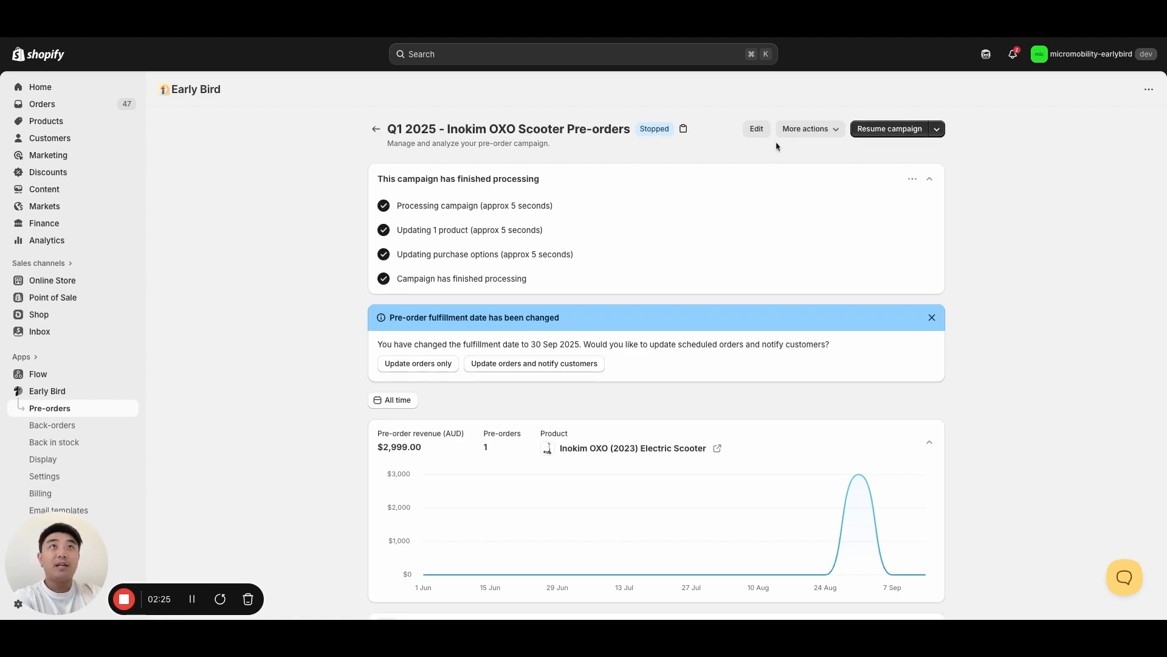
{"action": "left_click", "coordinate": [890, 127]}
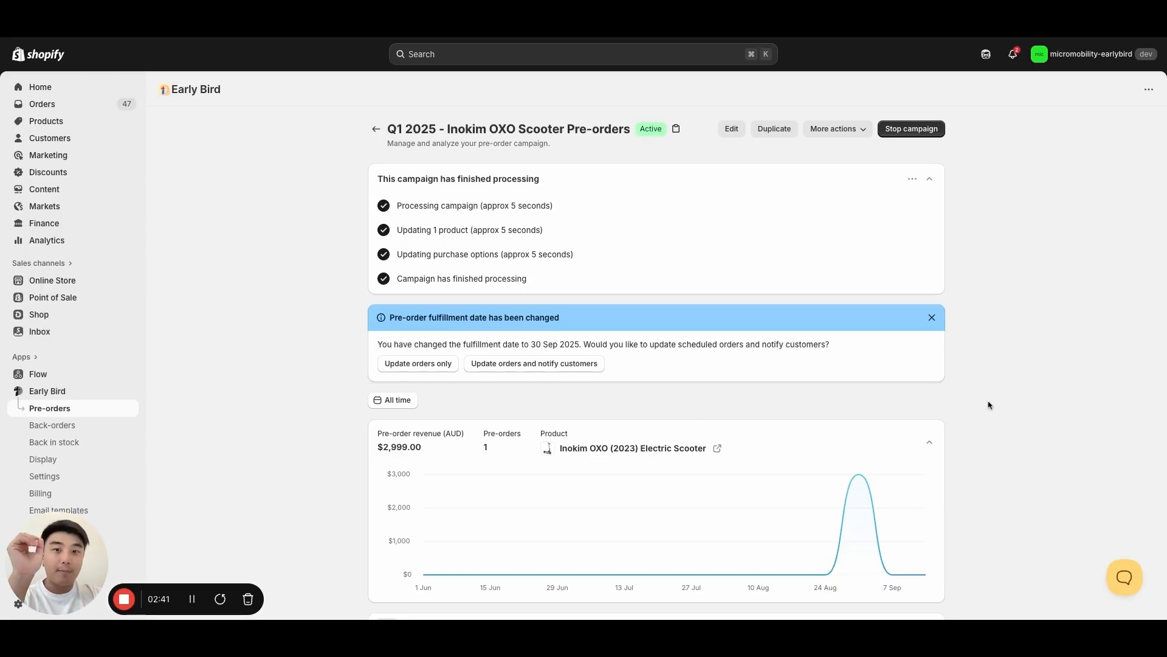
- Compare the Unfulfilled and On hold orders in the resumed scooter campaign and review its fulfillment date update options
{"action": "scroll", "coordinate": [953, 418], "scroll_direction": "down", "scroll_amount": 2}
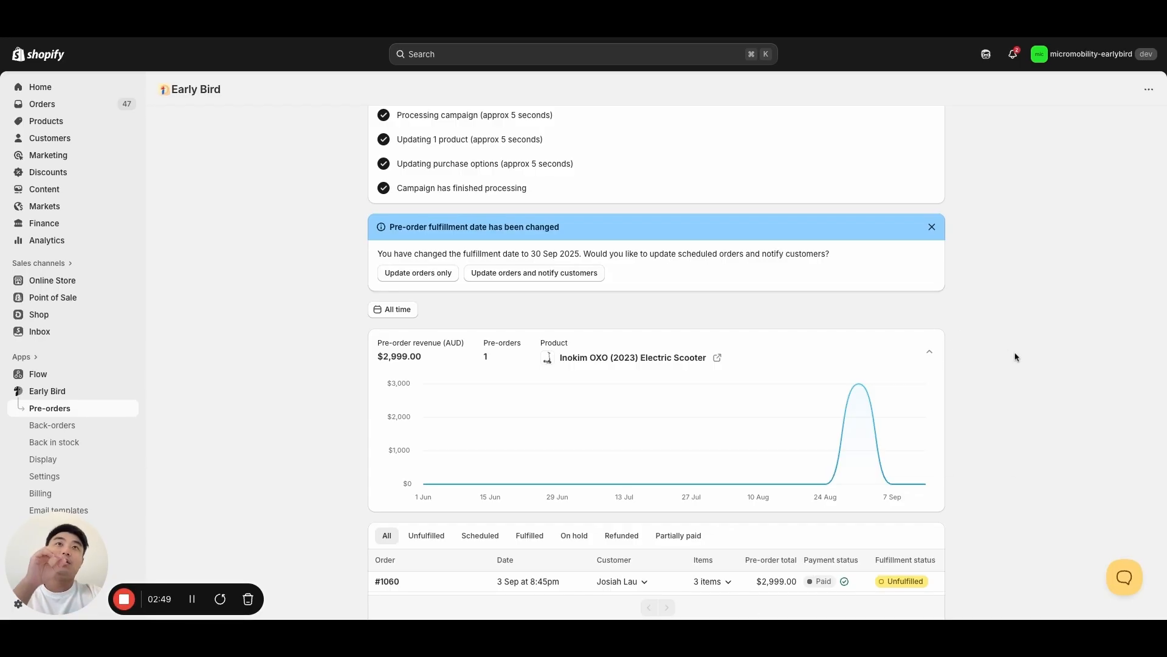
{"action": "scroll", "coordinate": [1014, 356], "scroll_direction": "down", "scroll_amount": 1}
{"action": "scroll", "coordinate": [1016, 357], "scroll_direction": "down", "scroll_amount": 4}
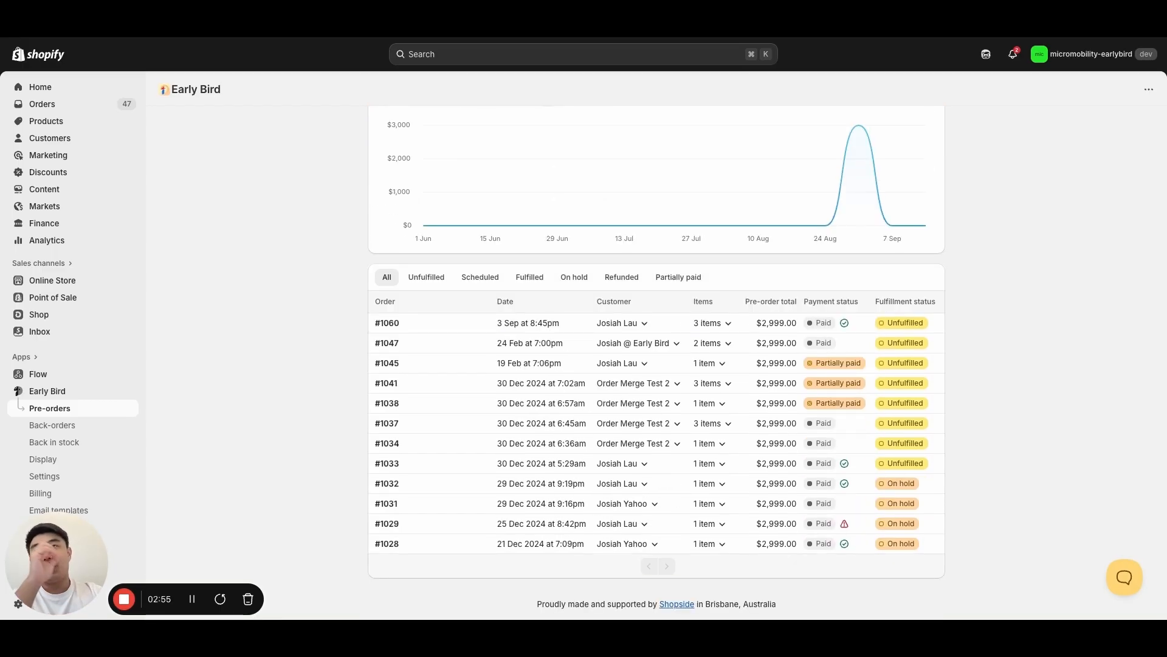
{"action": "scroll", "coordinate": [766, 363], "scroll_direction": "up", "scroll_amount": 1}
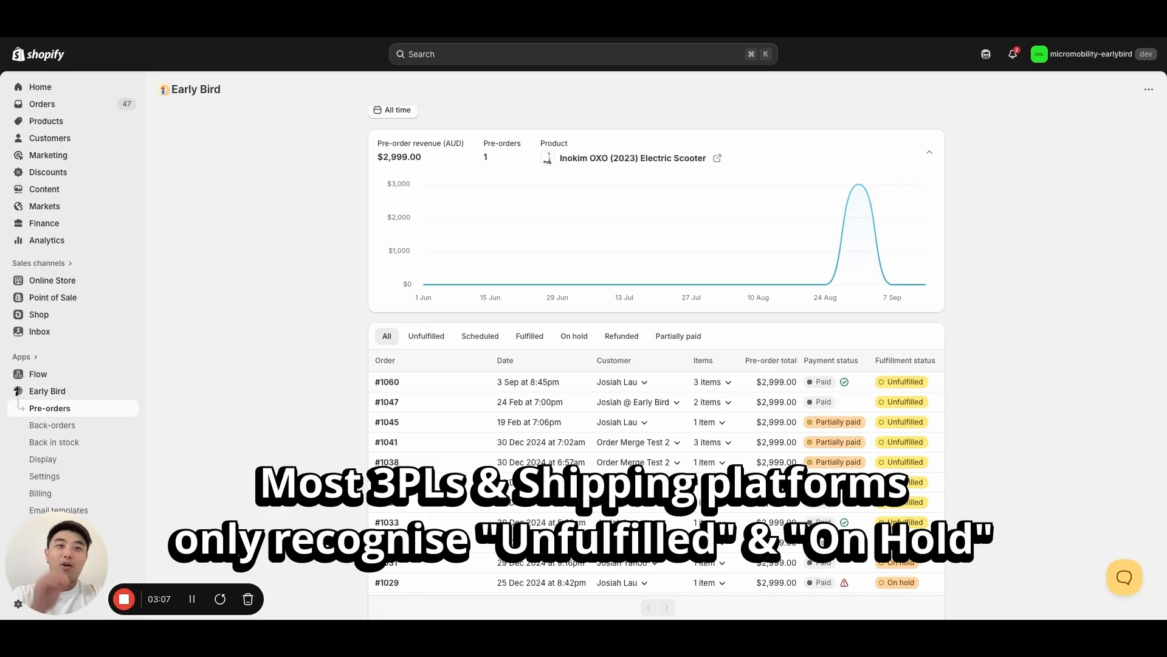
{"action": "scroll", "coordinate": [656, 364], "scroll_direction": "down", "scroll_amount": 1}
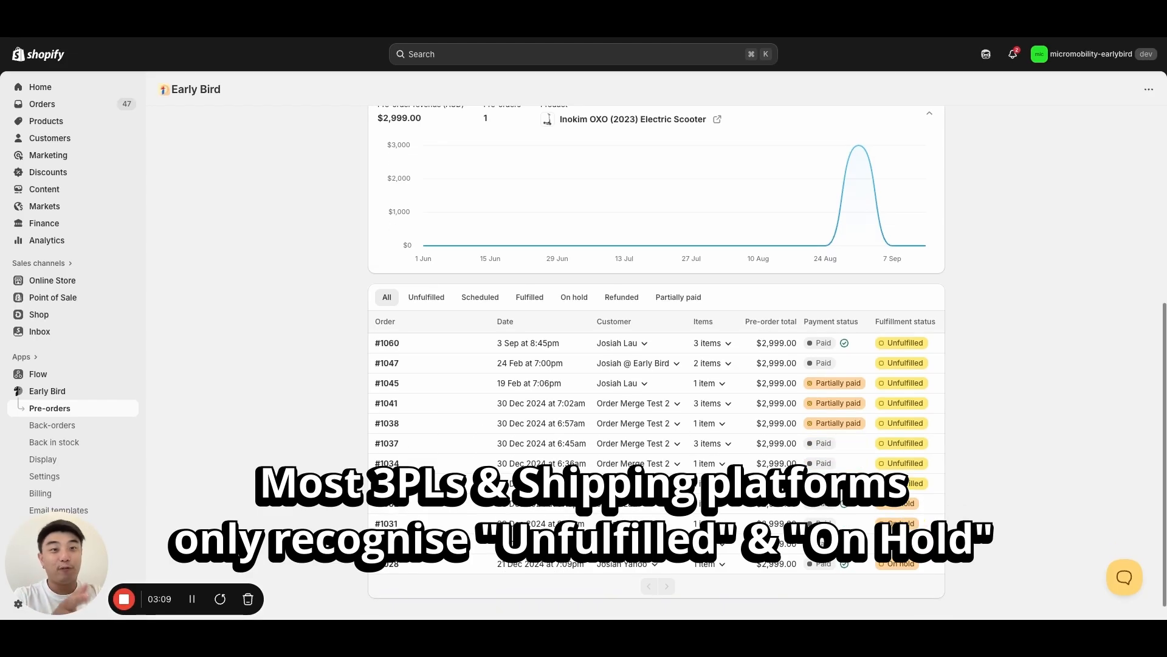
{"action": "scroll", "coordinate": [954, 359], "scroll_direction": "up", "scroll_amount": 6}
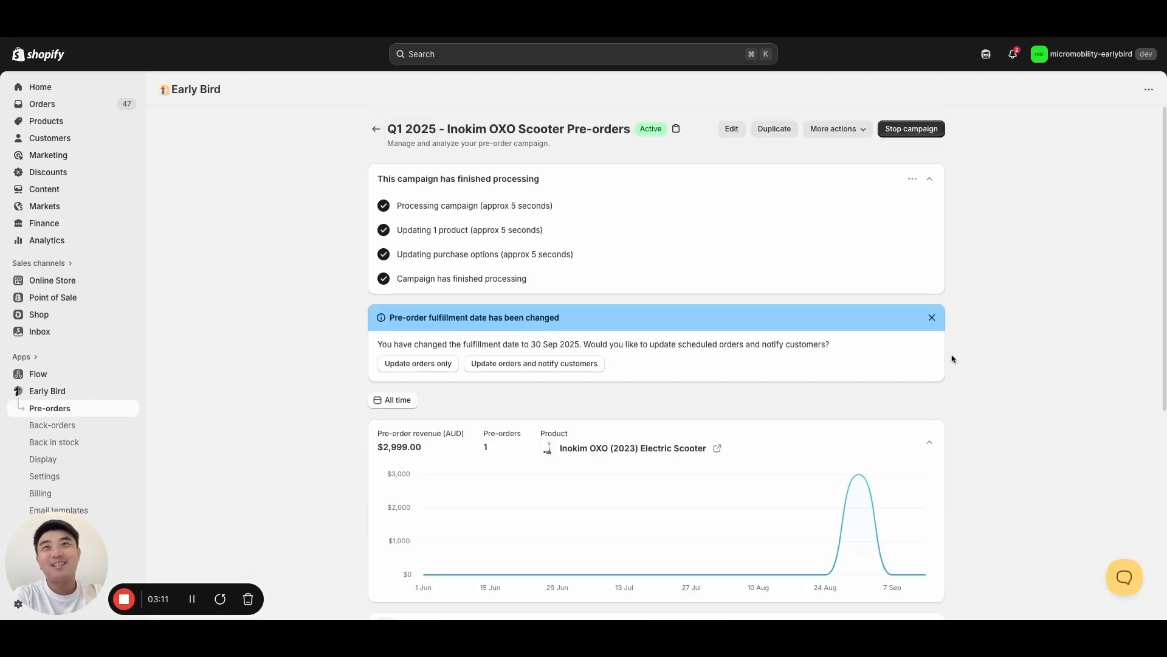
{"action": "scroll", "coordinate": [953, 359], "scroll_direction": "down", "scroll_amount": 3}
{"action": "scroll", "coordinate": [953, 358], "scroll_direction": "up", "scroll_amount": 3}
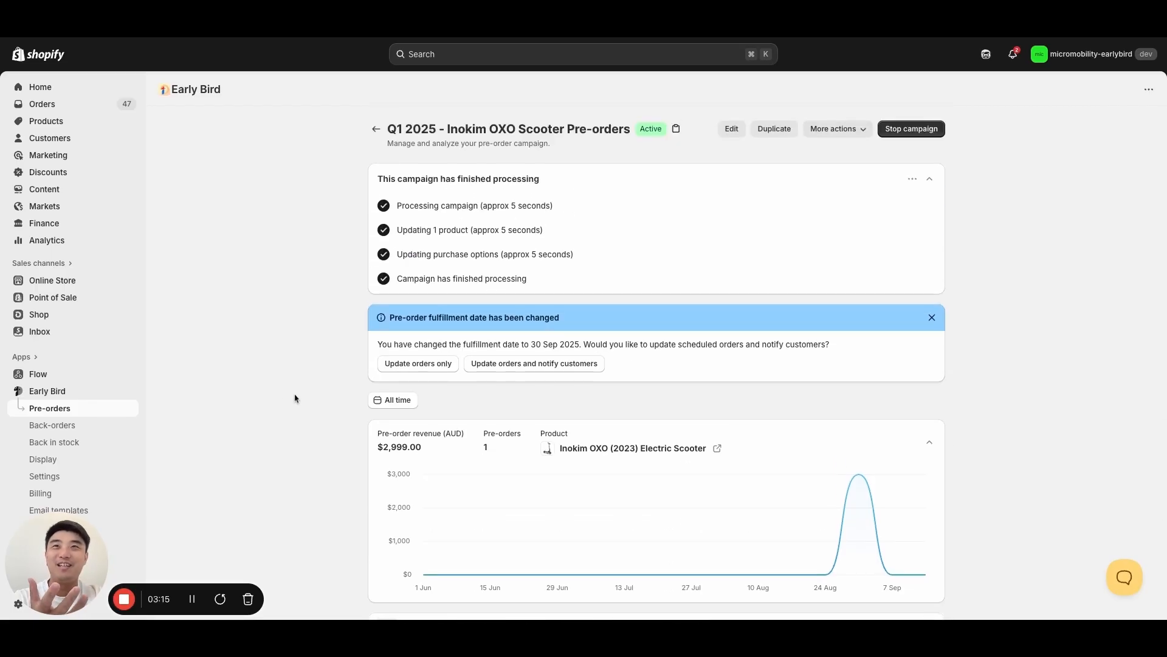
{"action": "scroll", "coordinate": [764, 428], "scroll_direction": "down", "scroll_amount": 6}
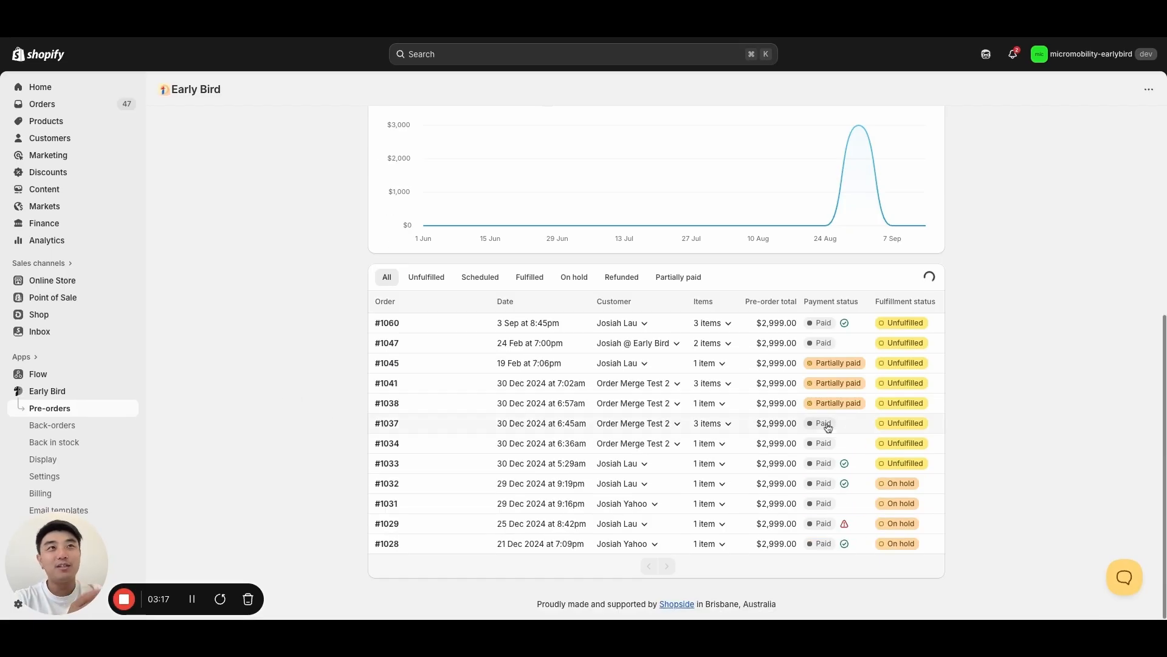
{"action": "scroll", "coordinate": [918, 400], "scroll_direction": "up", "scroll_amount": 6}
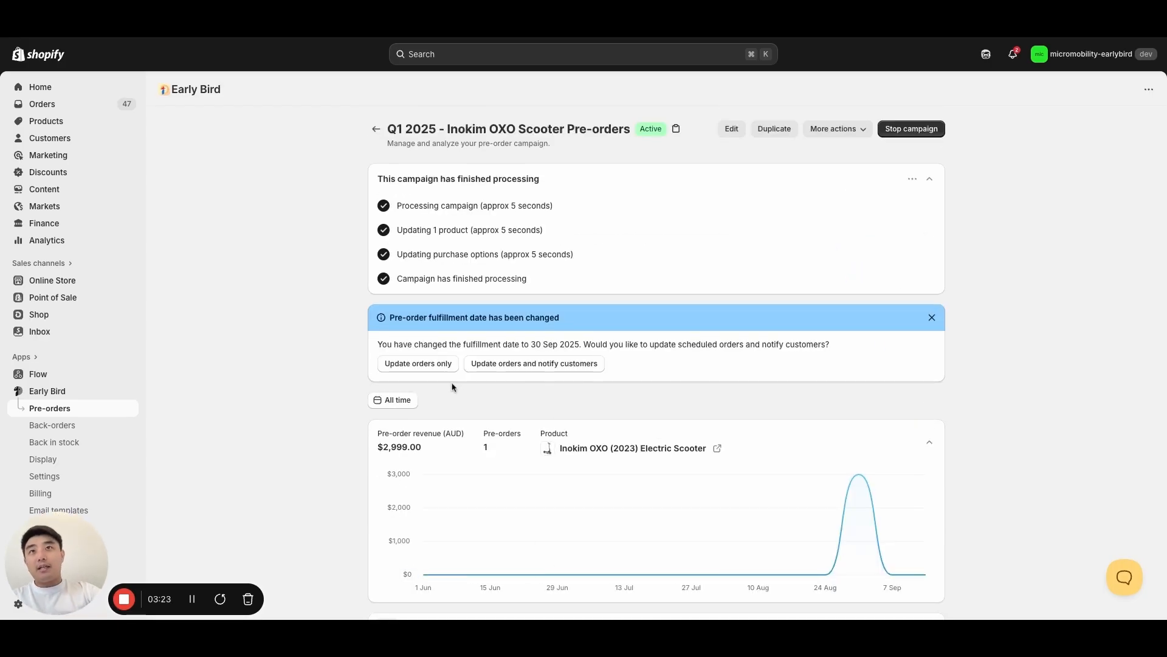
- Choose to update the scheduled orders to the 30 Sep 2025 fulfillment date and notify customers
{"action": "left_click", "coordinate": [514, 365]}
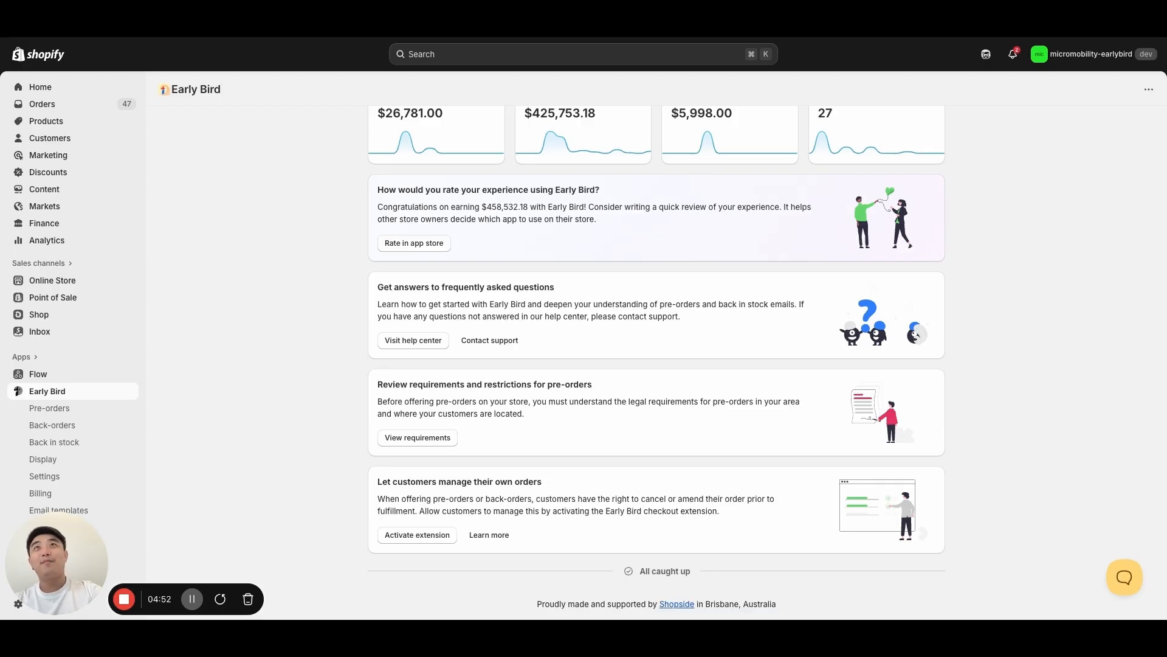
- Switch to the checkout editor's Order status page, examine the Early Bird: Manage Order block and return to the list of app blocks
{"action": "key", "text": "ctrl+Tab"}
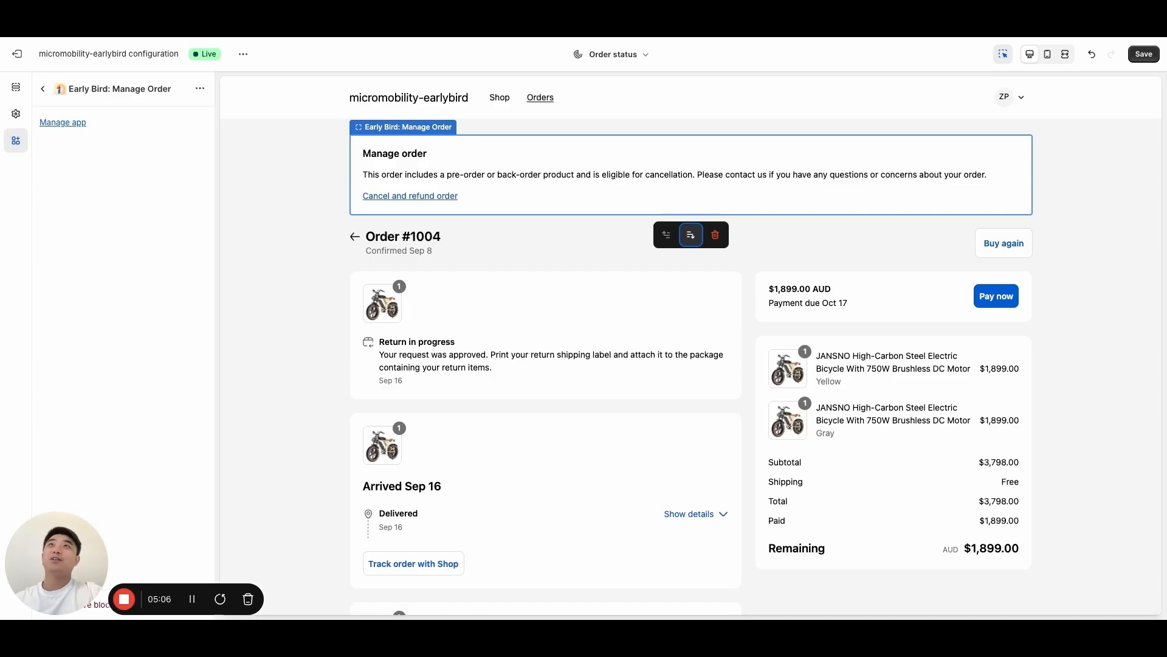
{"action": "key", "text": "ctrl+shift+Tab"}
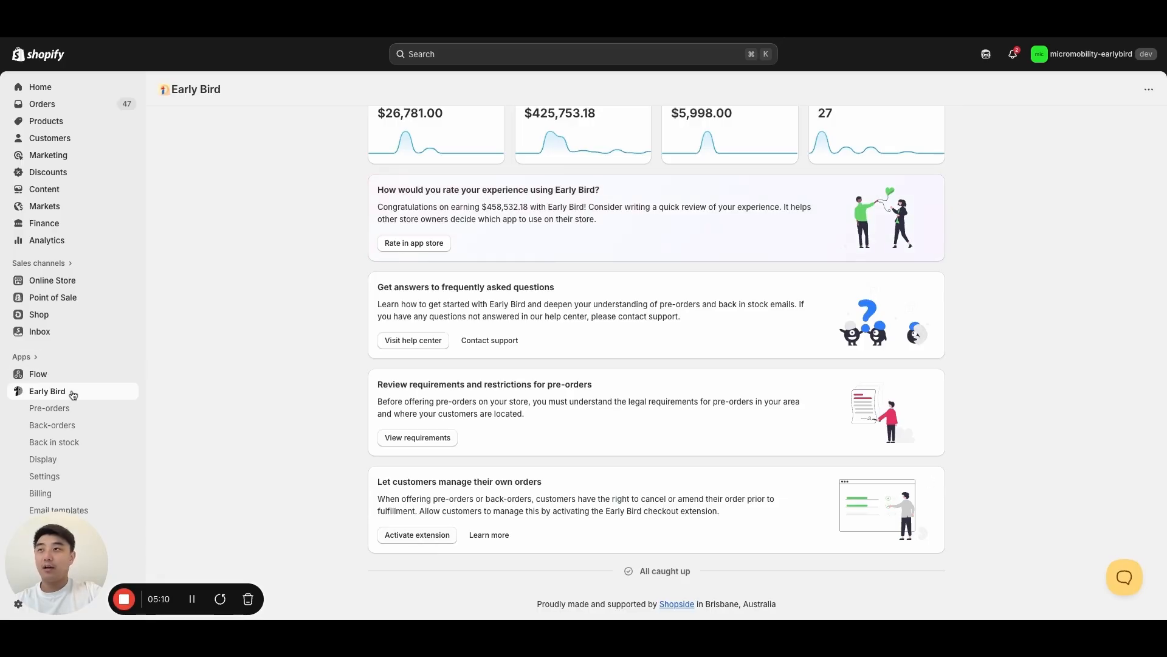
{"action": "key", "text": "ctrl+Tab"}
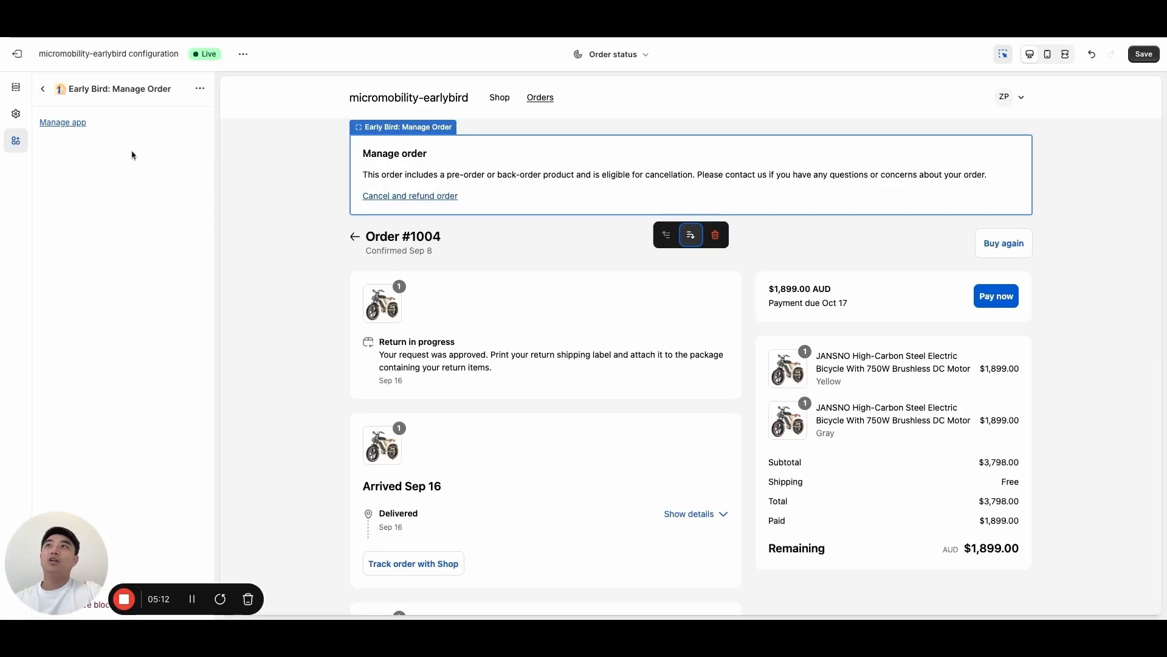
{"action": "left_click", "coordinate": [43, 89]}
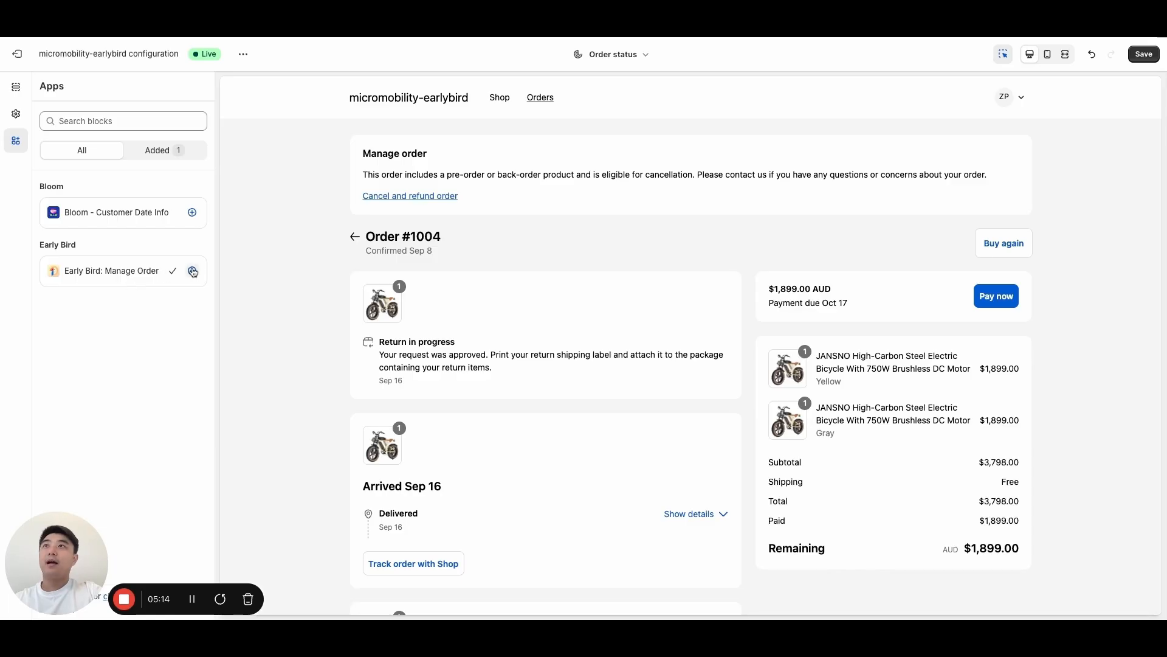